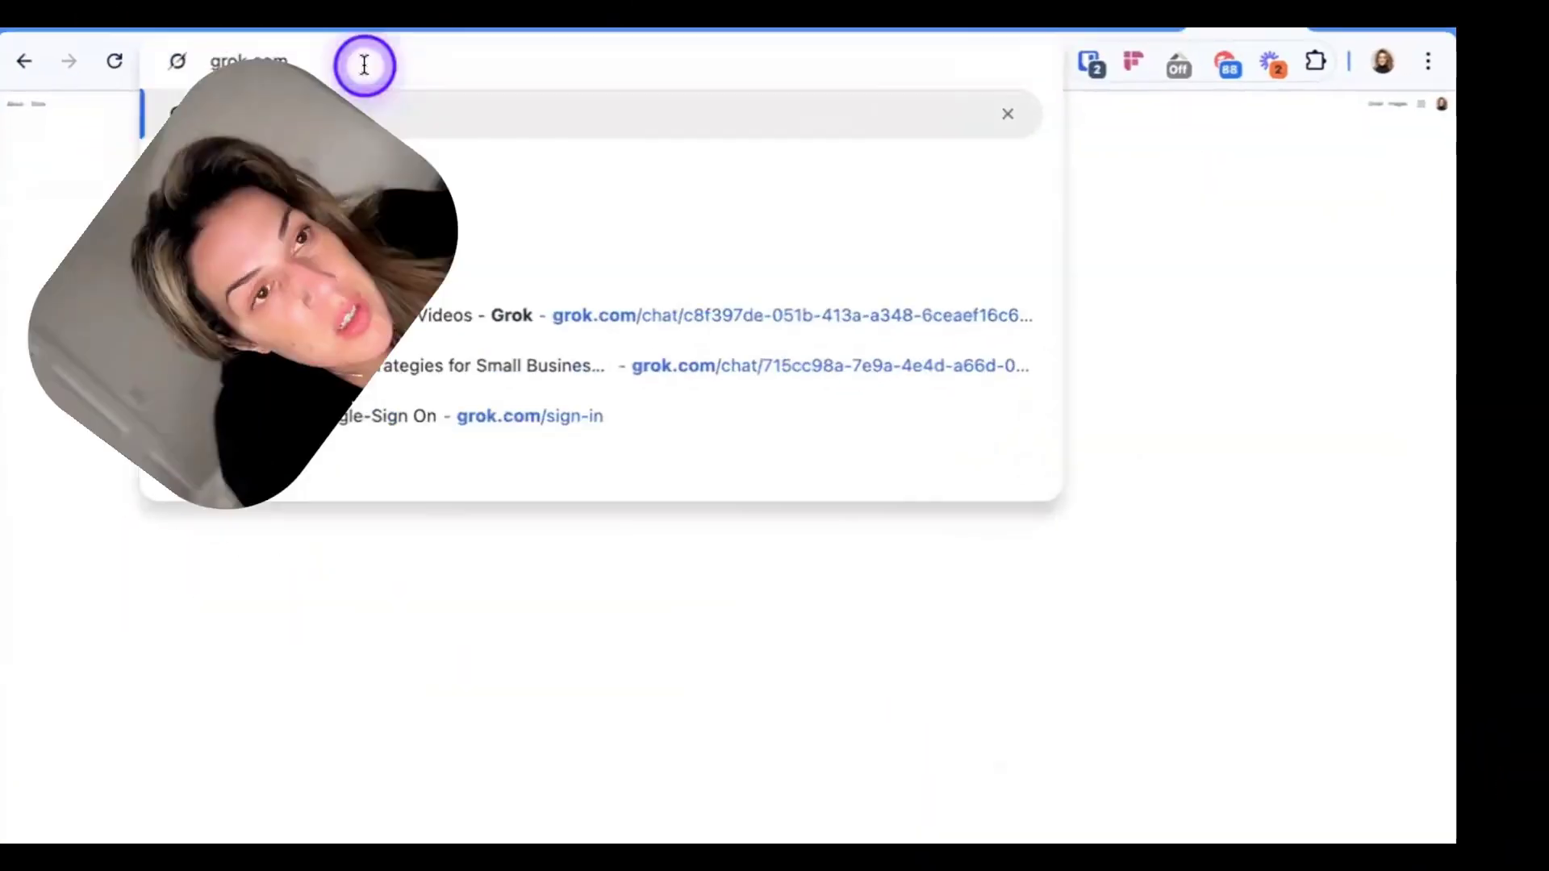
Load grok.com in the browser so Grok's start page shows an empty prompt box.
{"action": "key", "text": "Return"}
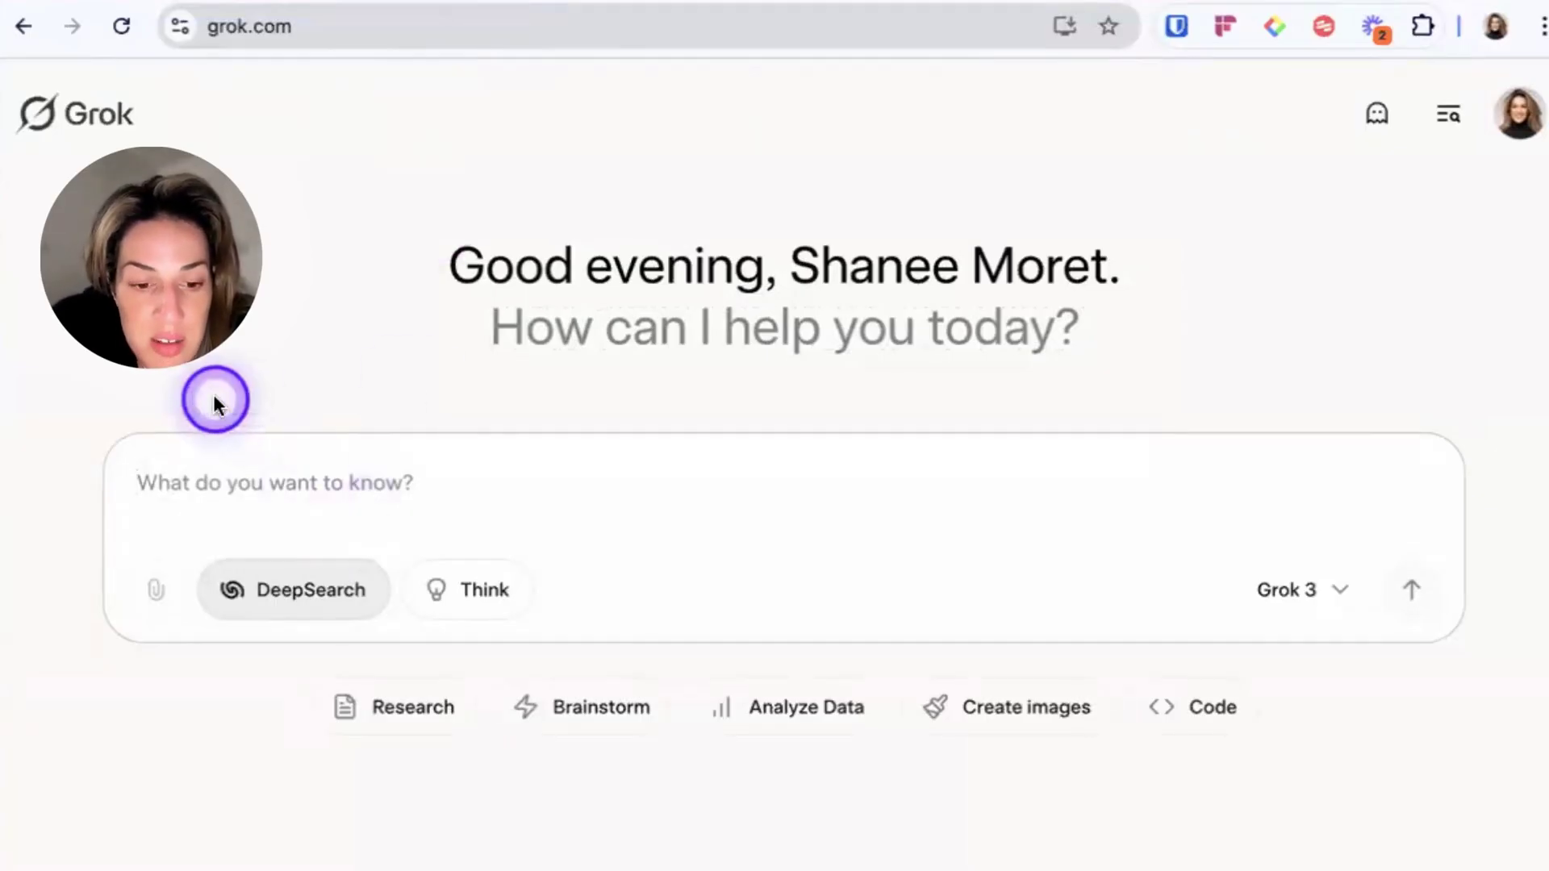
Switch the model to Grok 2 and back to Grok 3, then open x.com/home in a new tab.
{"action": "scroll", "coordinate": [213, 394], "scroll_direction": "up", "scroll_amount": 5}
{"action": "scroll", "coordinate": [213, 394], "scroll_direction": "down", "scroll_amount": 2}
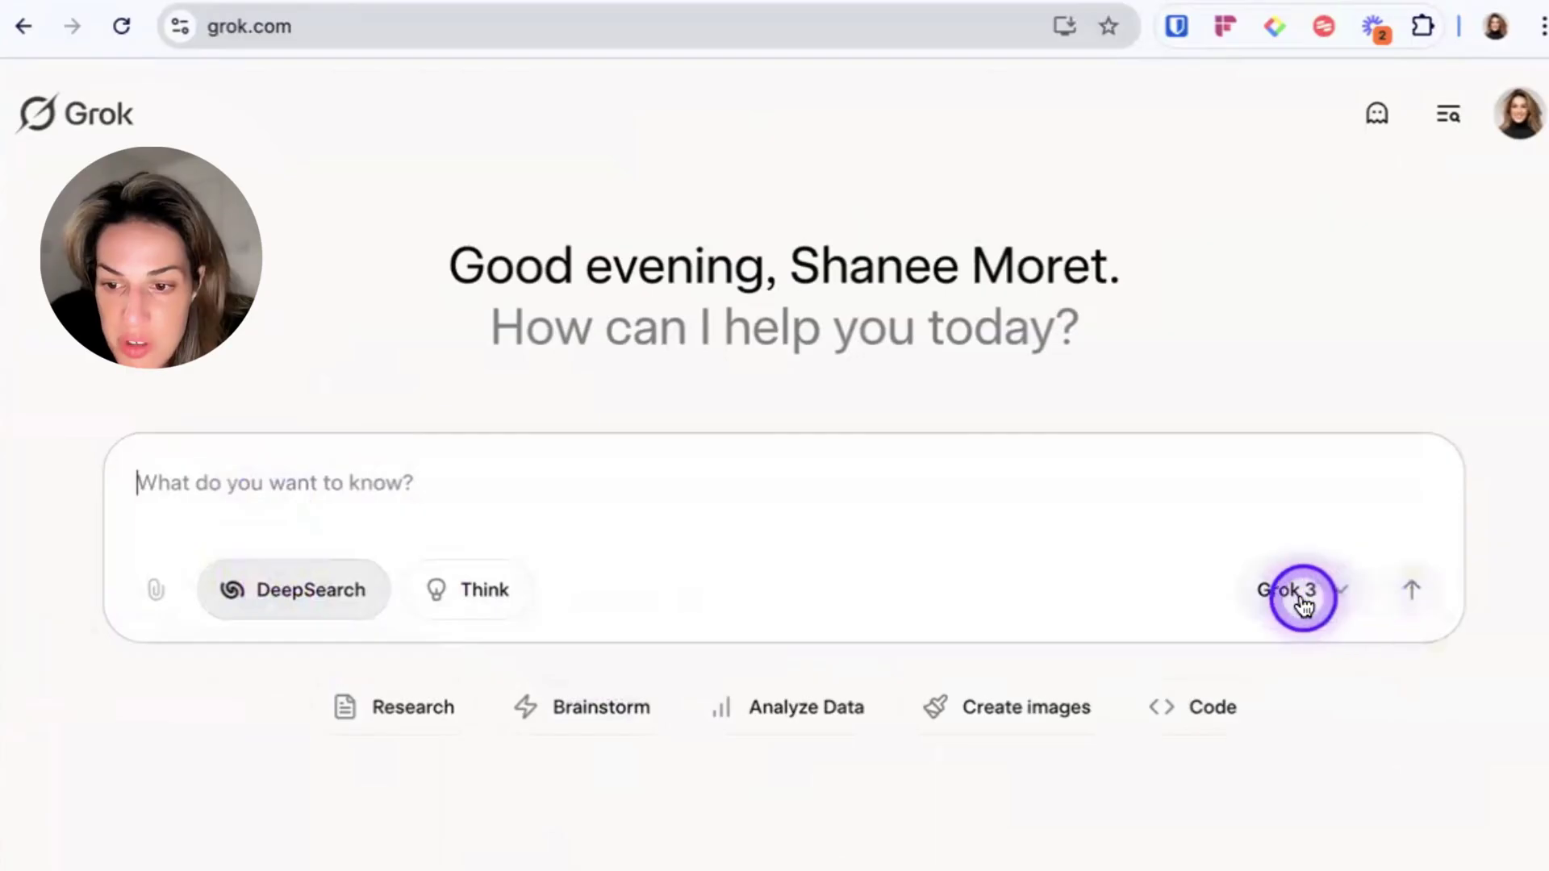
{"action": "left_click", "coordinate": [1323, 603]}
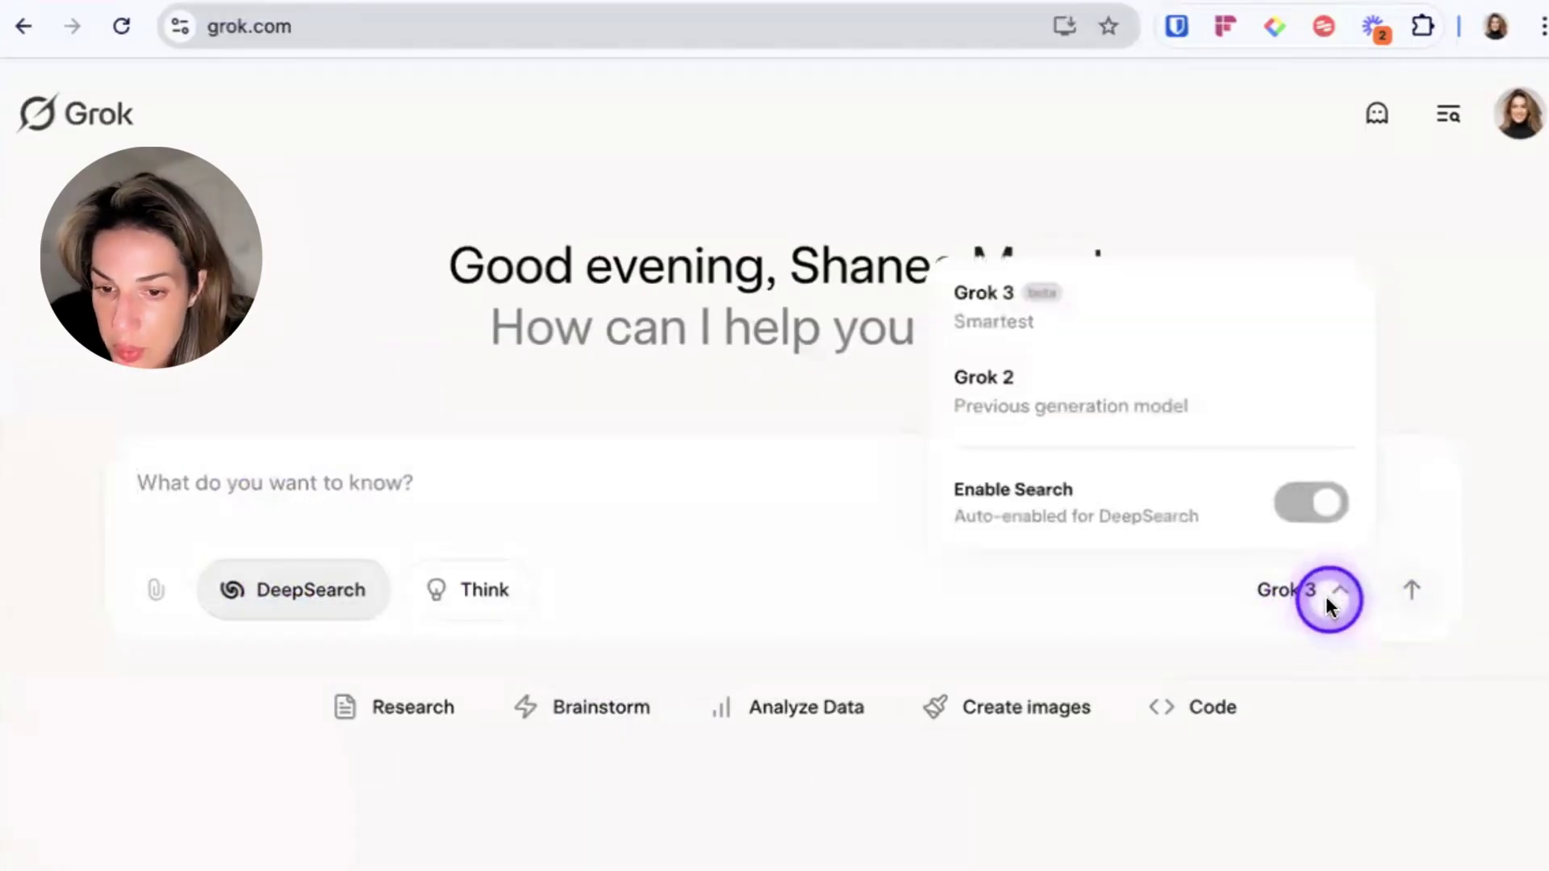
{"action": "left_click", "coordinate": [1080, 406]}
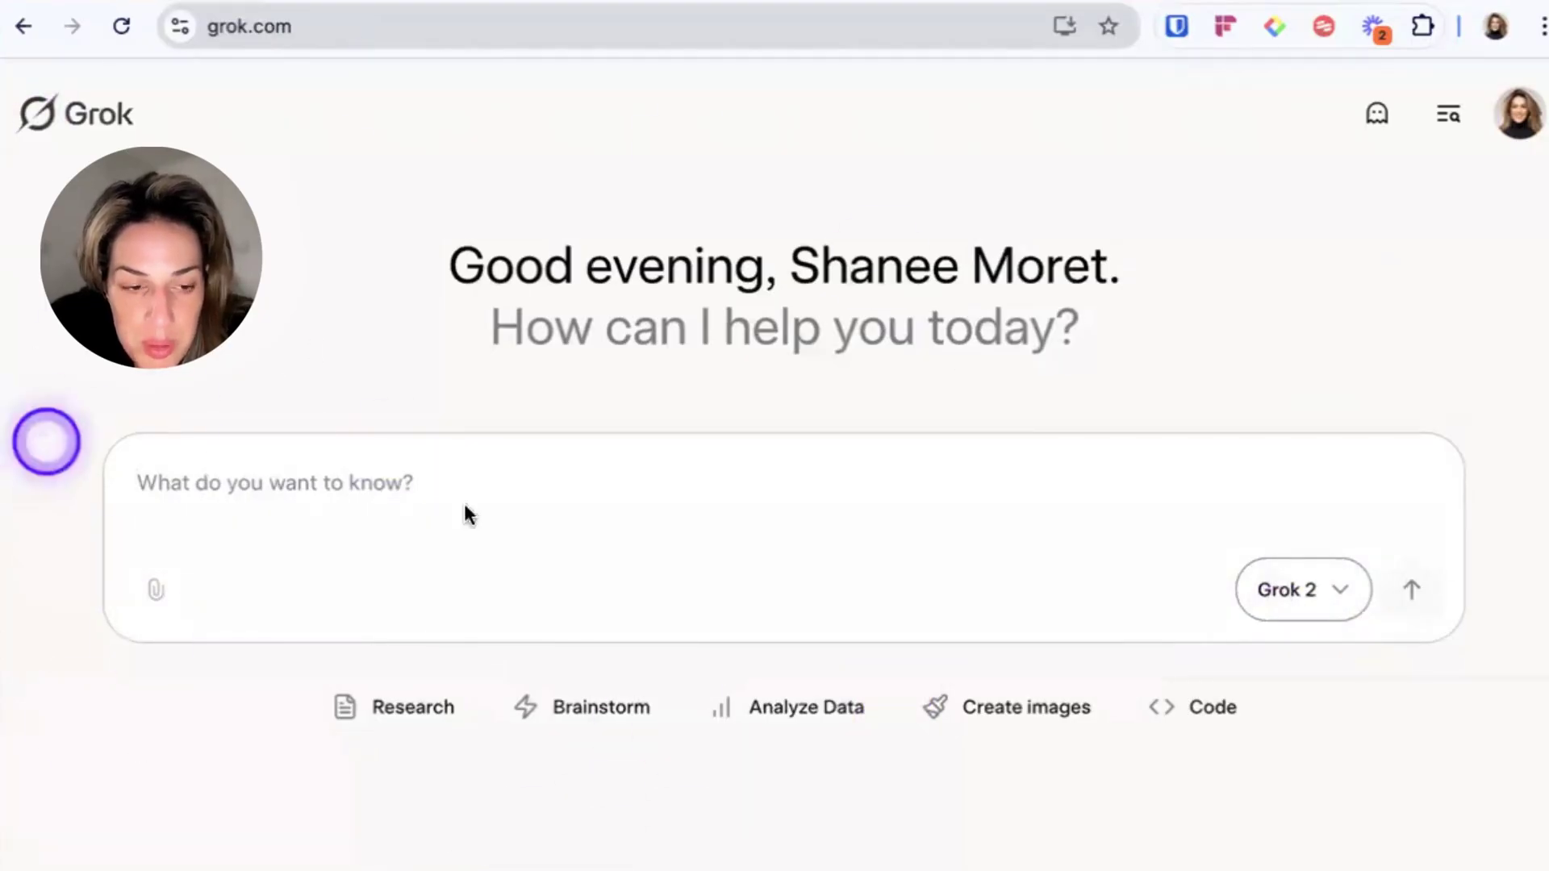
{"action": "left_click", "coordinate": [1303, 590]}
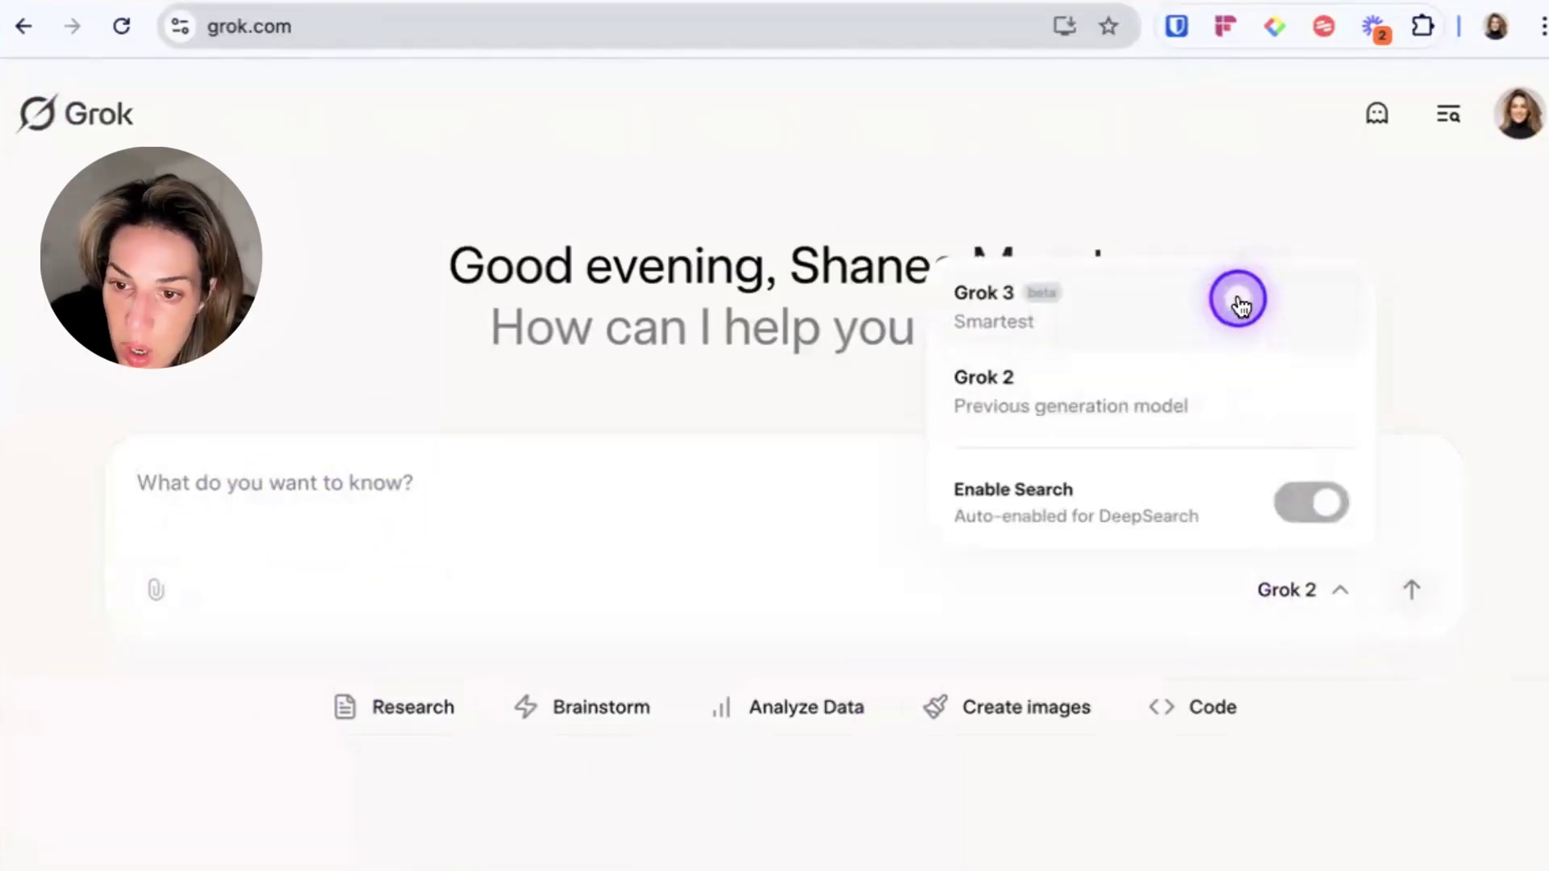
{"action": "left_click", "coordinate": [1240, 305]}
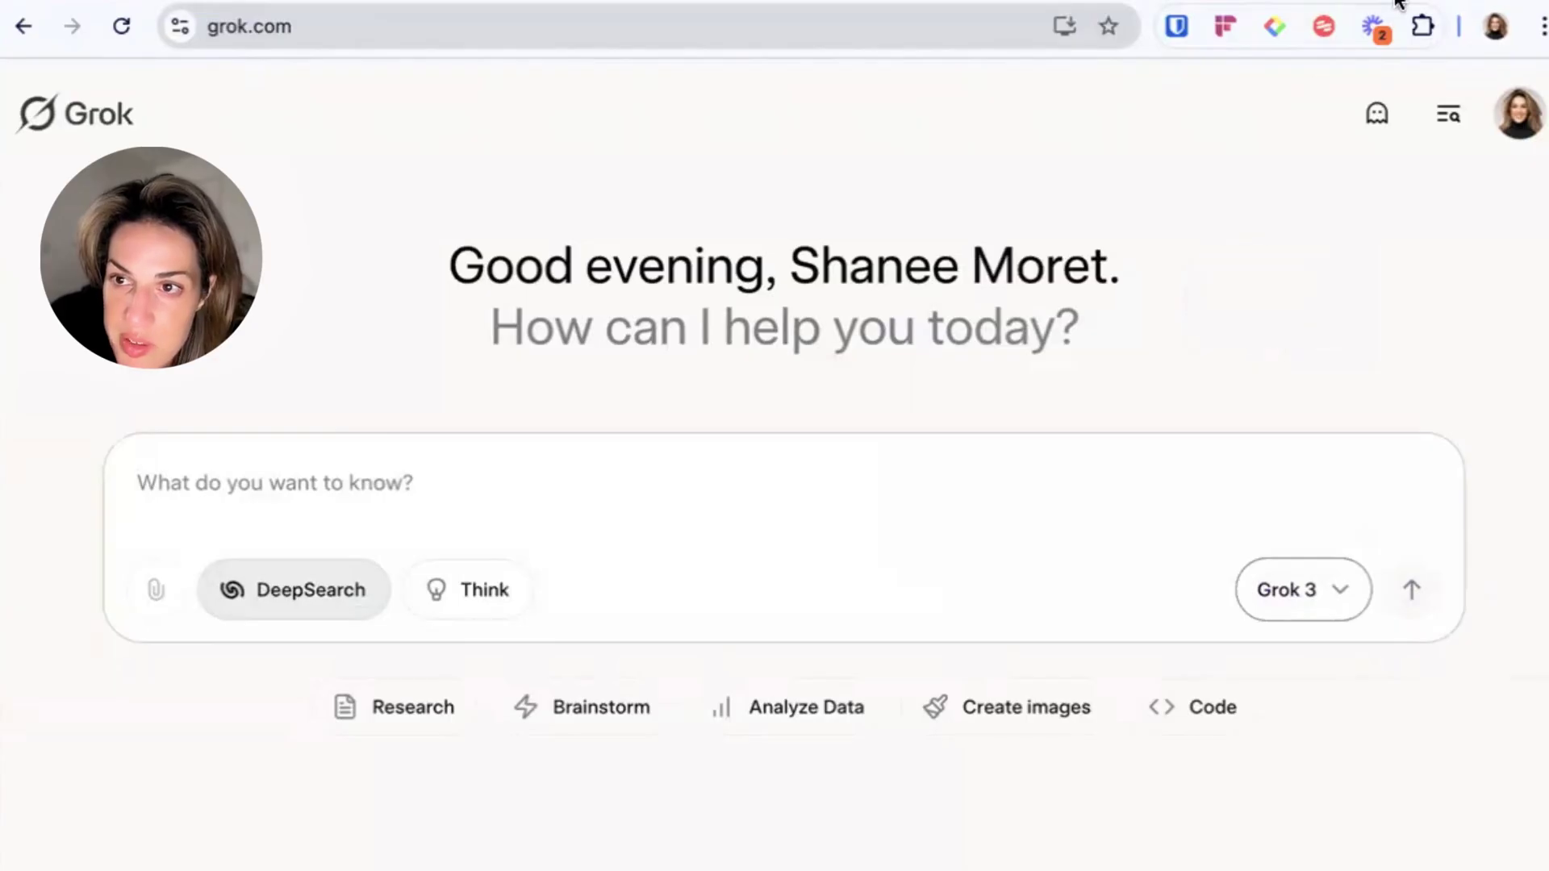
{"action": "key", "text": "ctrl+t"}
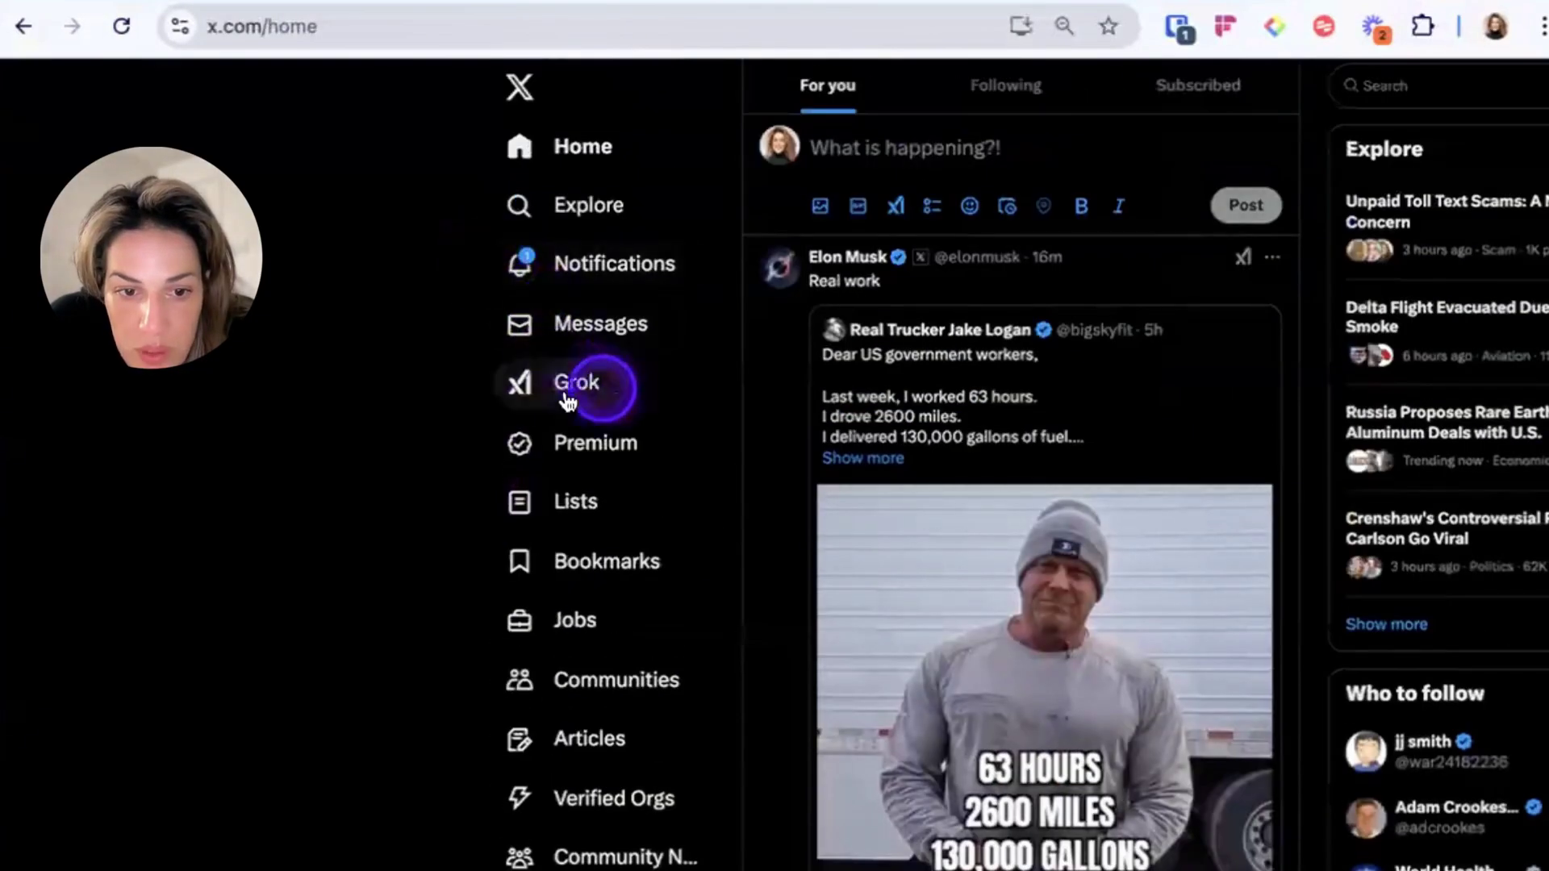
Open Grok from X's left sidebar and browse its DeepSearch and Think cards.
{"action": "left_click", "coordinate": [545, 383]}
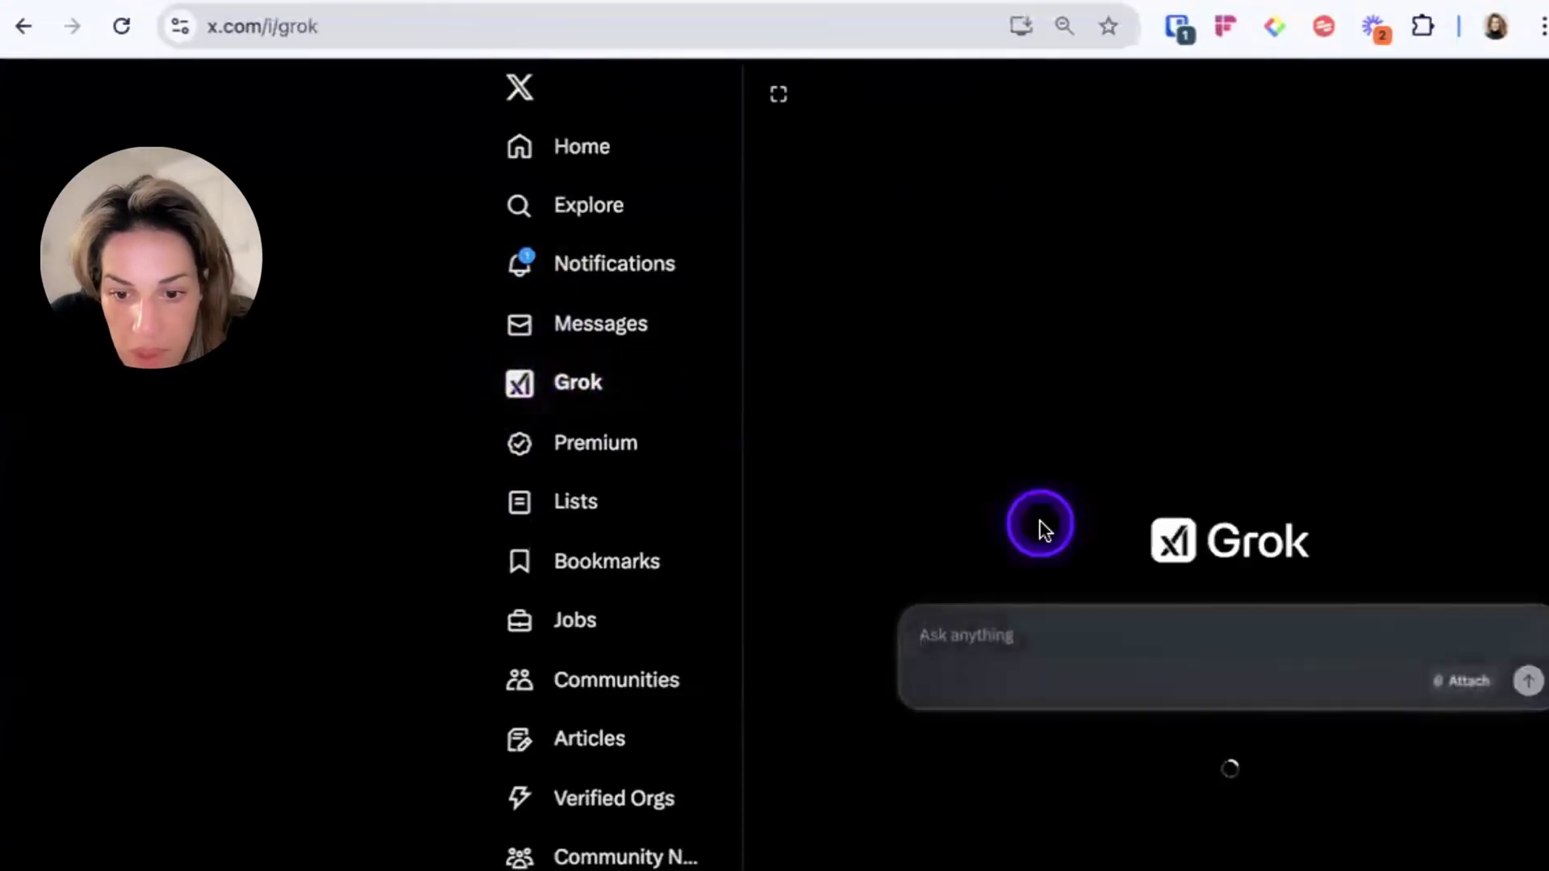
{"action": "scroll", "coordinate": [1040, 523], "scroll_direction": "down", "scroll_amount": 3}
{"action": "scroll", "coordinate": [1039, 522], "scroll_direction": "down", "scroll_amount": 1}
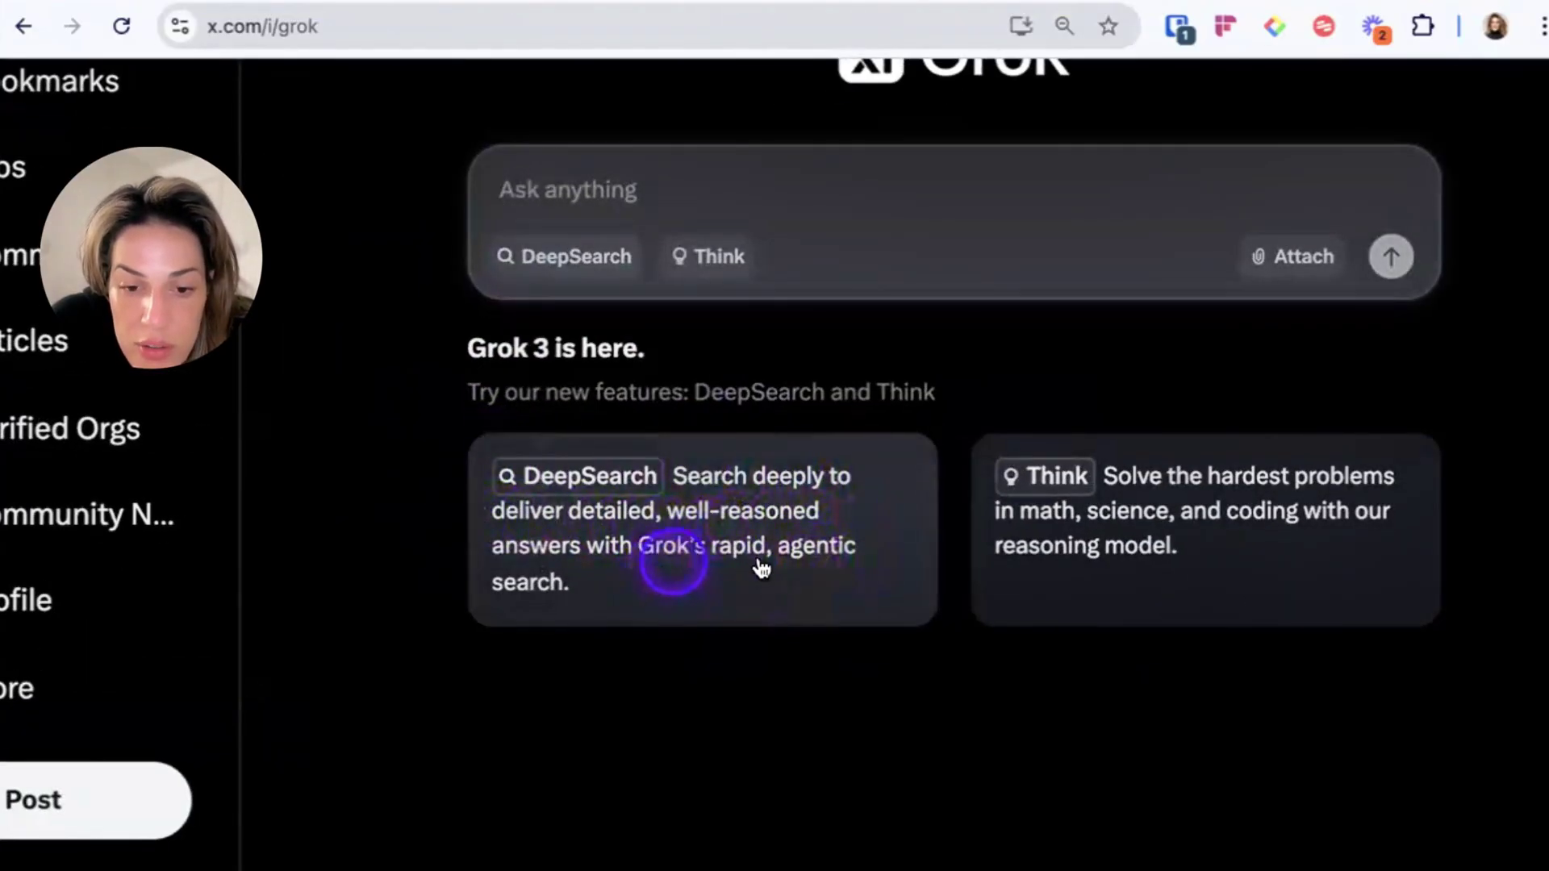
{"action": "scroll", "coordinate": [854, 565], "scroll_direction": "right", "scroll_amount": 5}
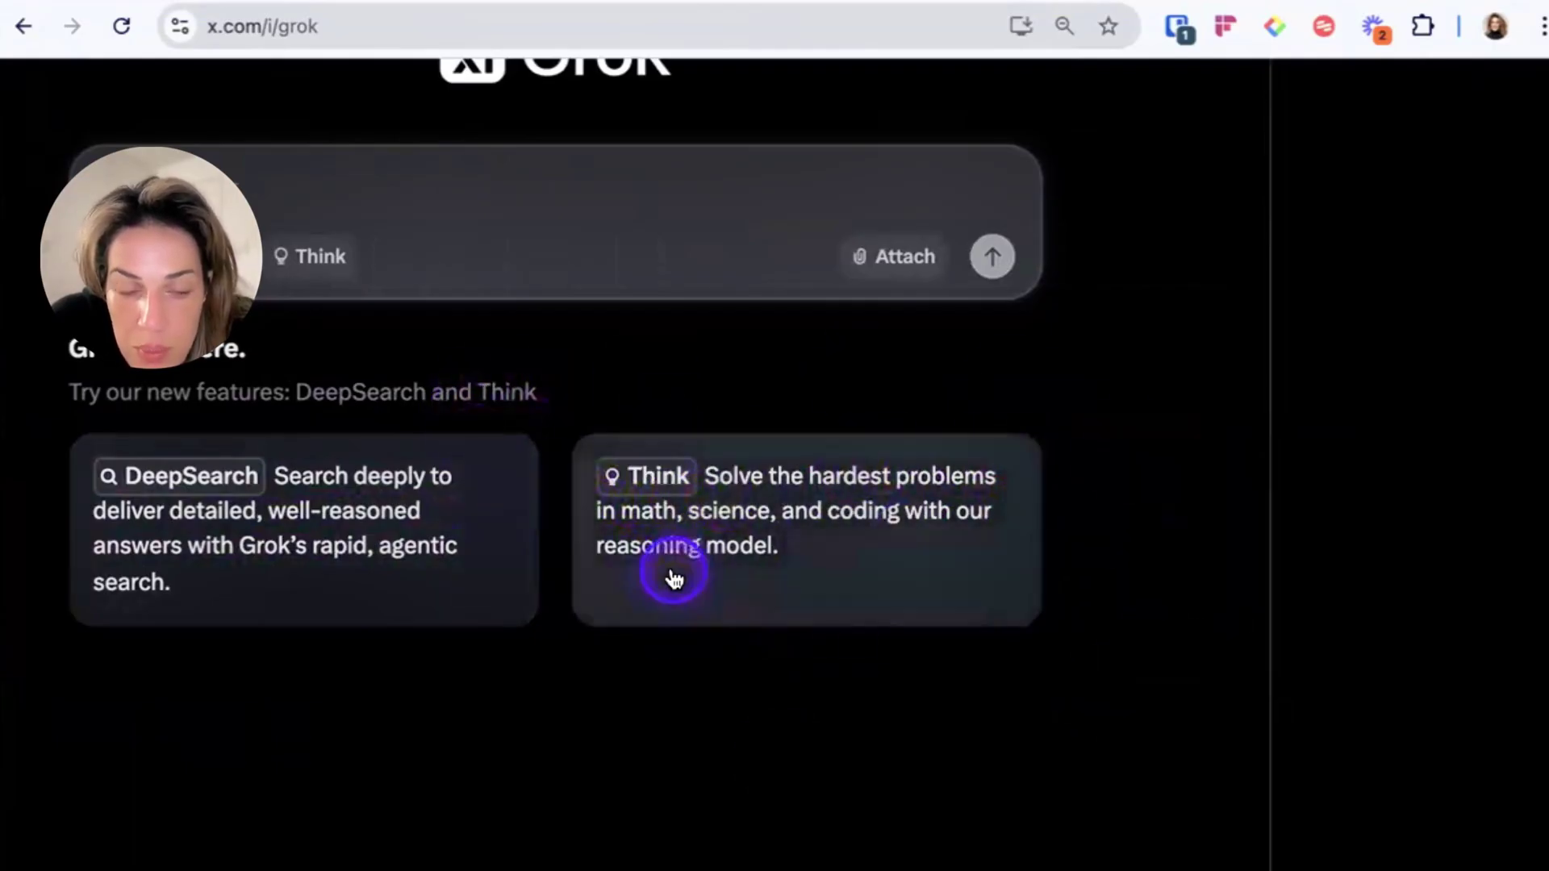
{"action": "scroll", "coordinate": [668, 573], "scroll_direction": "left", "scroll_amount": 5}
{"action": "scroll", "coordinate": [675, 574], "scroll_direction": "up", "scroll_amount": 4}
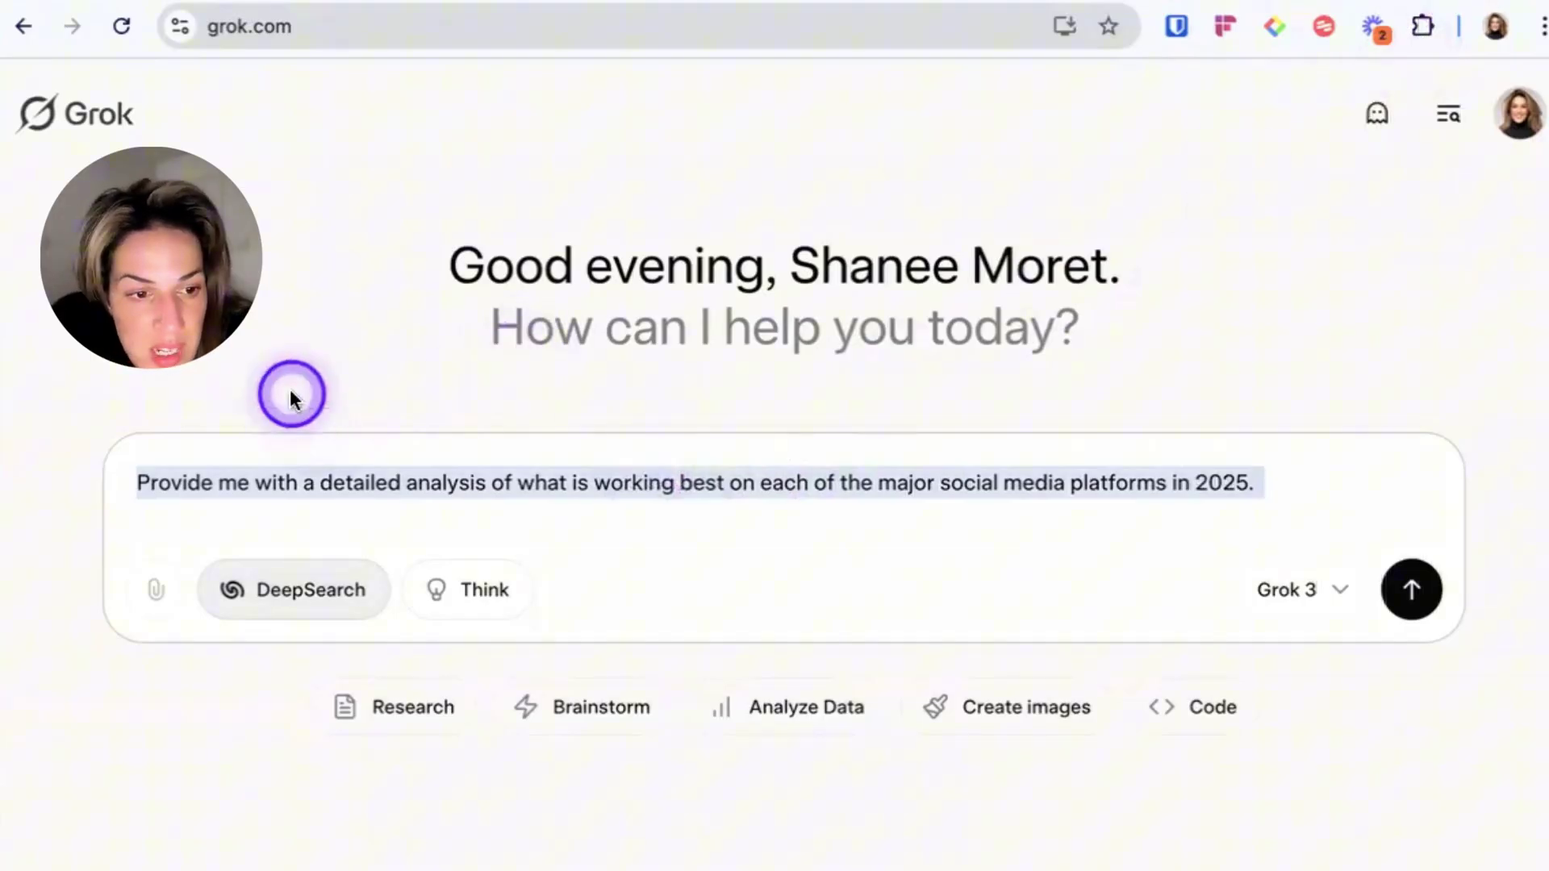
Finish the 2025 social media prompt ending in 'view', enable DeepSearch, and send it.
{"action": "left_click", "coordinate": [292, 397]}
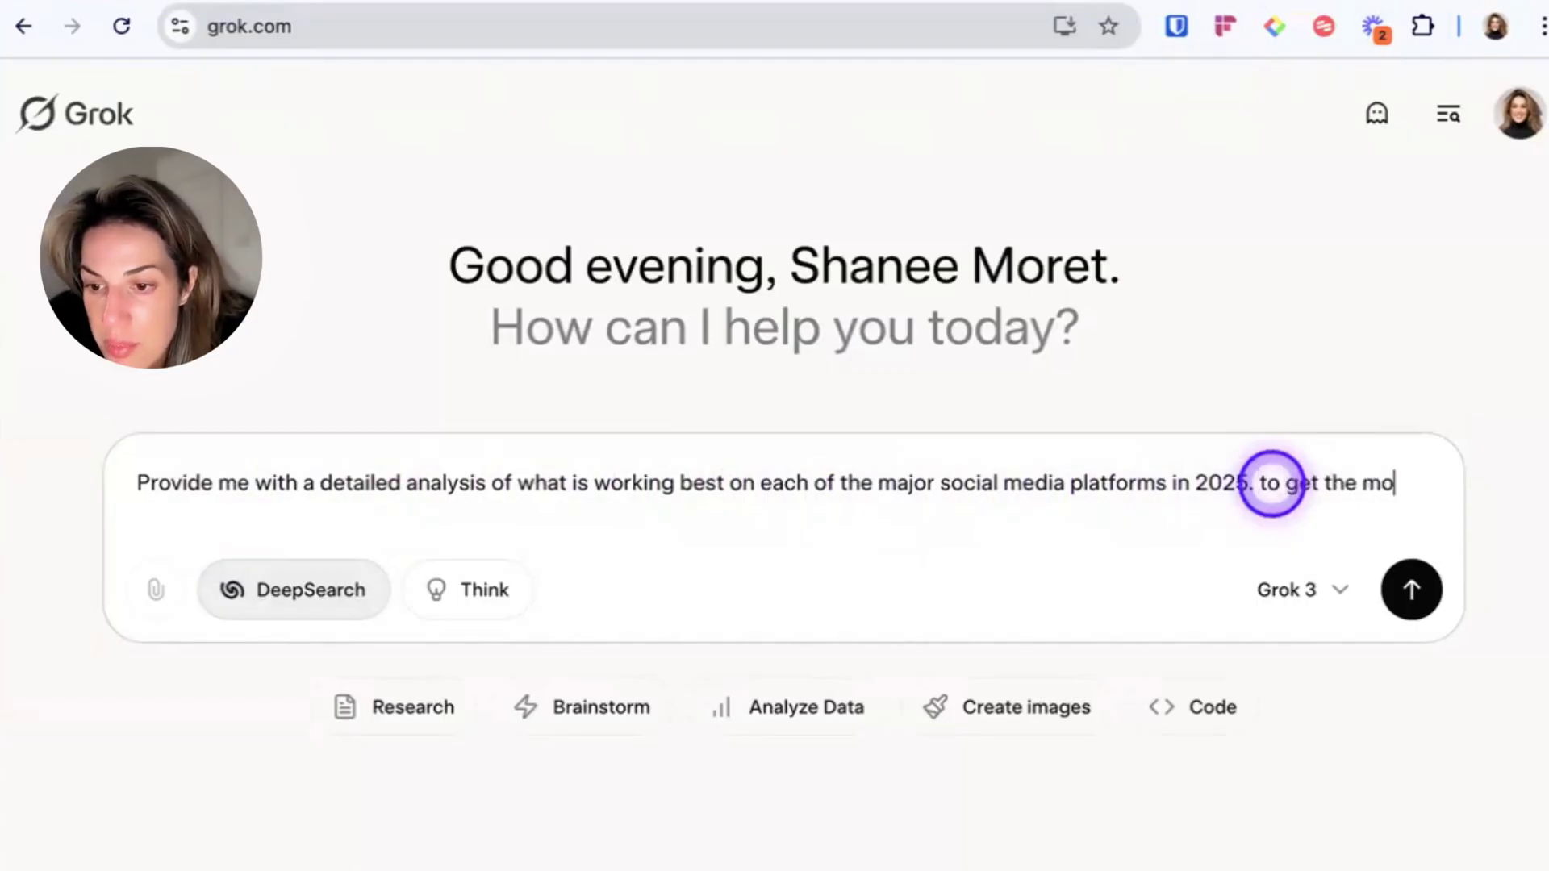
{"action": "type", "text": "views and engagement."}
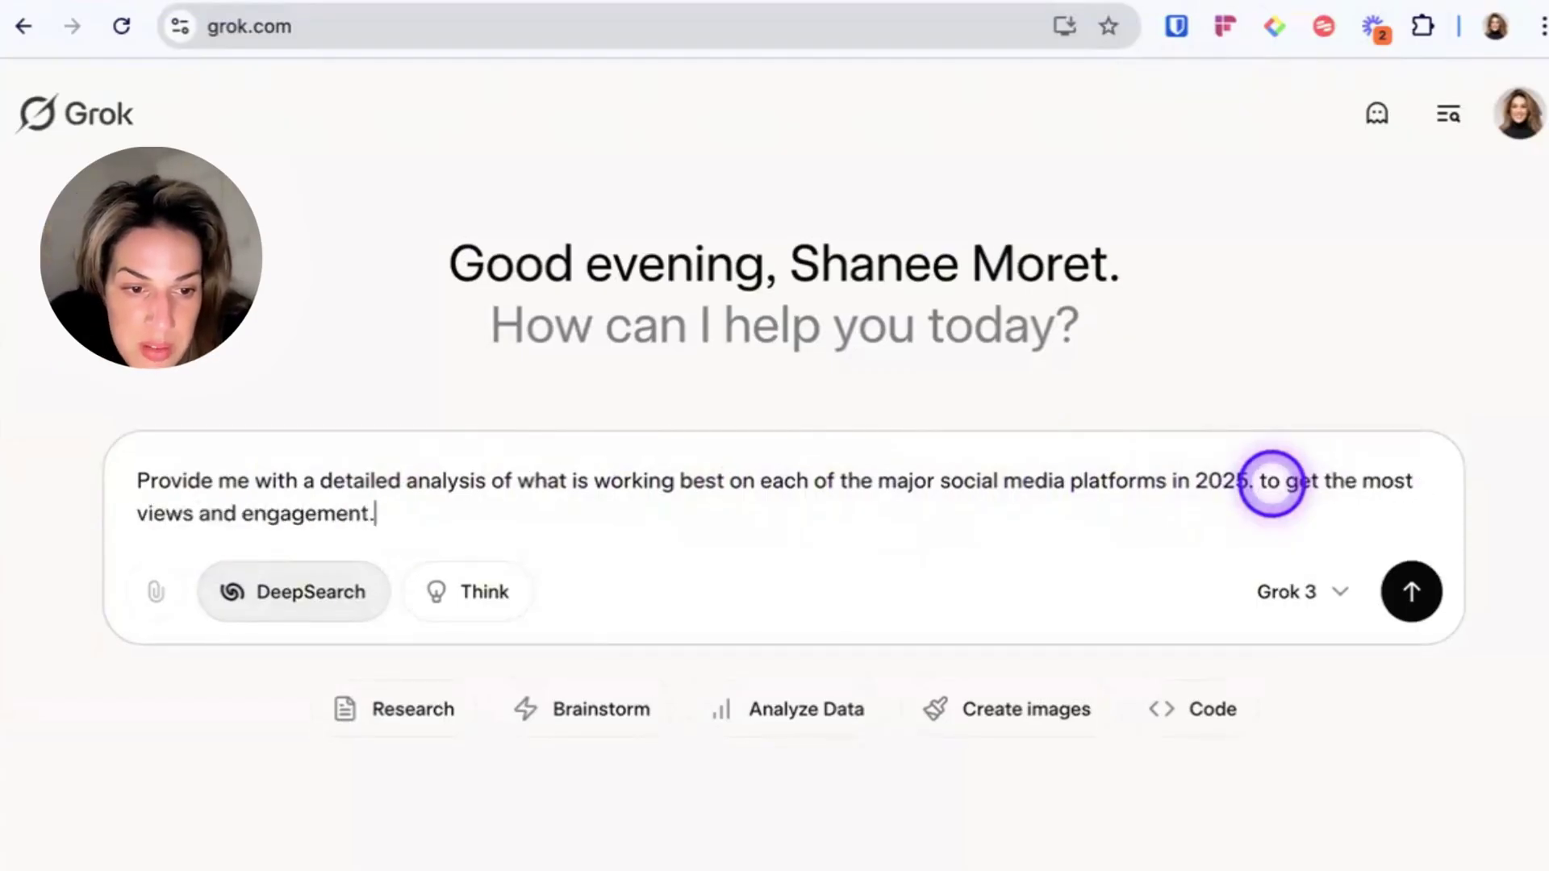
{"action": "key", "text": "super+a"}
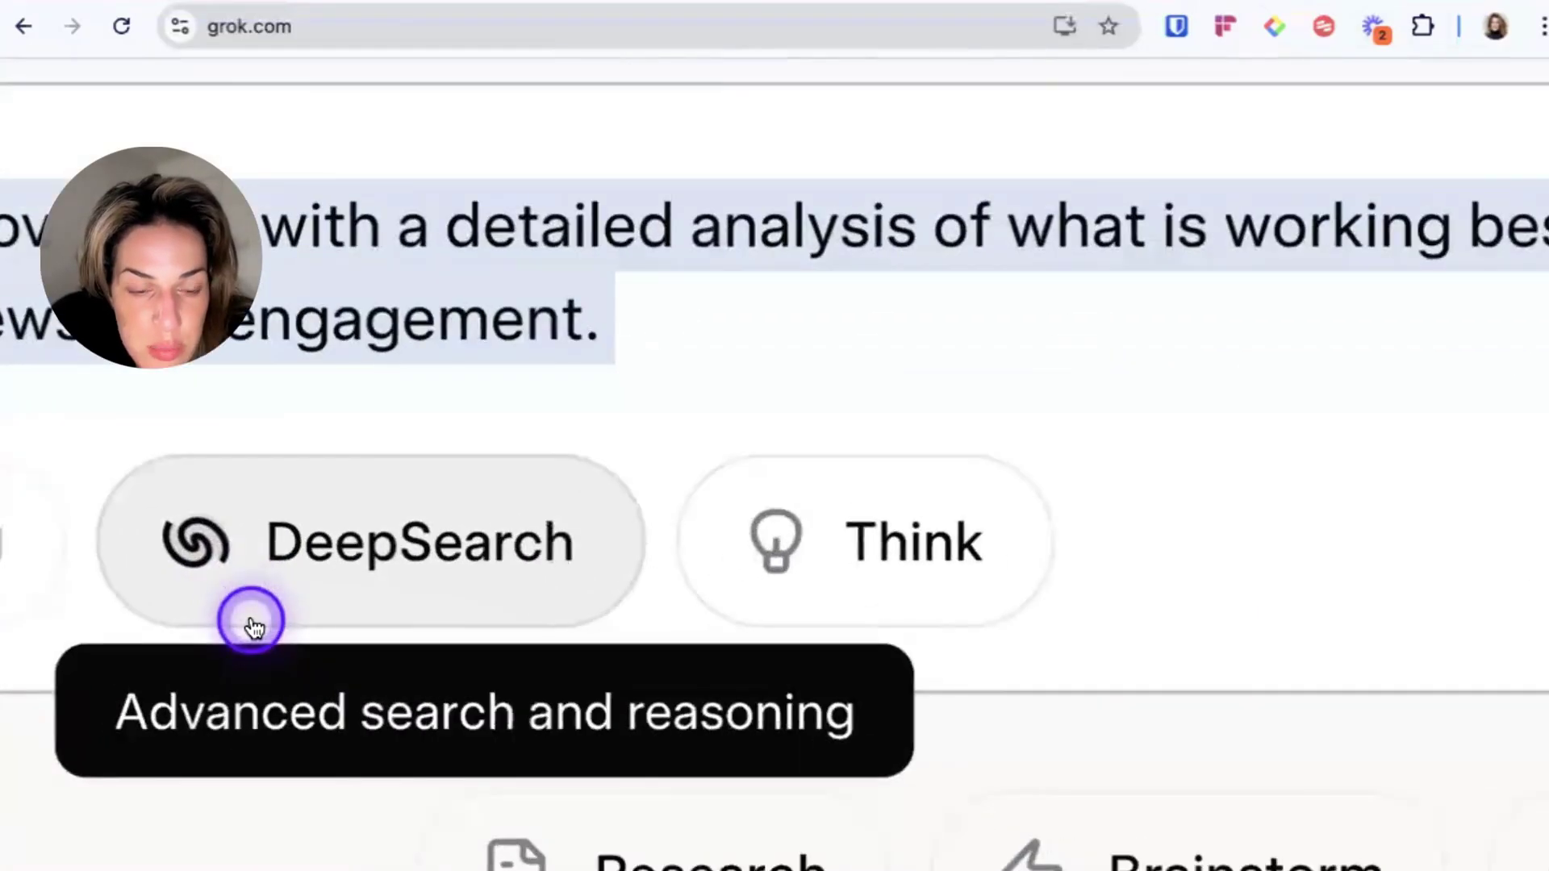
{"action": "left_click", "coordinate": [253, 628]}
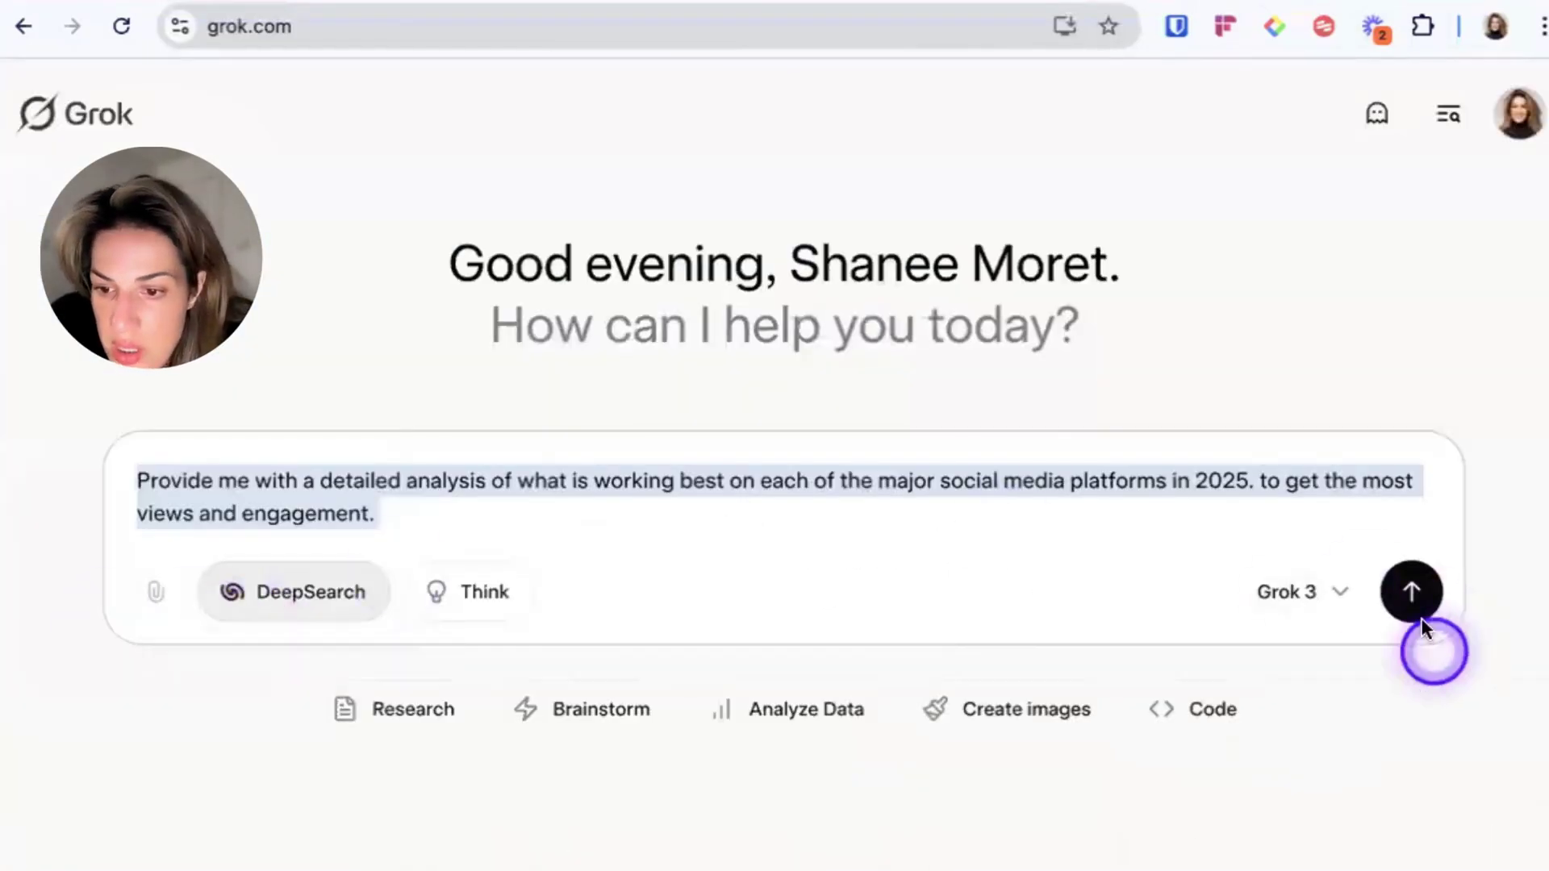
{"action": "left_click", "coordinate": [1411, 588]}
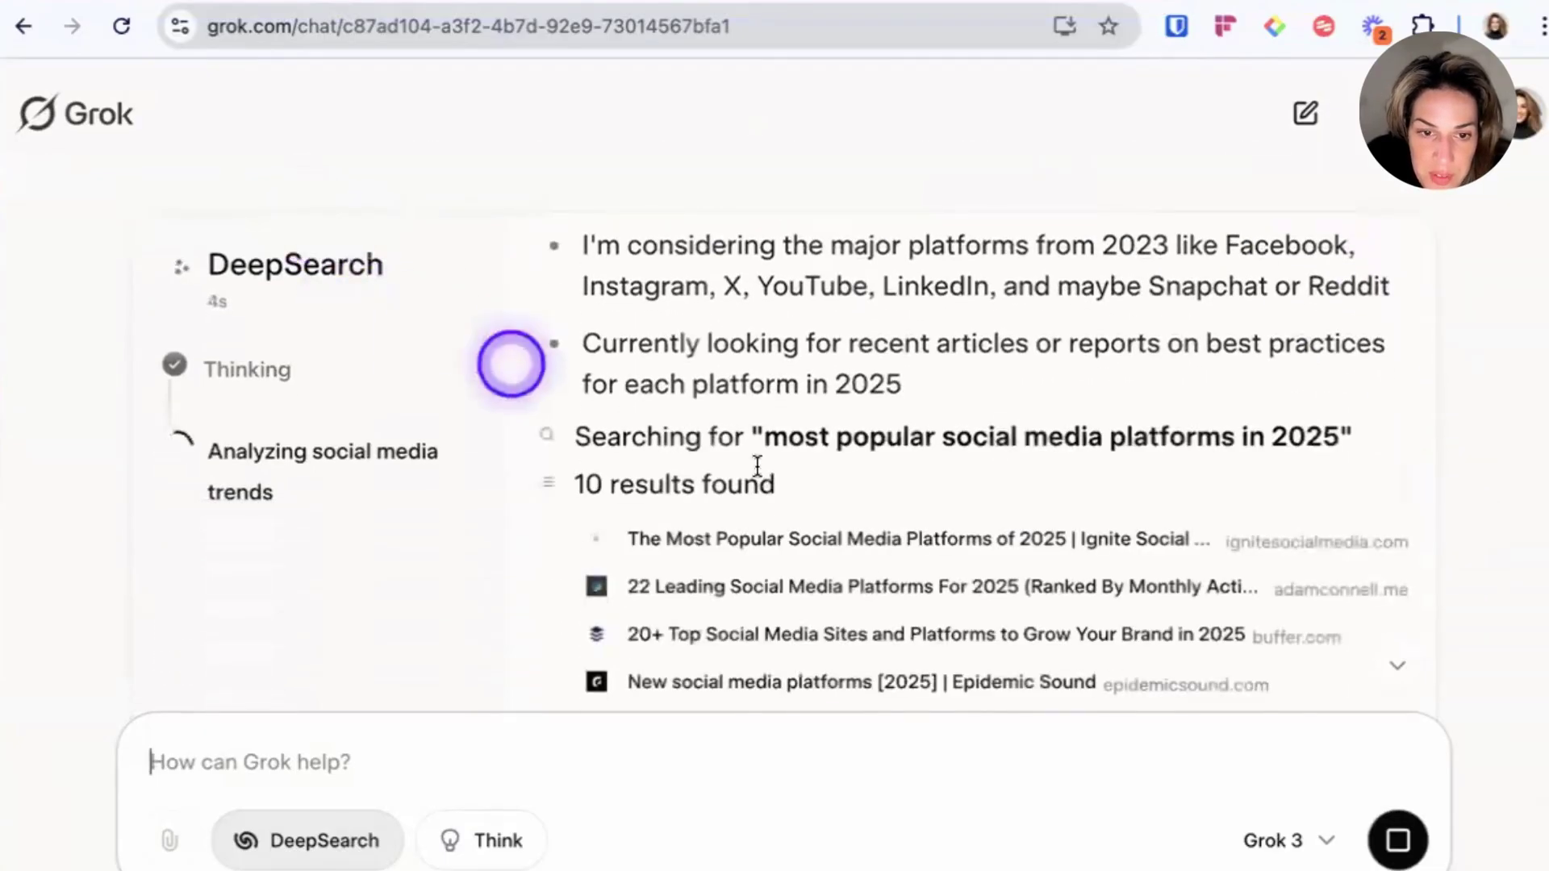
Expand the full DeepSearch thinking view for the finished answer.
{"action": "scroll", "coordinate": [748, 414], "scroll_direction": "up", "scroll_amount": 2}
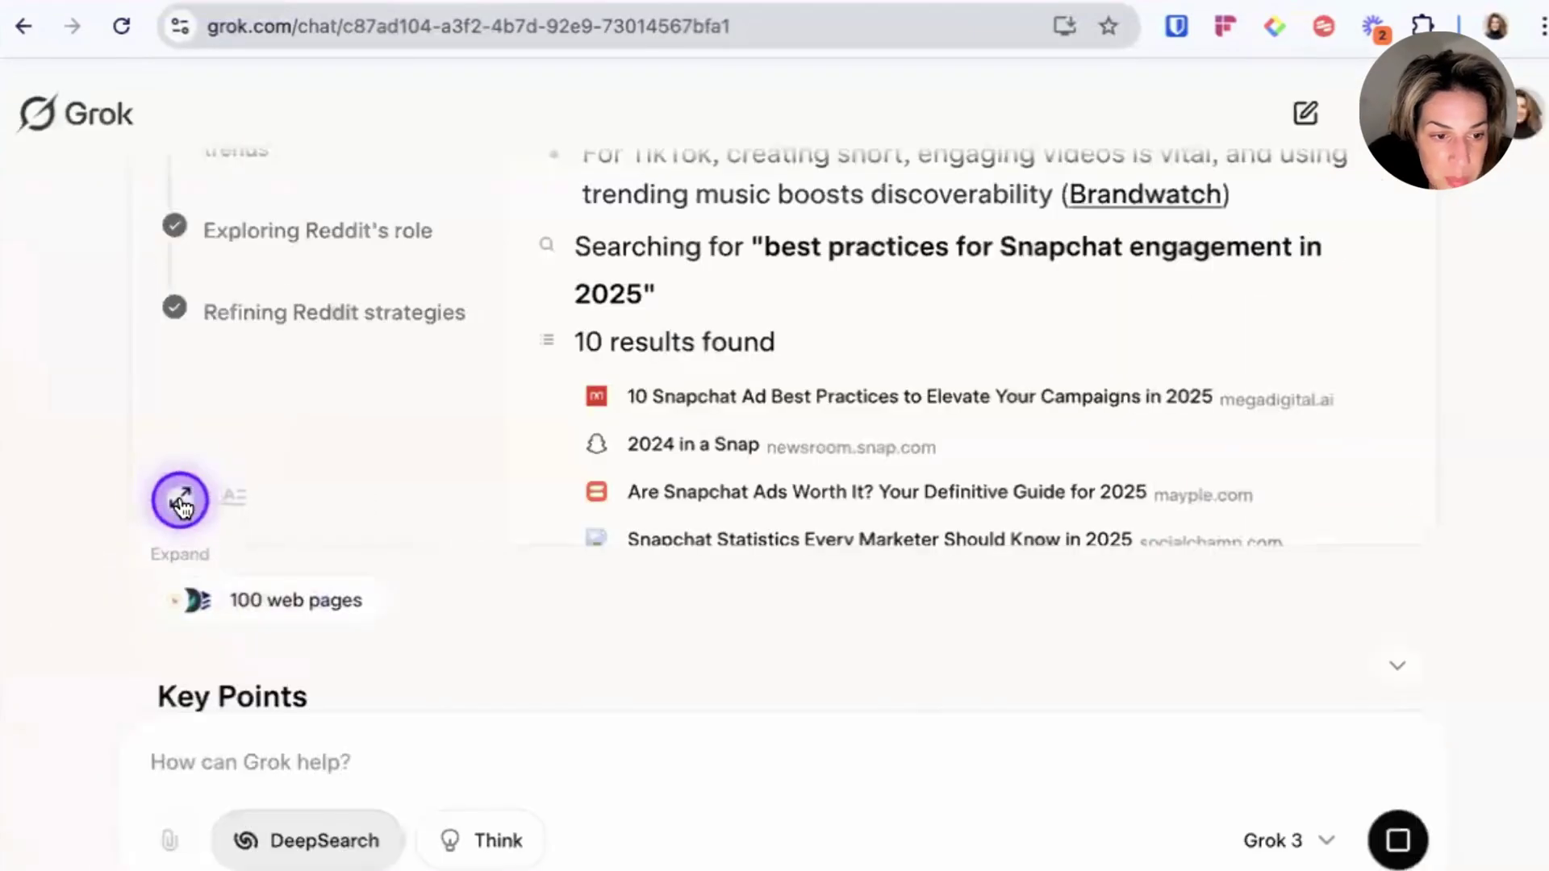
{"action": "left_click", "coordinate": [181, 501]}
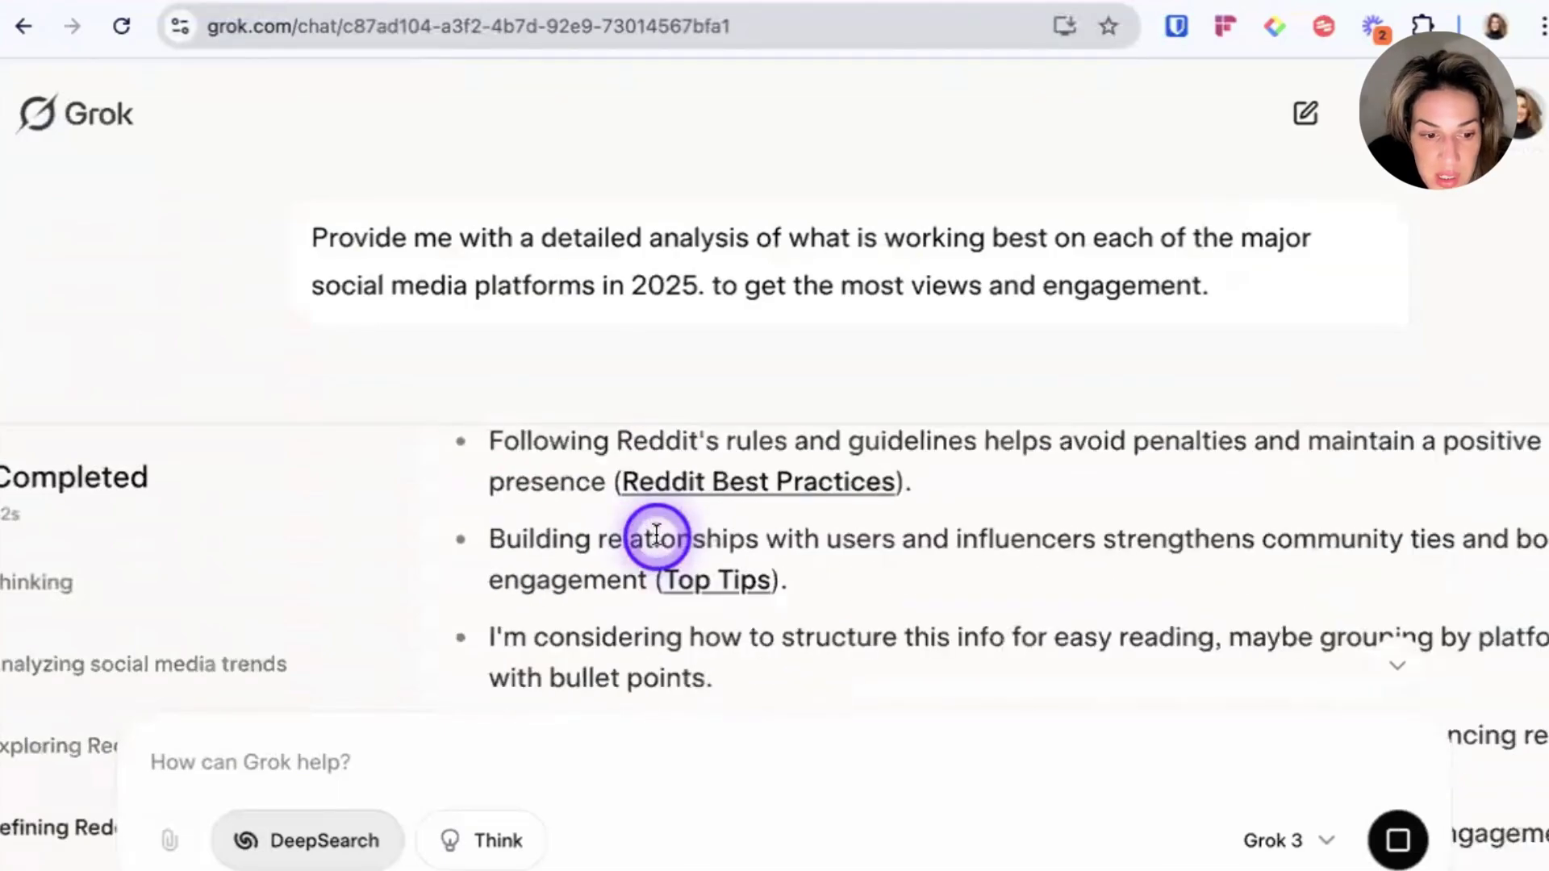
{"action": "scroll", "coordinate": [656, 534], "scroll_direction": "down", "scroll_amount": 10}
{"action": "scroll", "coordinate": [657, 534], "scroll_direction": "up", "scroll_amount": 5}
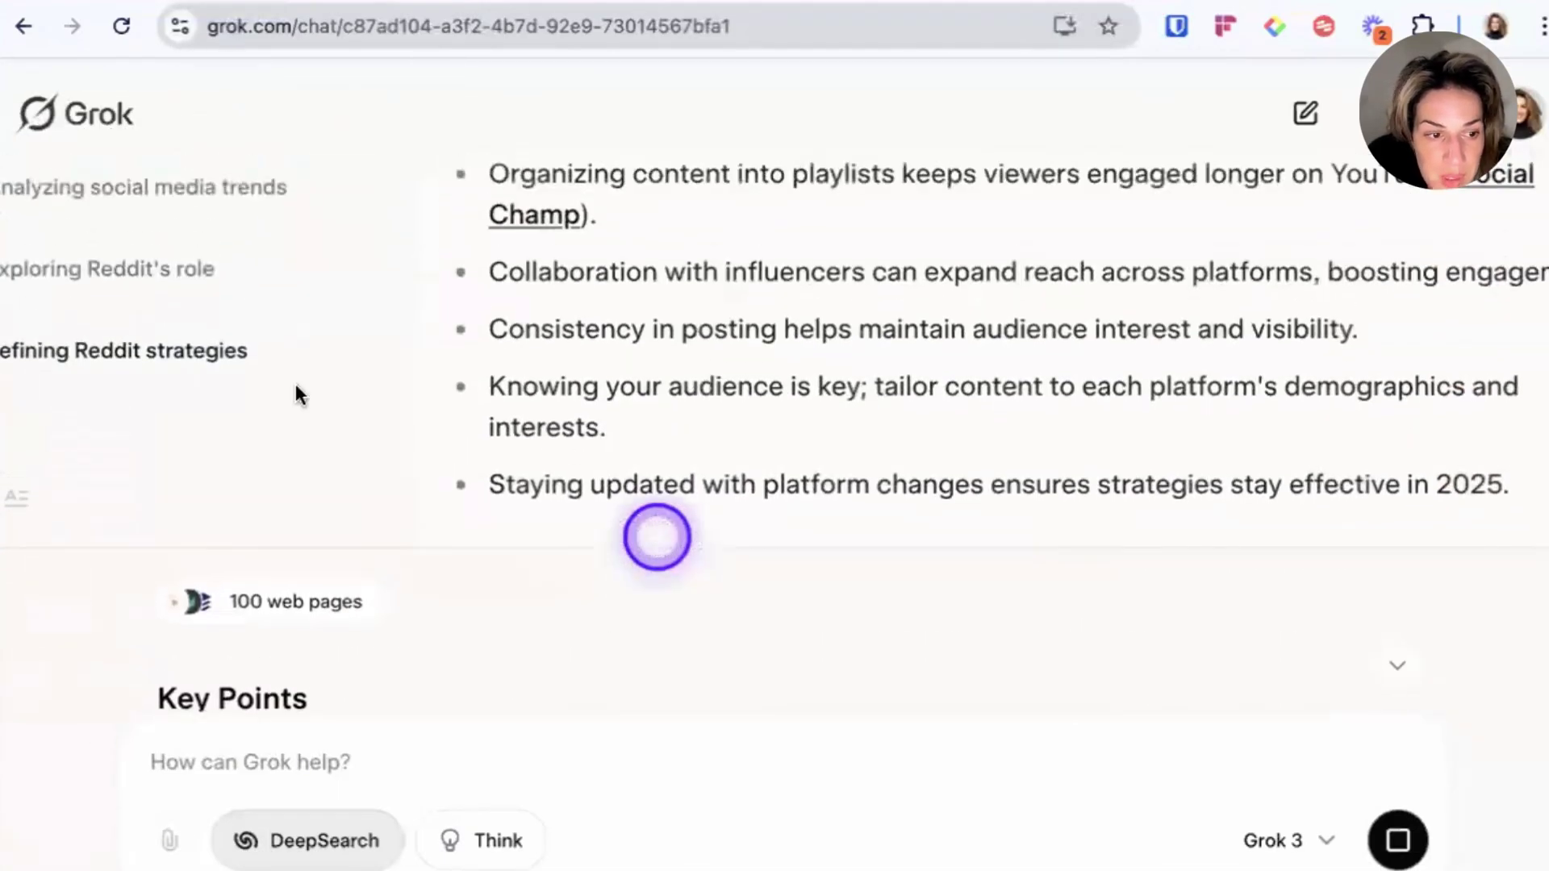
Show Grok's Thoughts panel beside the Key Points answer and scroll through it.
{"action": "left_click", "coordinate": [278, 389]}
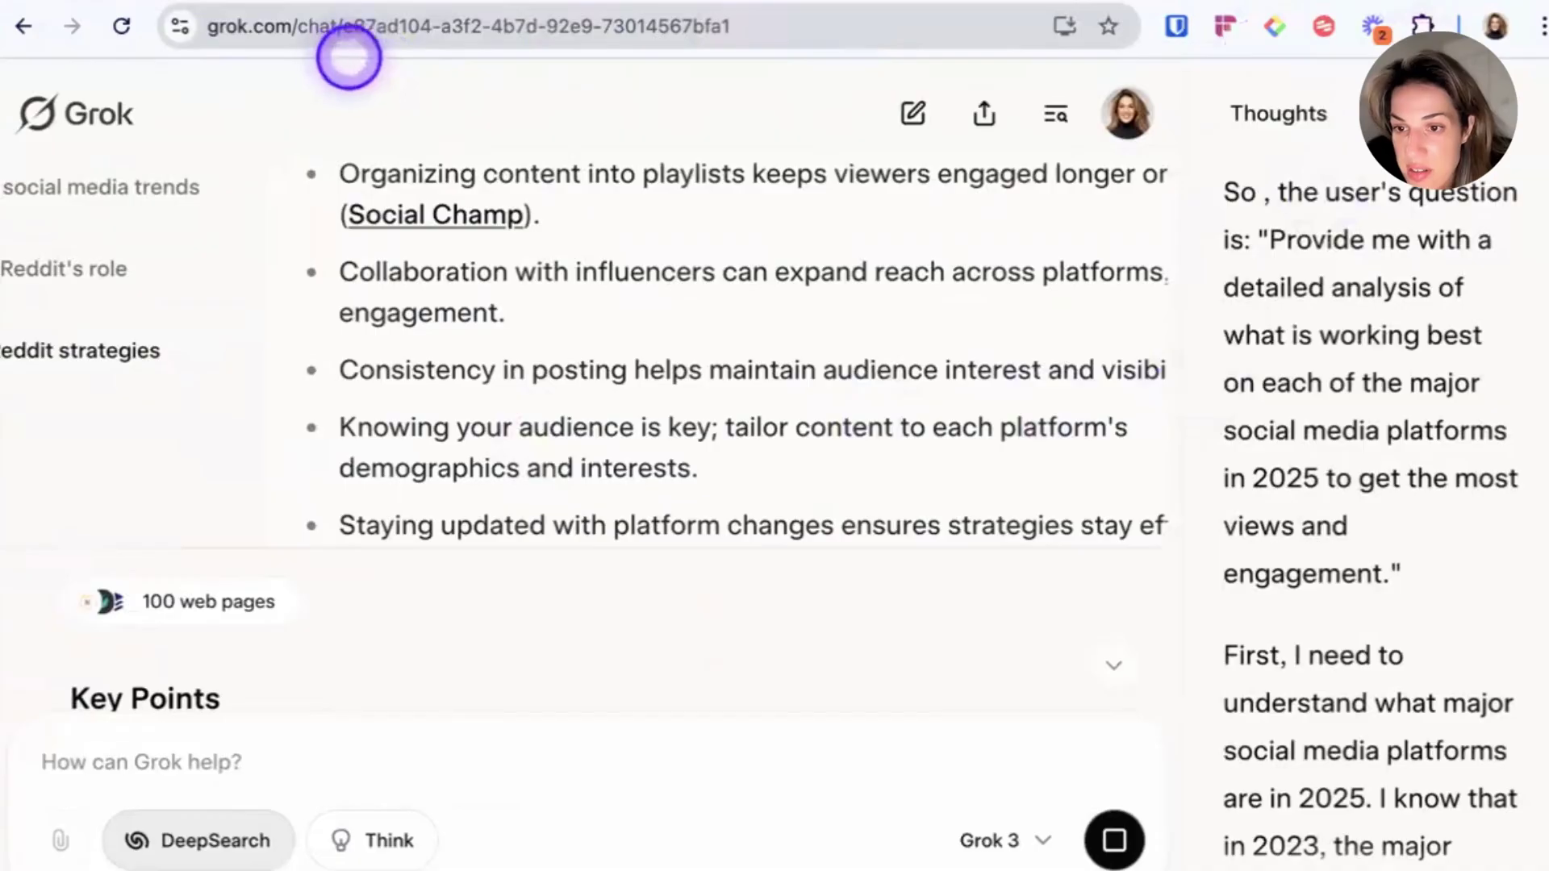
{"action": "scroll", "coordinate": [1457, 546], "scroll_direction": "down", "scroll_amount": 4}
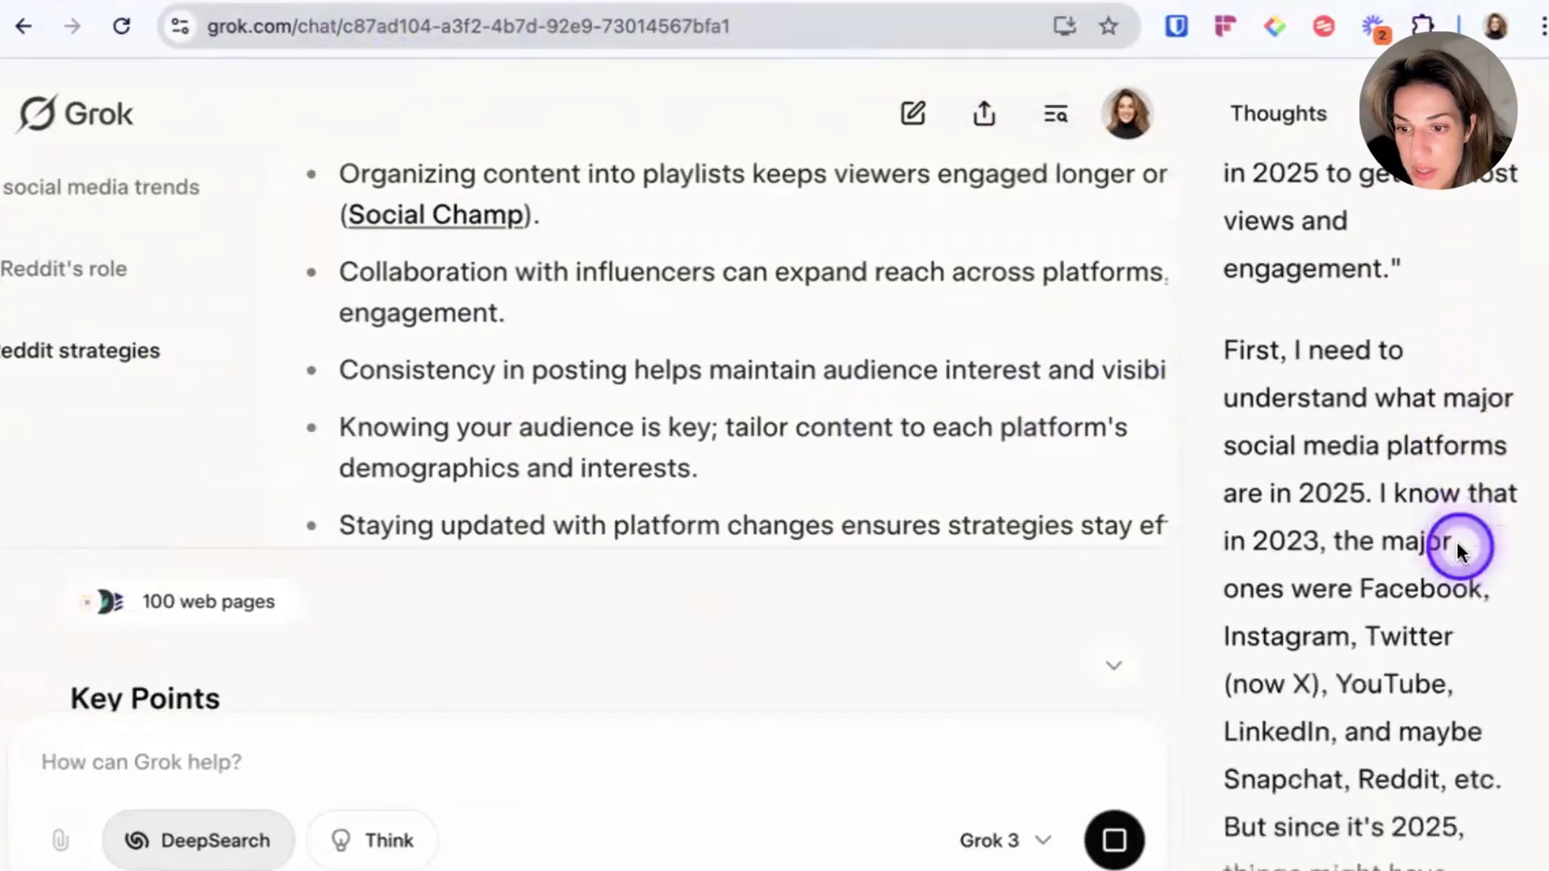
{"action": "scroll", "coordinate": [1456, 540], "scroll_direction": "down", "scroll_amount": 2}
{"action": "scroll", "coordinate": [1455, 540], "scroll_direction": "up", "scroll_amount": 6}
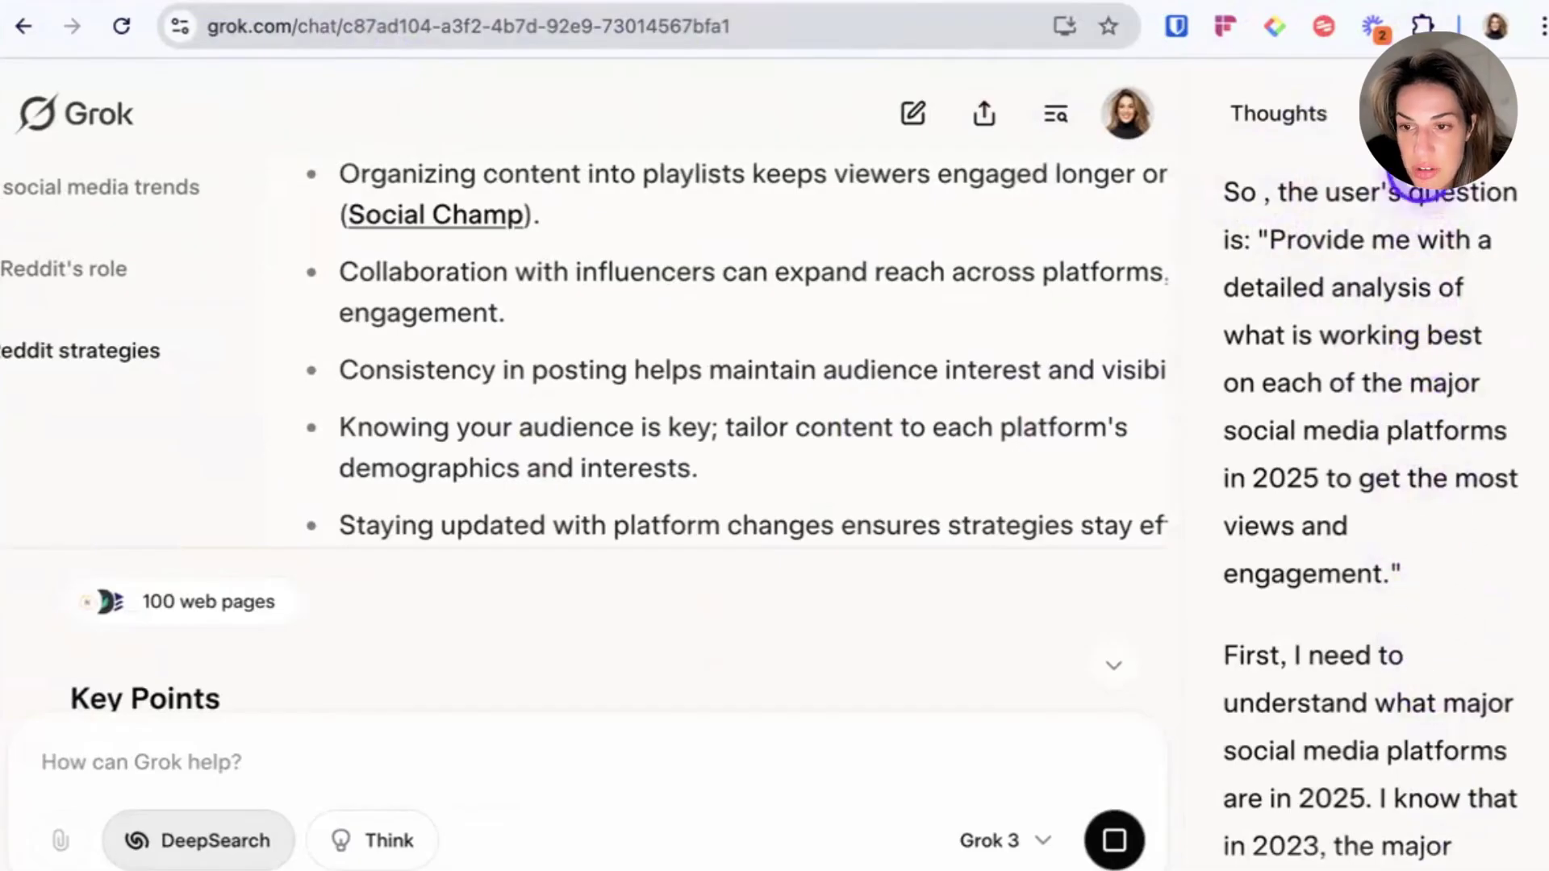
{"action": "double_click", "coordinate": [1283, 113]}
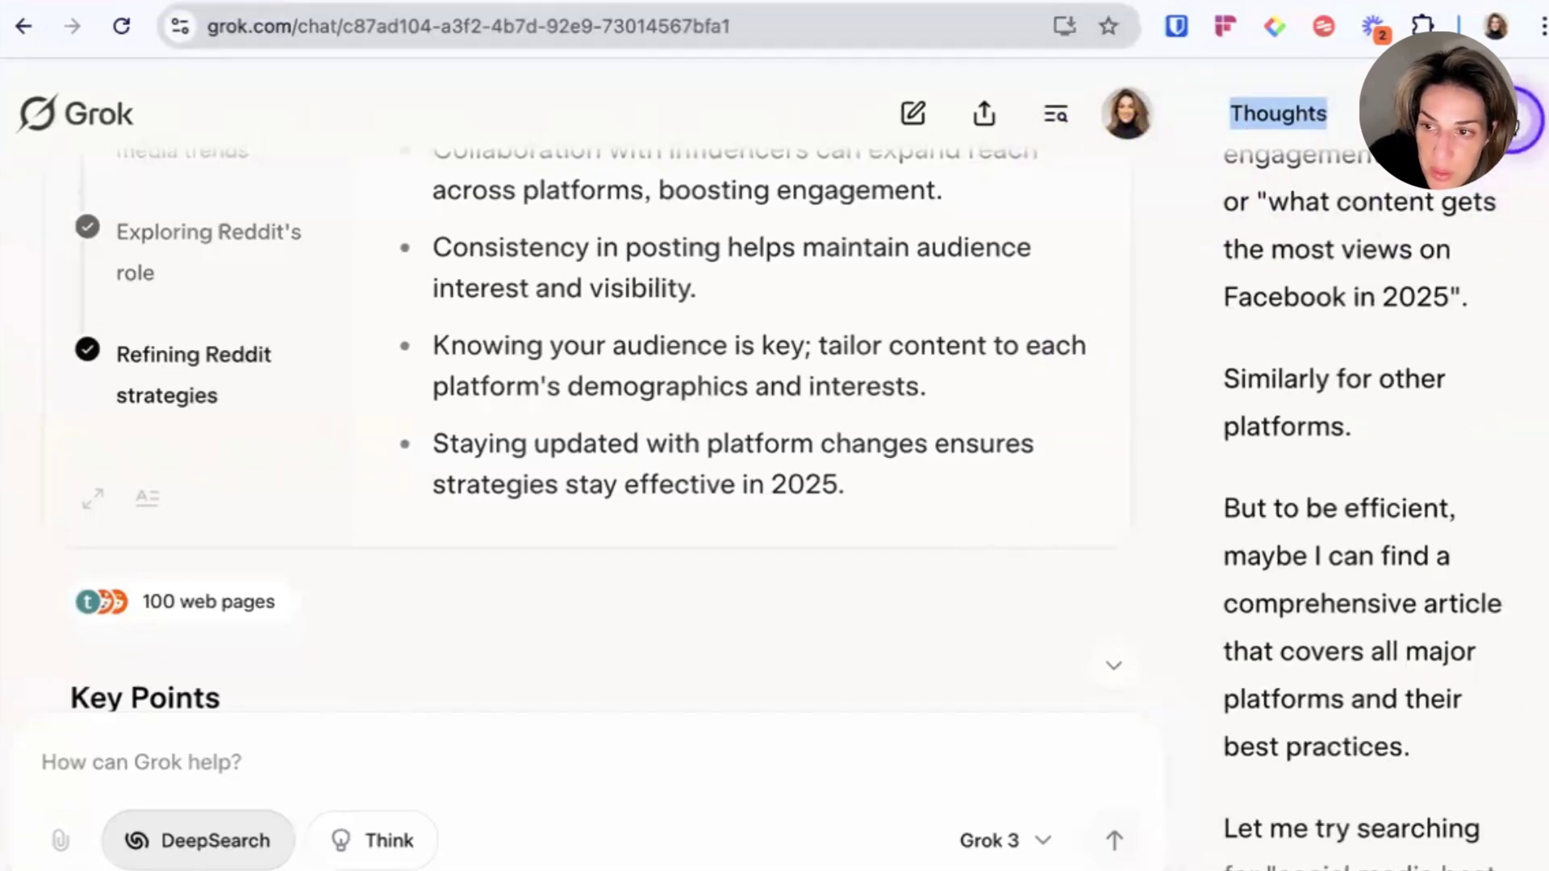
Close the Thoughts panel and scroll the Key Points down to the Platform-Specific Strategies heading.
{"action": "left_click", "coordinate": [1517, 117]}
{"action": "scroll", "coordinate": [622, 360], "scroll_direction": "down", "scroll_amount": 1}
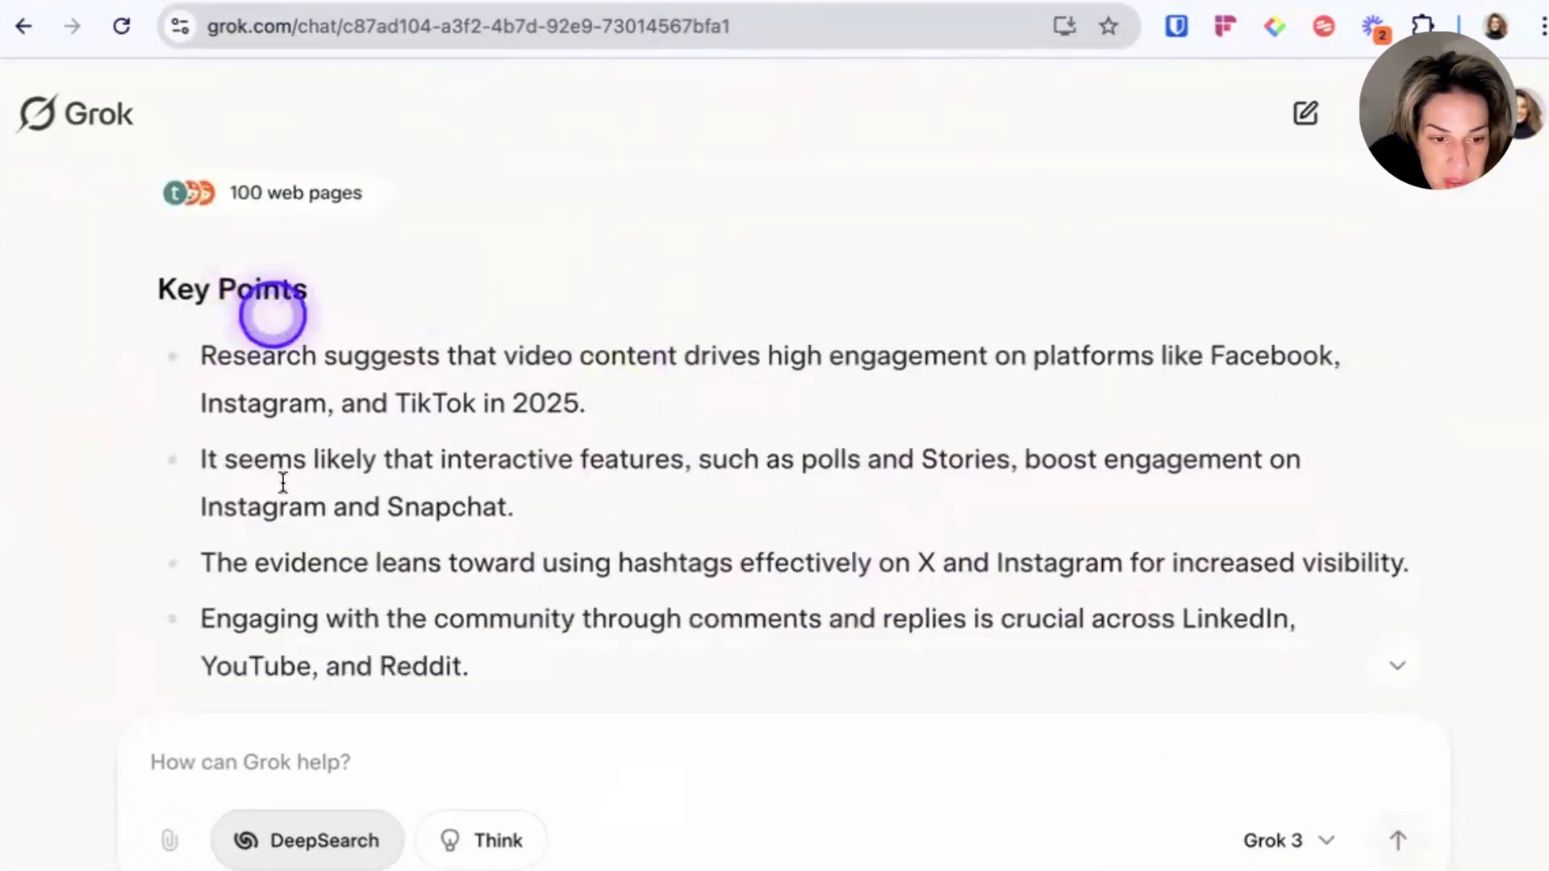
{"action": "scroll", "coordinate": [224, 569], "scroll_direction": "down", "scroll_amount": 5}
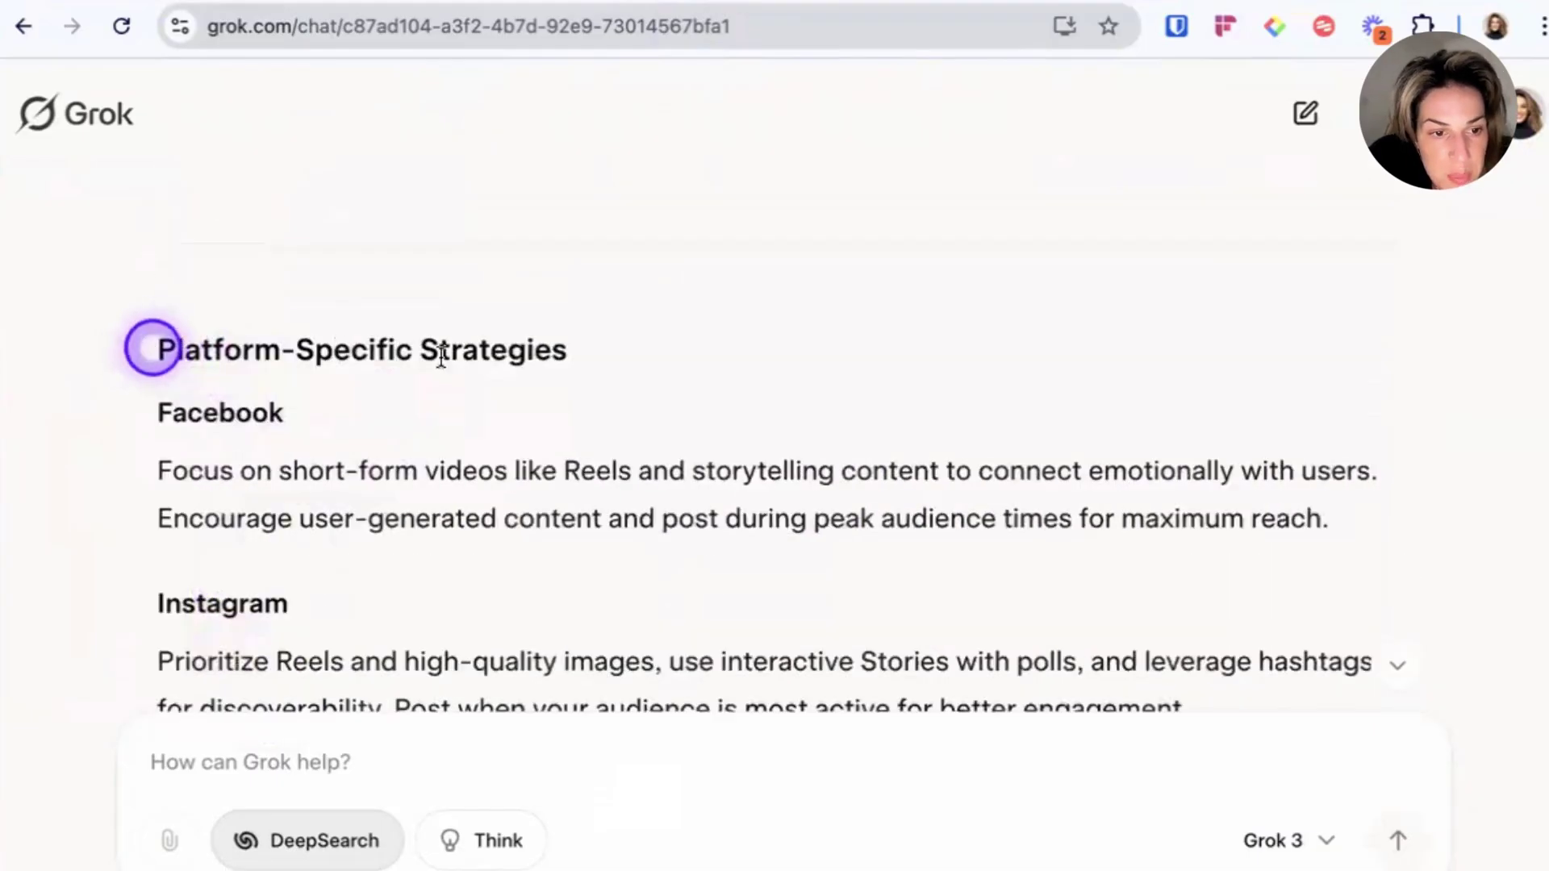
{"action": "triple_click", "coordinate": [634, 353]}
{"action": "left_click", "coordinate": [636, 342]}
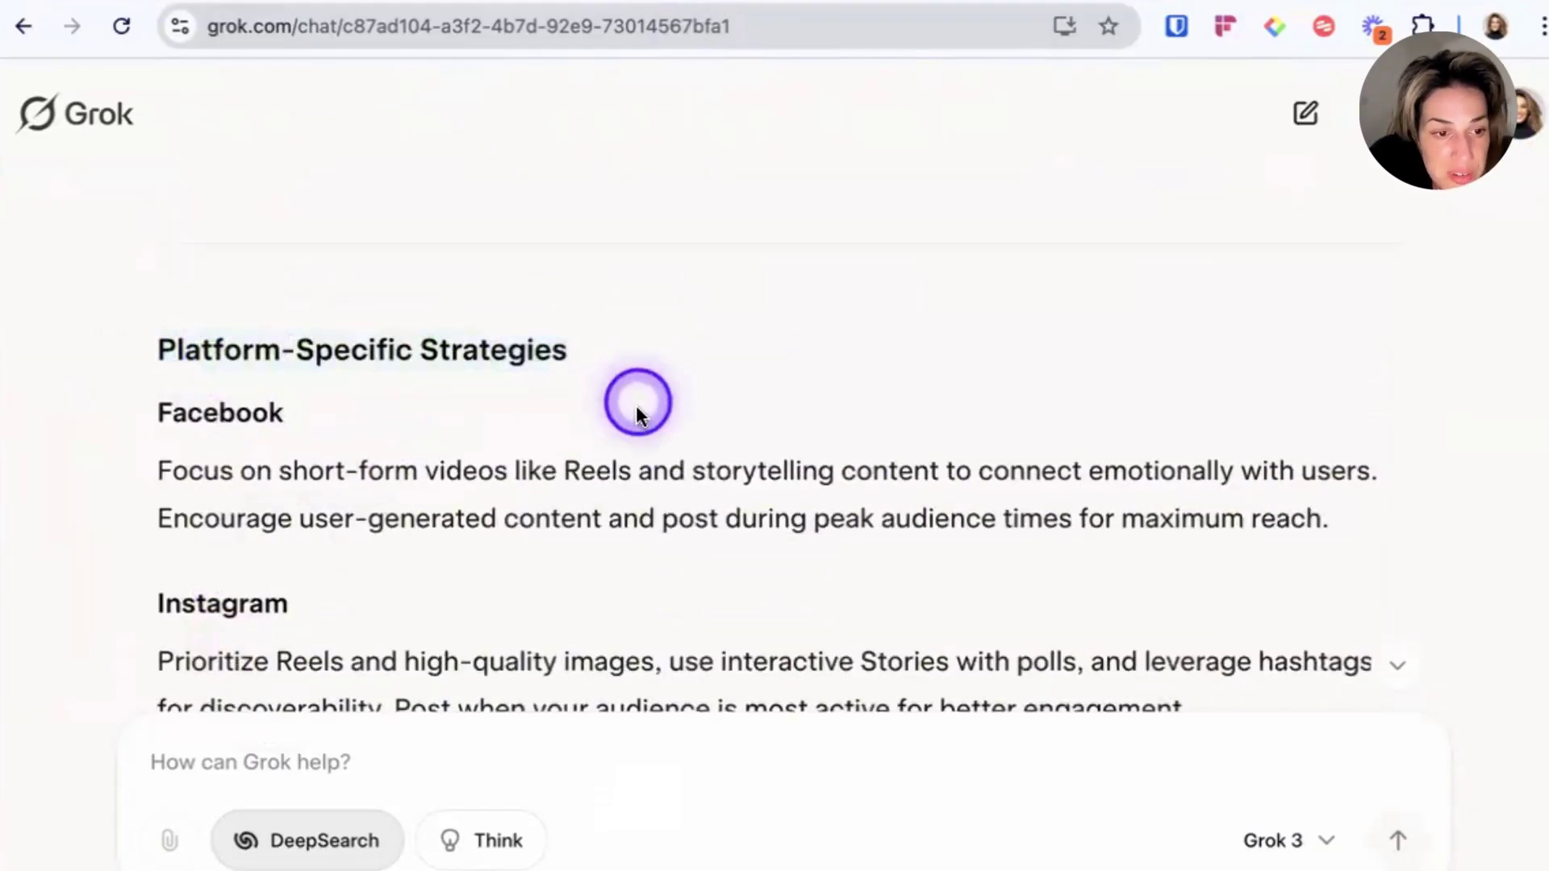
Highlight the 34% increase in video viewership figure in the Unexpected Detail.
{"action": "scroll", "coordinate": [636, 405], "scroll_direction": "down", "scroll_amount": 2}
{"action": "scroll", "coordinate": [636, 411], "scroll_direction": "down", "scroll_amount": 8}
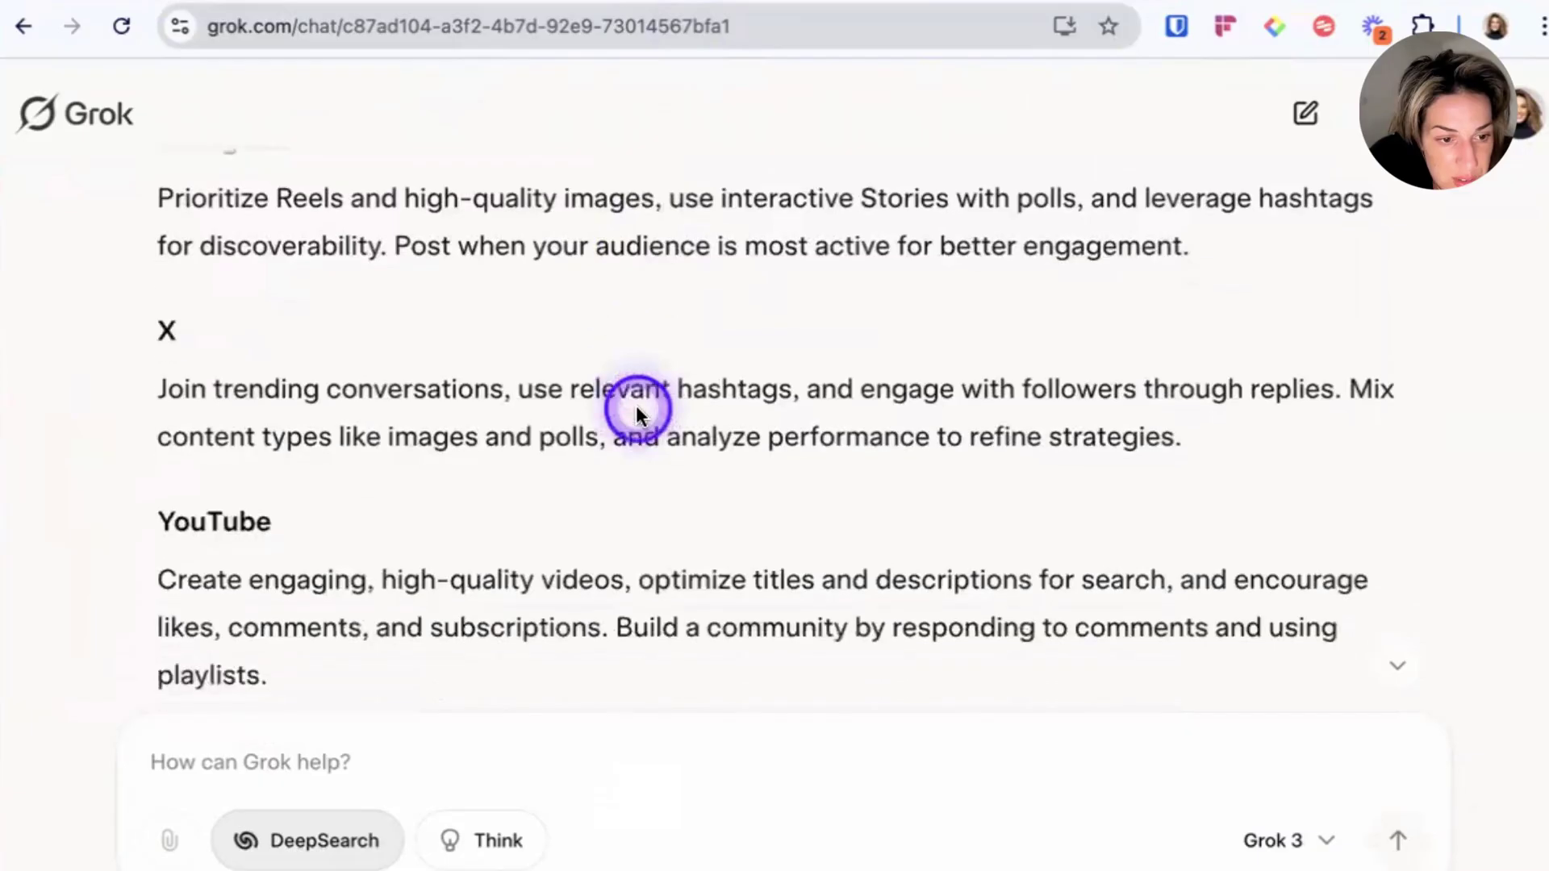
{"action": "scroll", "coordinate": [636, 412], "scroll_direction": "down", "scroll_amount": 8}
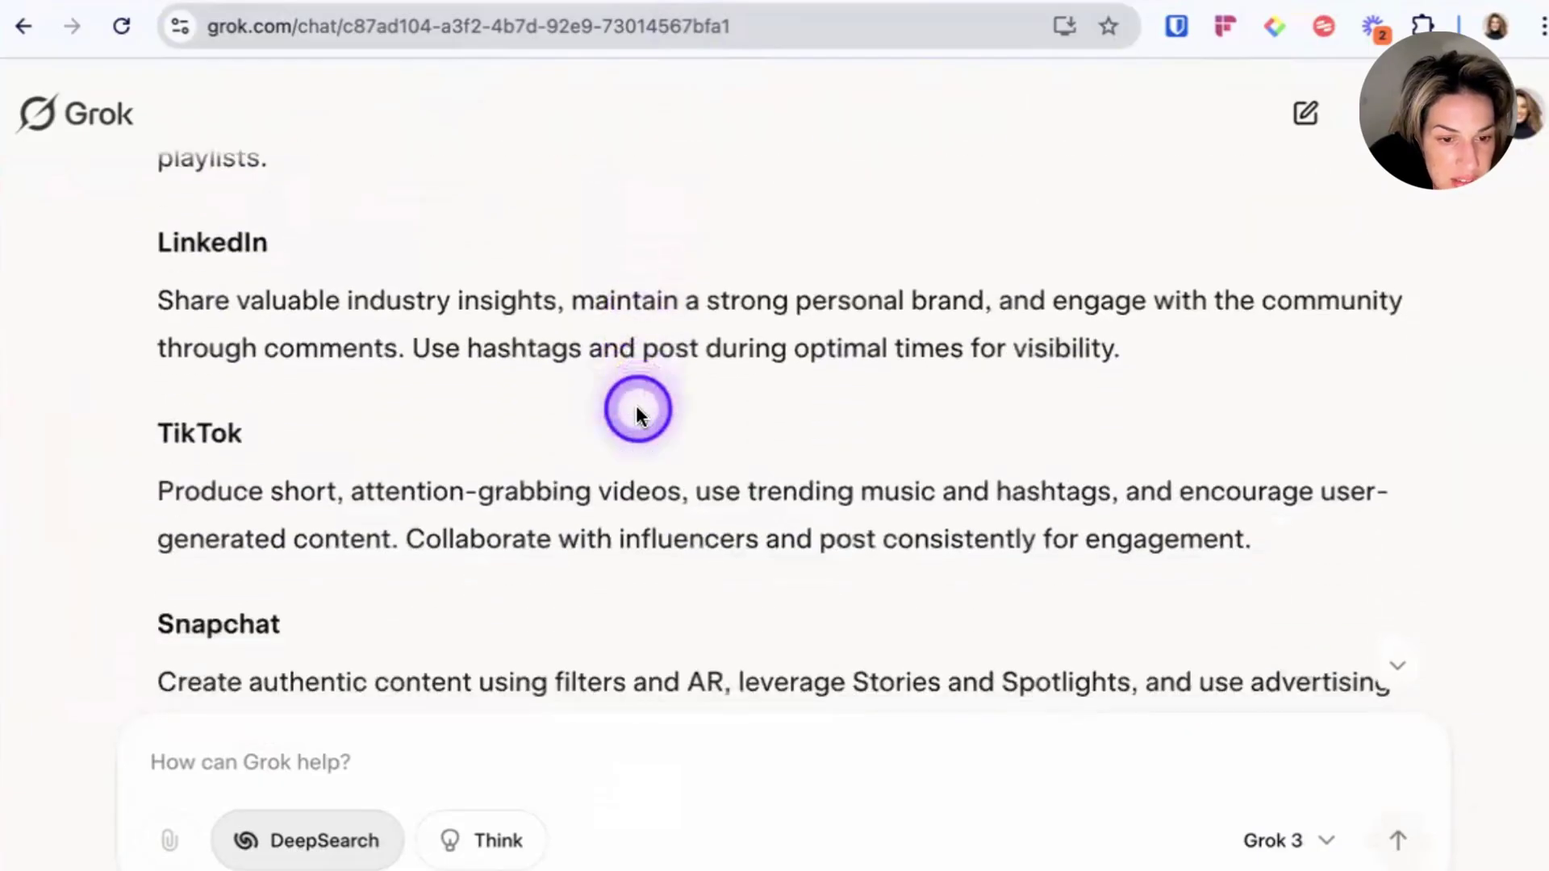
{"action": "scroll", "coordinate": [636, 411], "scroll_direction": "up", "scroll_amount": 8}
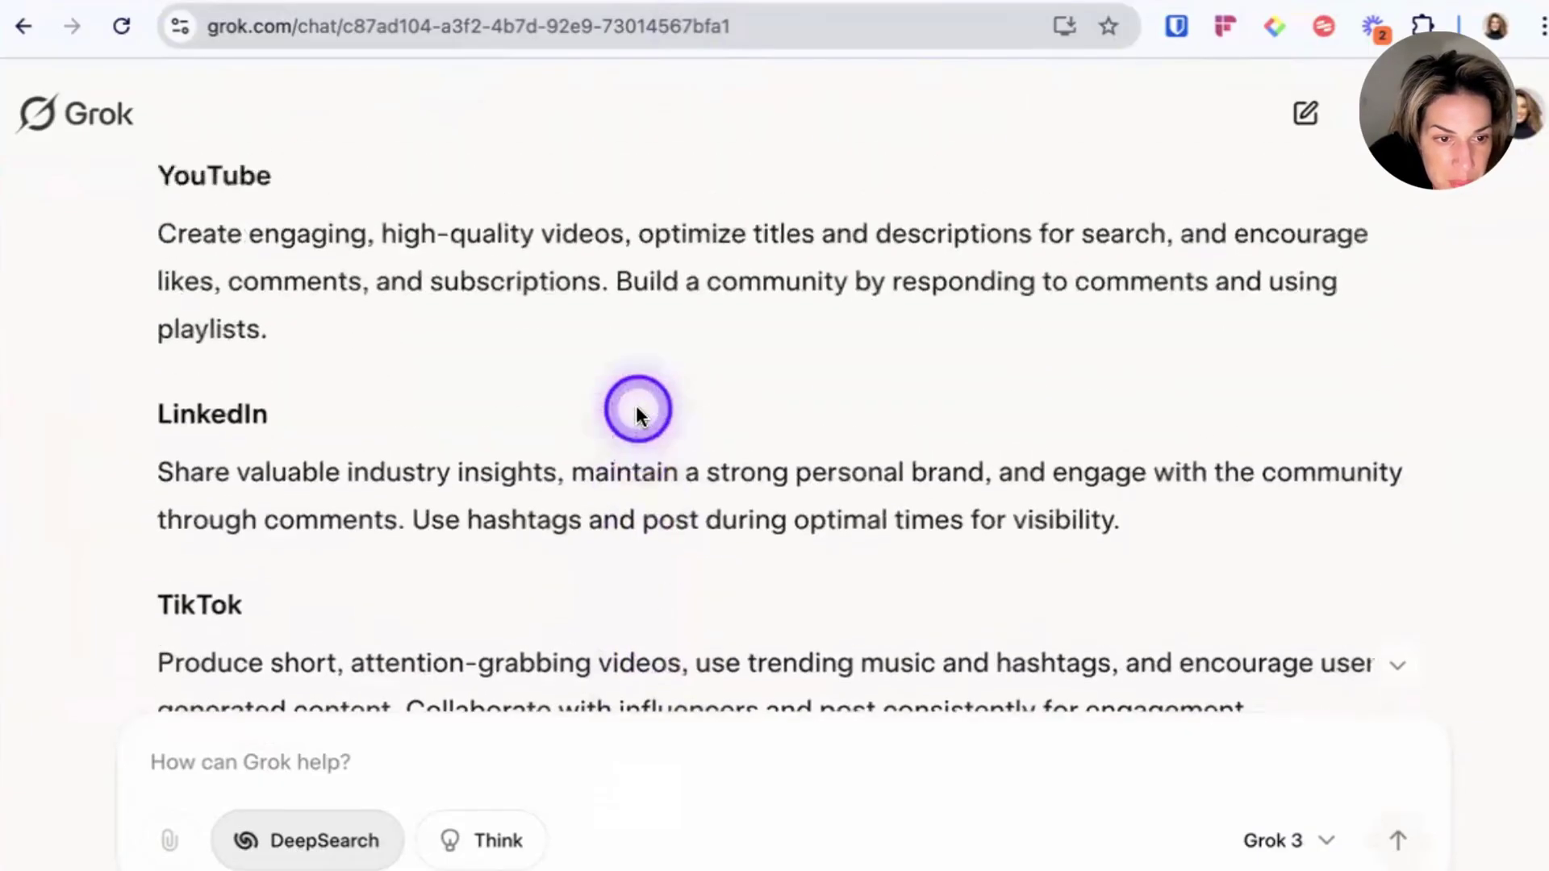
{"action": "scroll", "coordinate": [636, 412], "scroll_direction": "down", "scroll_amount": 15}
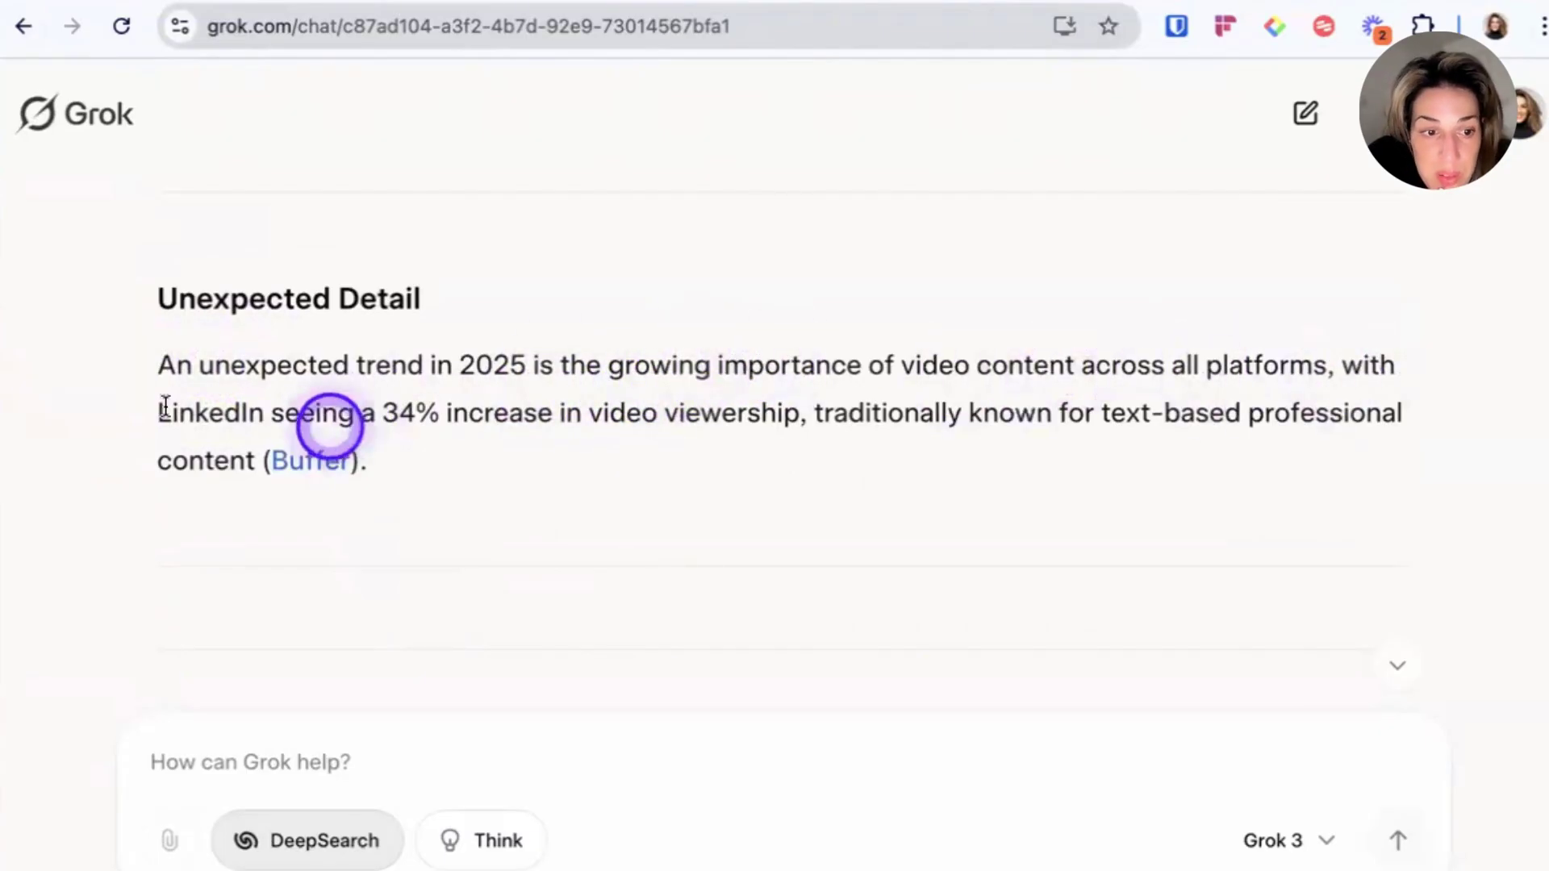
{"action": "left_click_drag", "start_coordinate": [392, 411], "coordinate": [803, 392]}
{"action": "scroll", "coordinate": [805, 396], "scroll_direction": "down", "scroll_amount": 10}
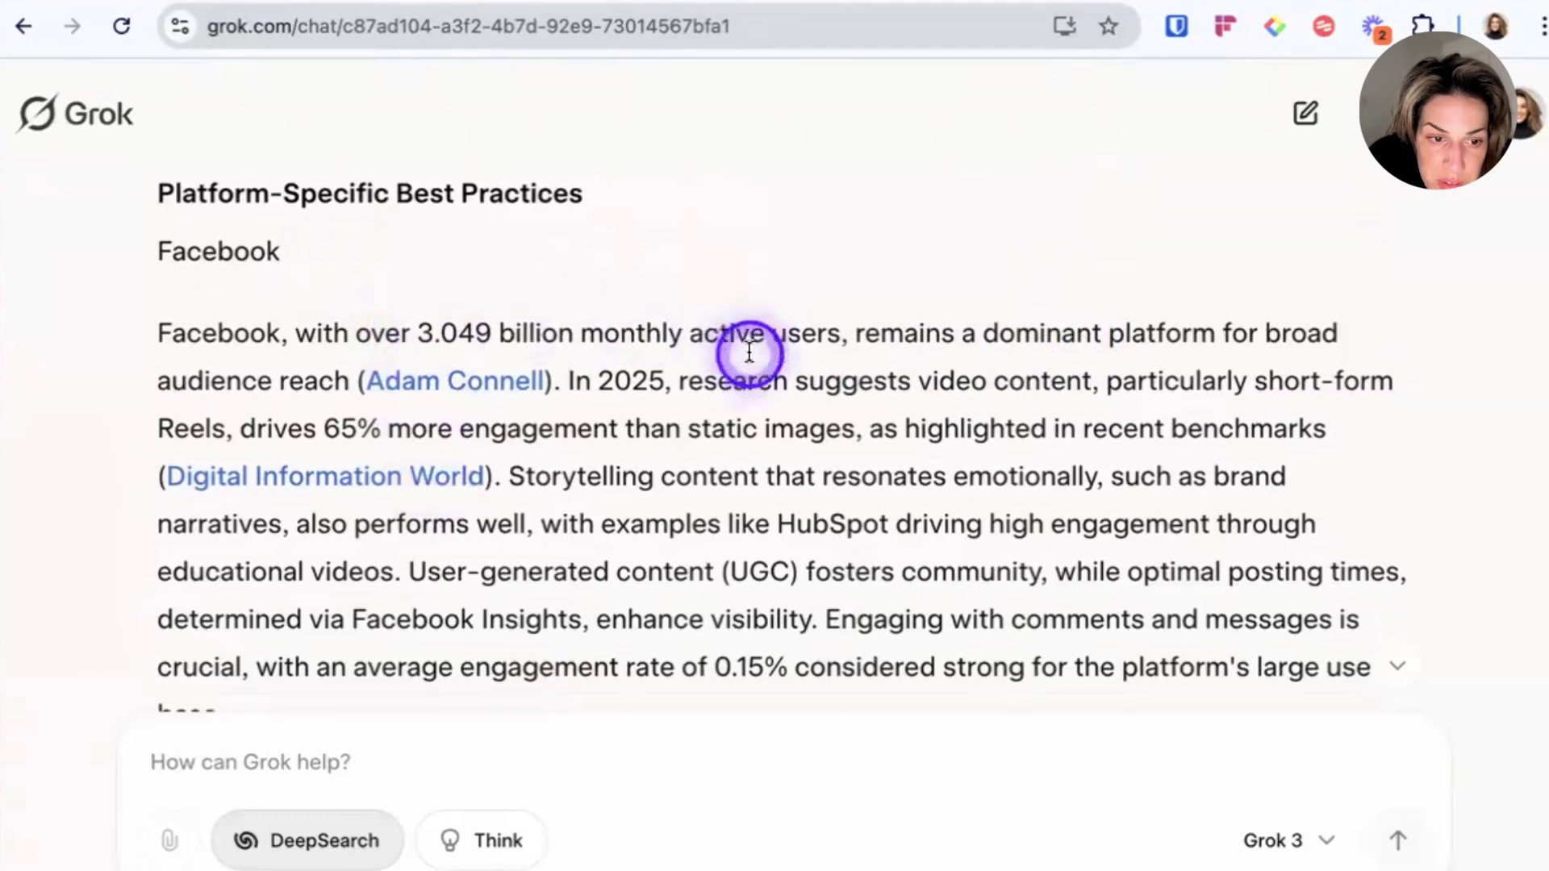
Highlight the Facebook 65% Reels engagement and Instagram 22% more engagement statistics.
{"action": "scroll", "coordinate": [750, 352], "scroll_direction": "down", "scroll_amount": 1}
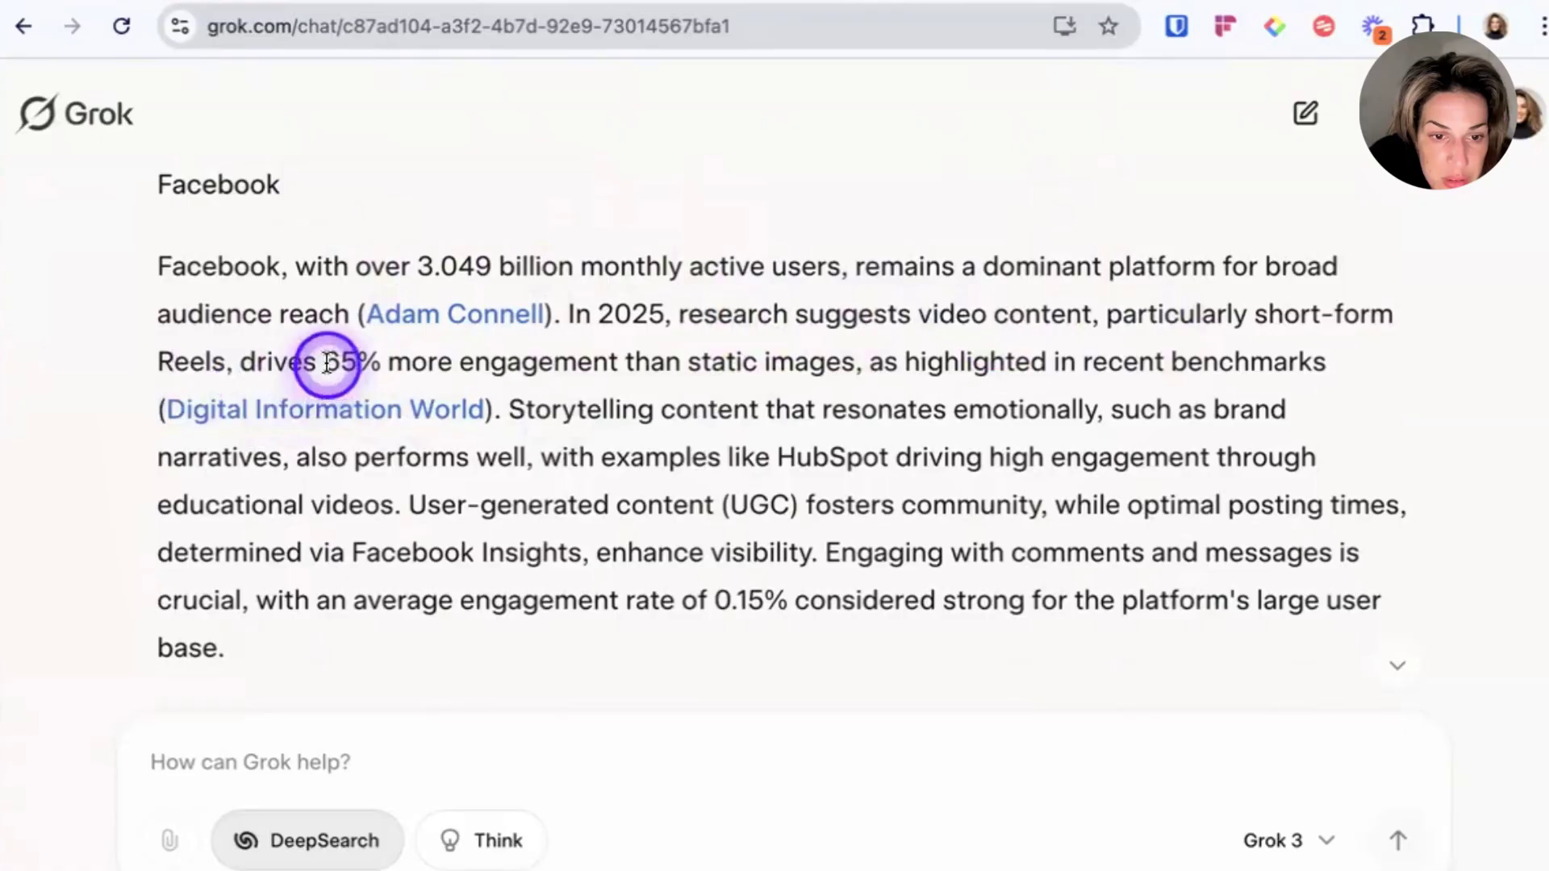
{"action": "left_click_drag", "start_coordinate": [324, 361], "coordinate": [863, 360]}
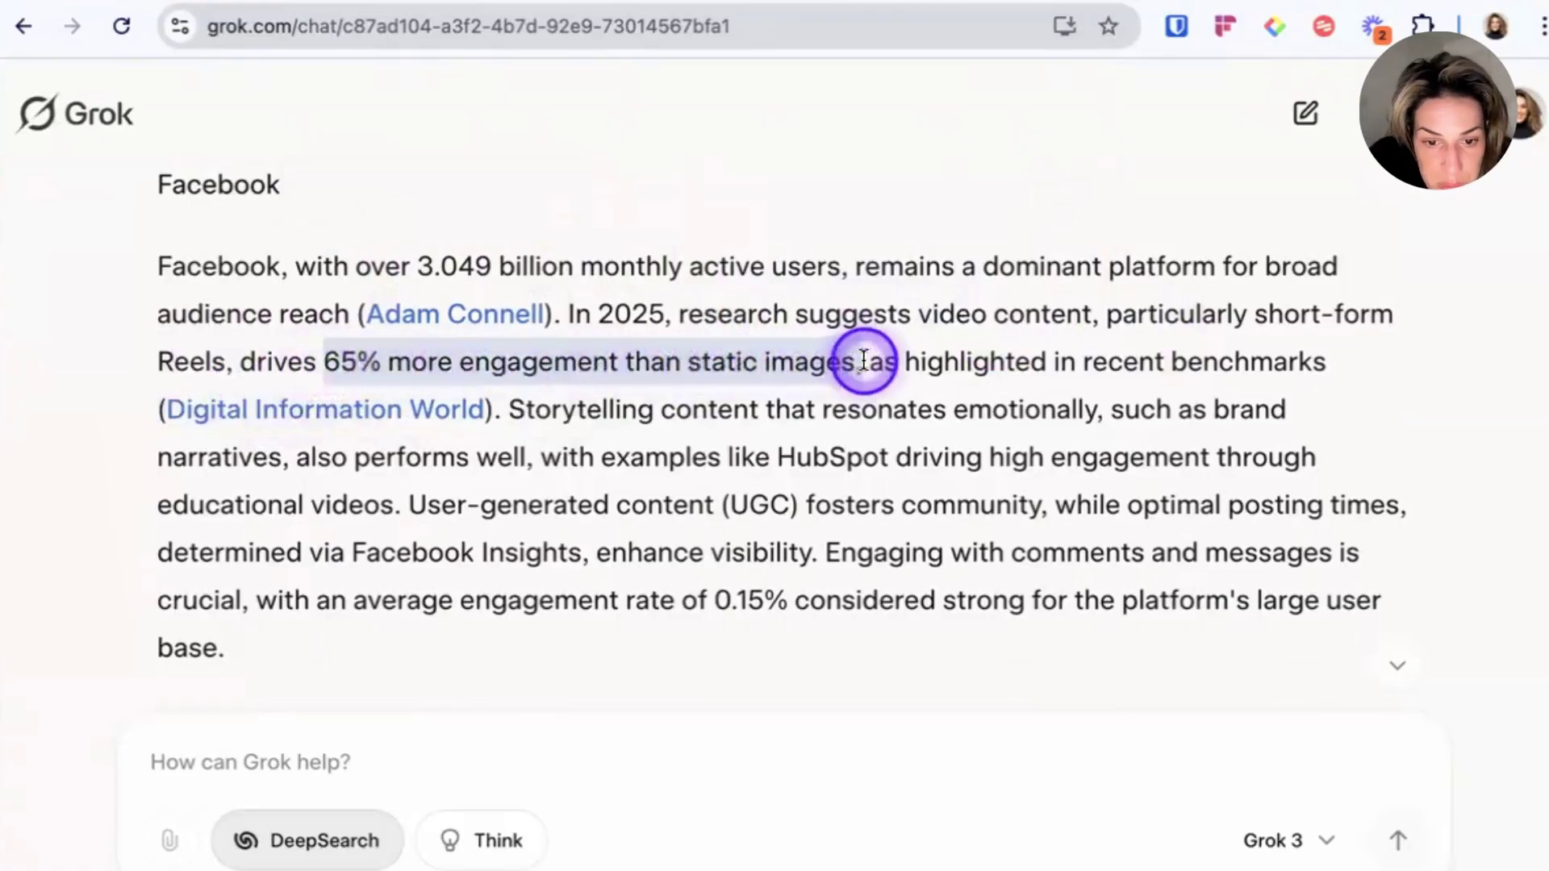
{"action": "scroll", "coordinate": [863, 360], "scroll_direction": "down", "scroll_amount": 3}
{"action": "scroll", "coordinate": [861, 359], "scroll_direction": "down", "scroll_amount": 1}
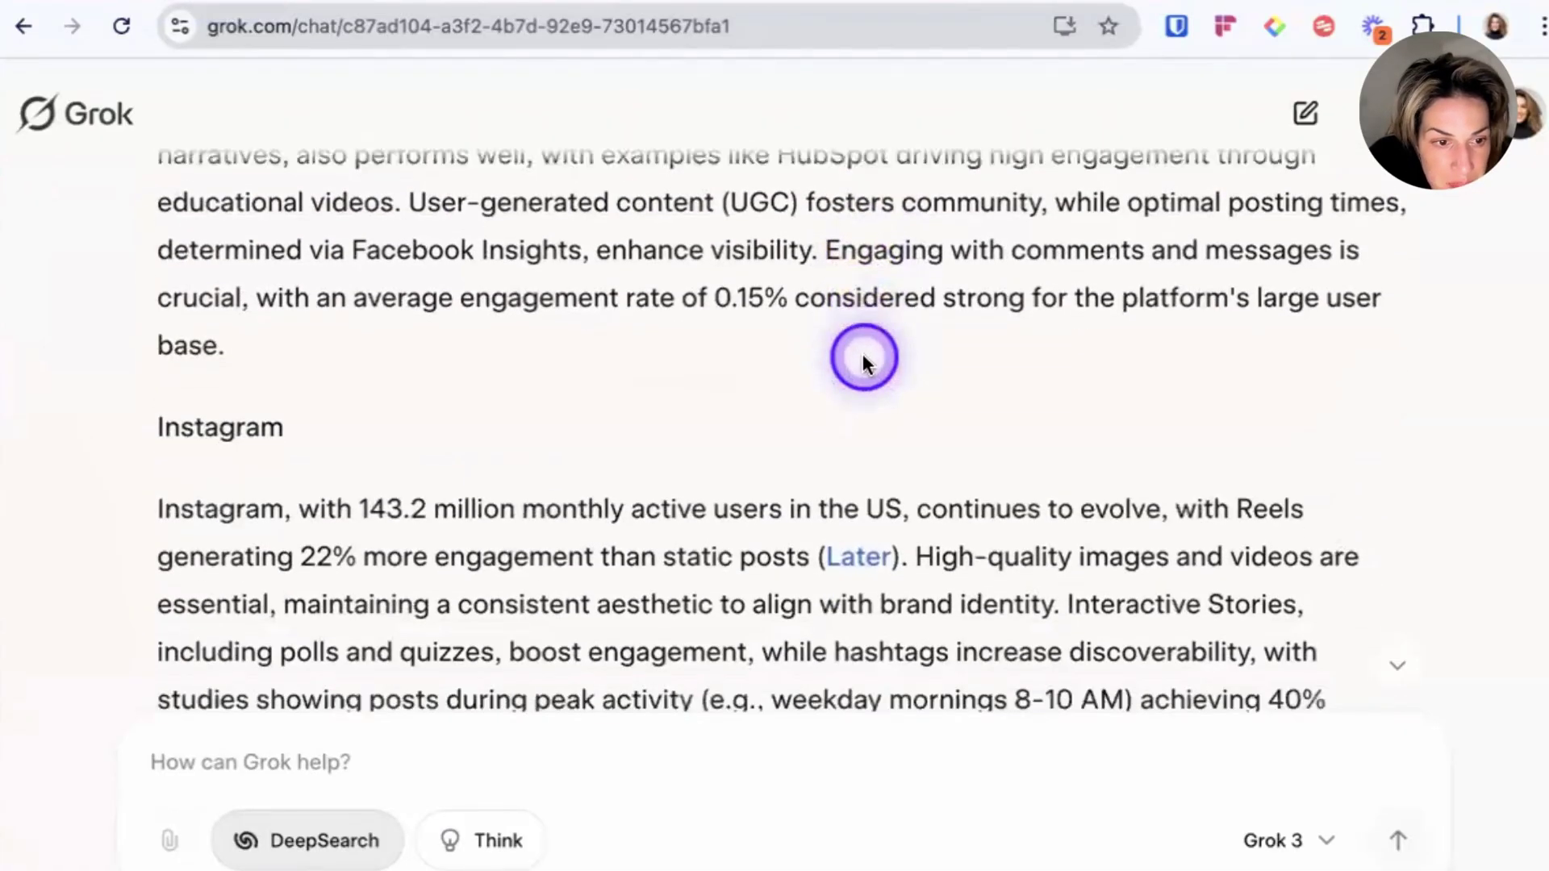
{"action": "left_click_drag", "start_coordinate": [301, 465], "coordinate": [613, 478]}
Highlight the point that hashtags remain critical, then clear the selection.
{"action": "scroll", "coordinate": [603, 478], "scroll_direction": "down", "scroll_amount": 6}
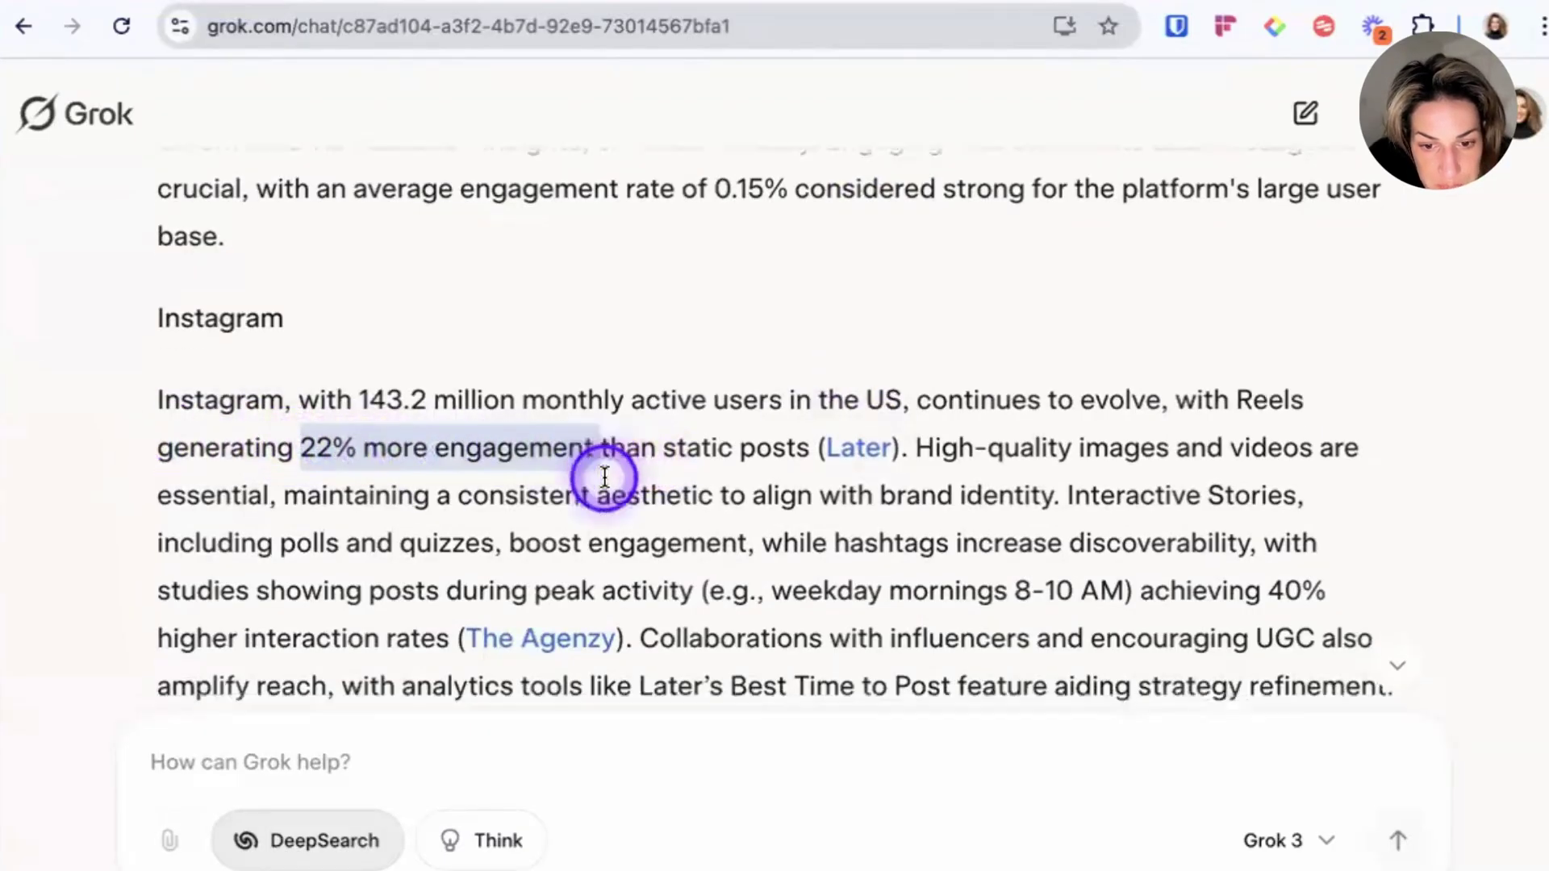
{"action": "scroll", "coordinate": [771, 464], "scroll_direction": "down", "scroll_amount": 1}
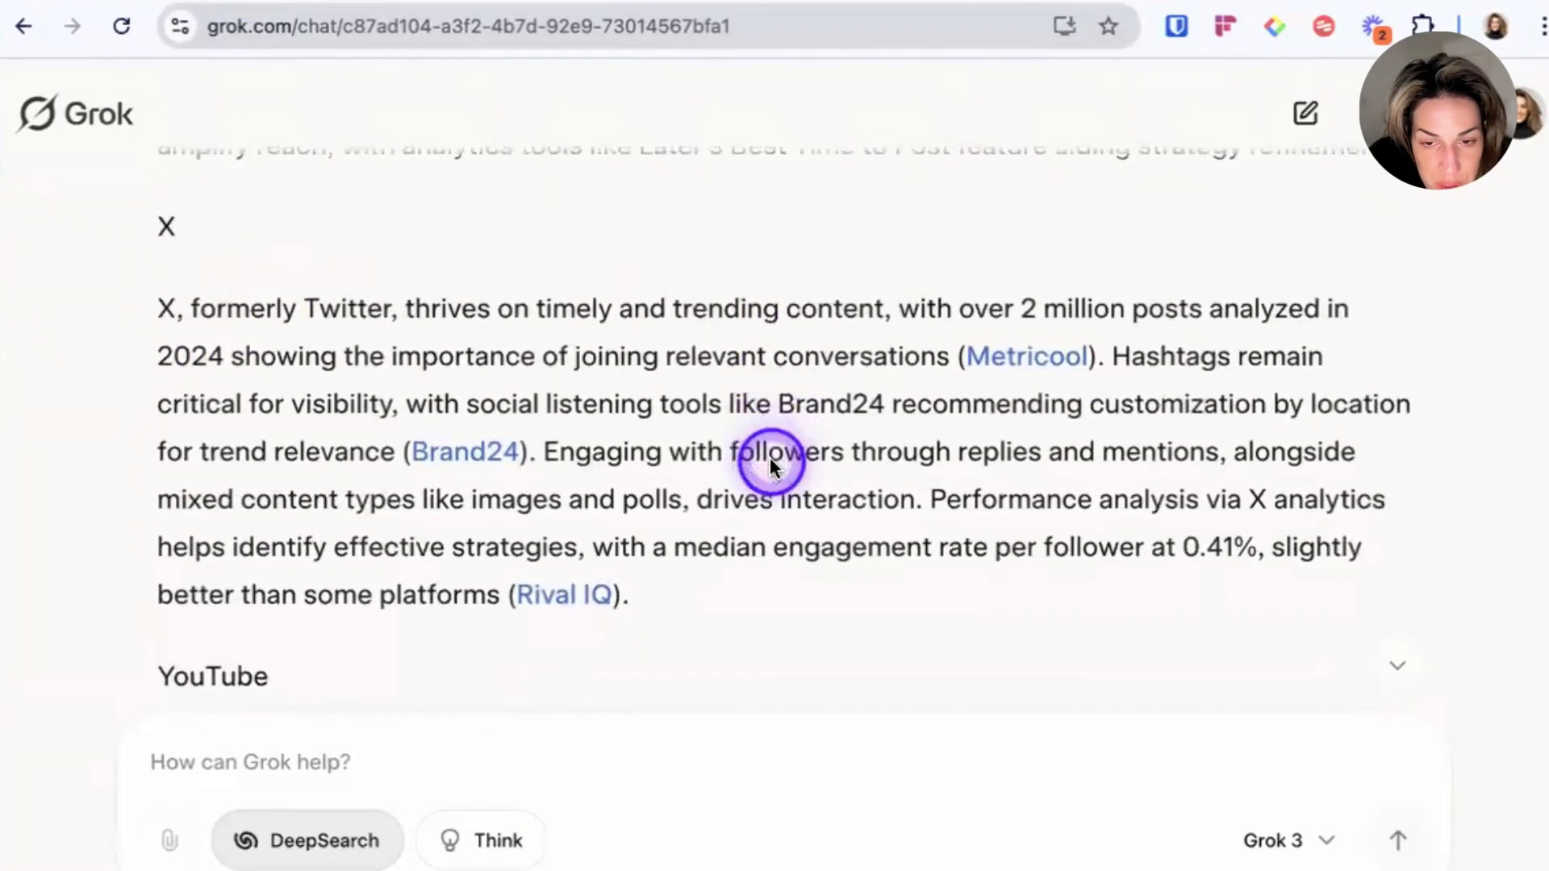
{"action": "scroll", "coordinate": [771, 460], "scroll_direction": "up", "scroll_amount": 1}
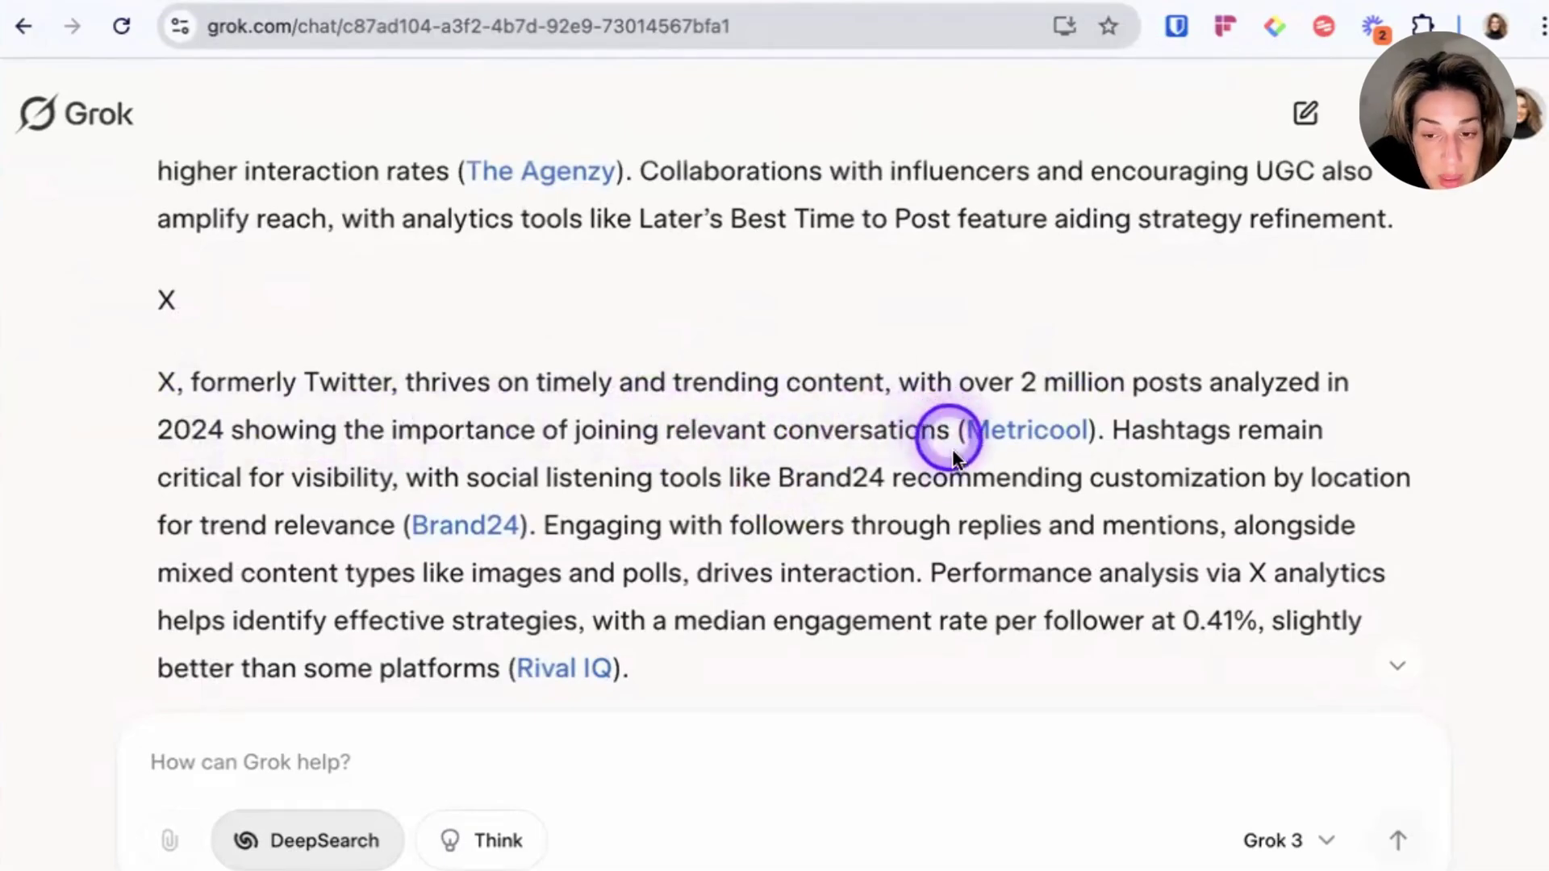
{"action": "left_click_drag", "start_coordinate": [1111, 430], "coordinate": [401, 472]}
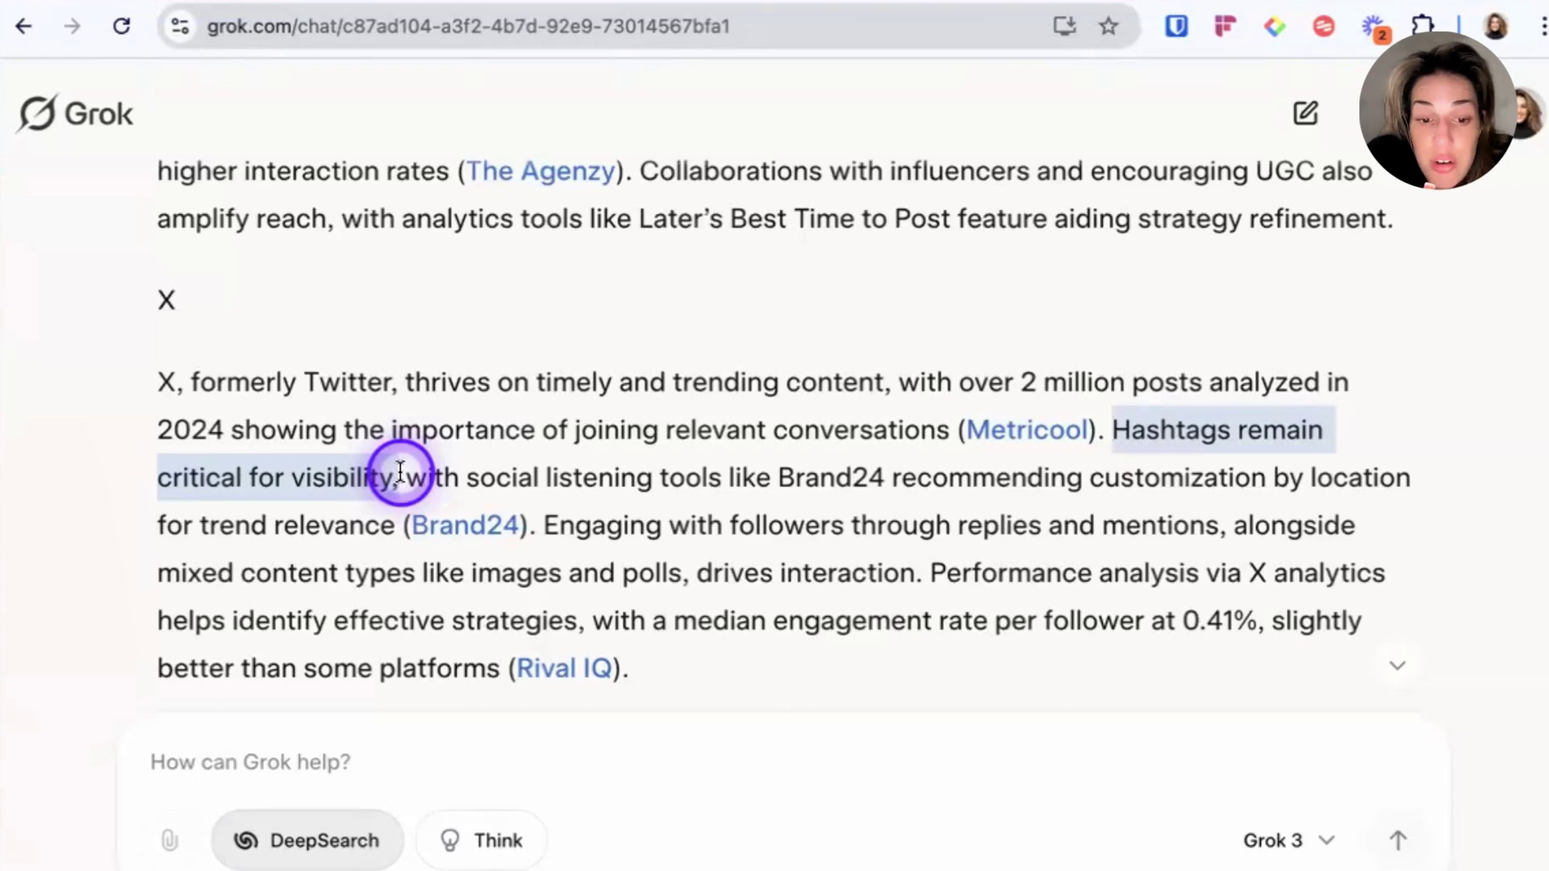
{"action": "scroll", "coordinate": [1394, 353], "scroll_direction": "down", "scroll_amount": 10}
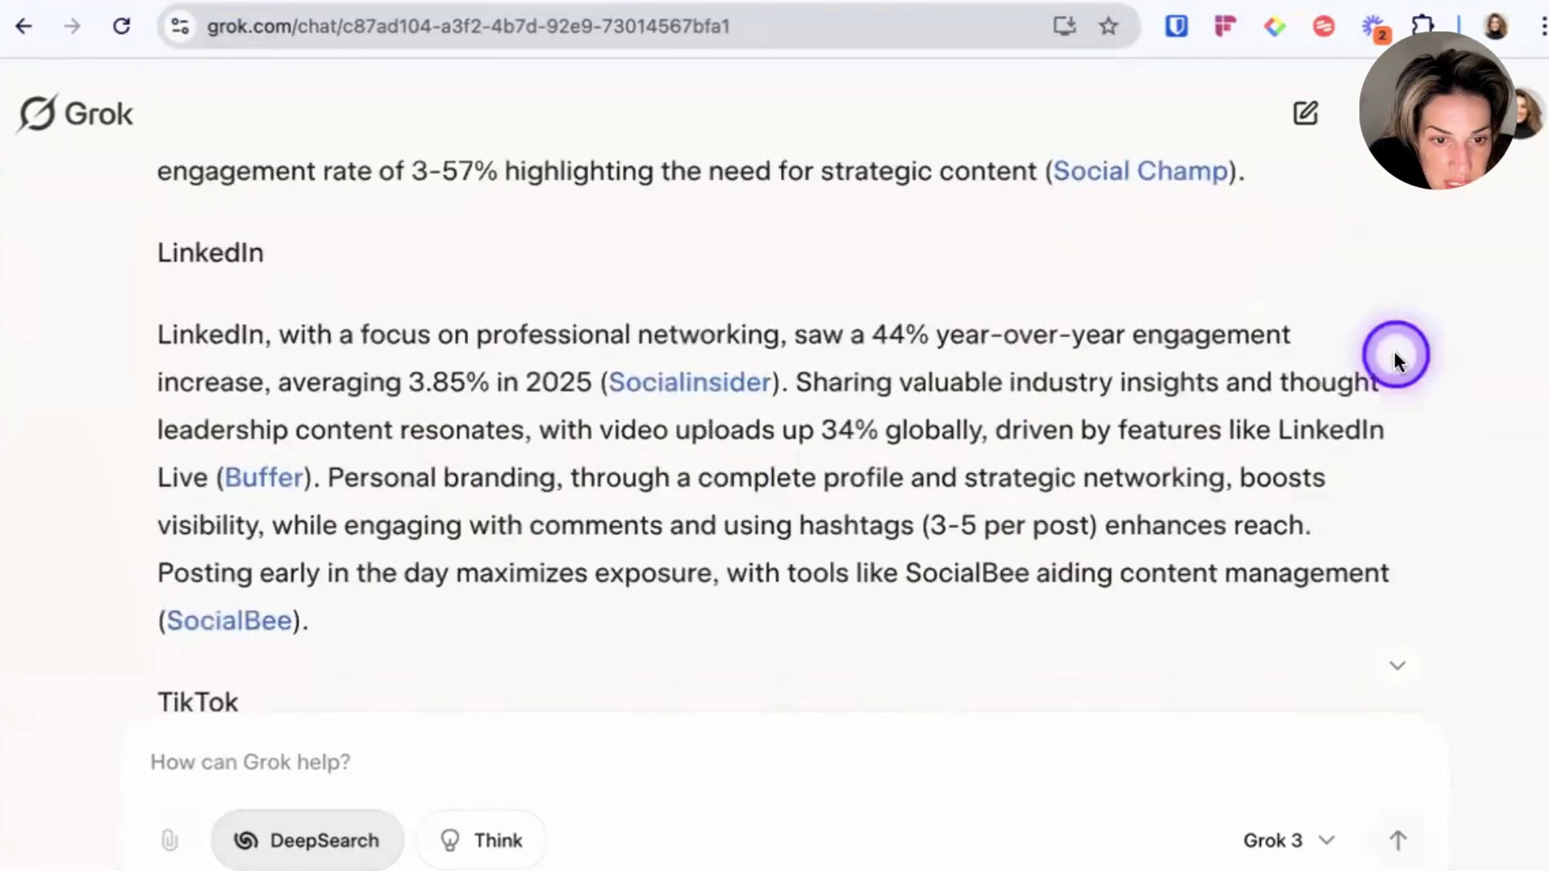
{"action": "left_click_drag", "start_coordinate": [781, 335], "coordinate": [1138, 405]}
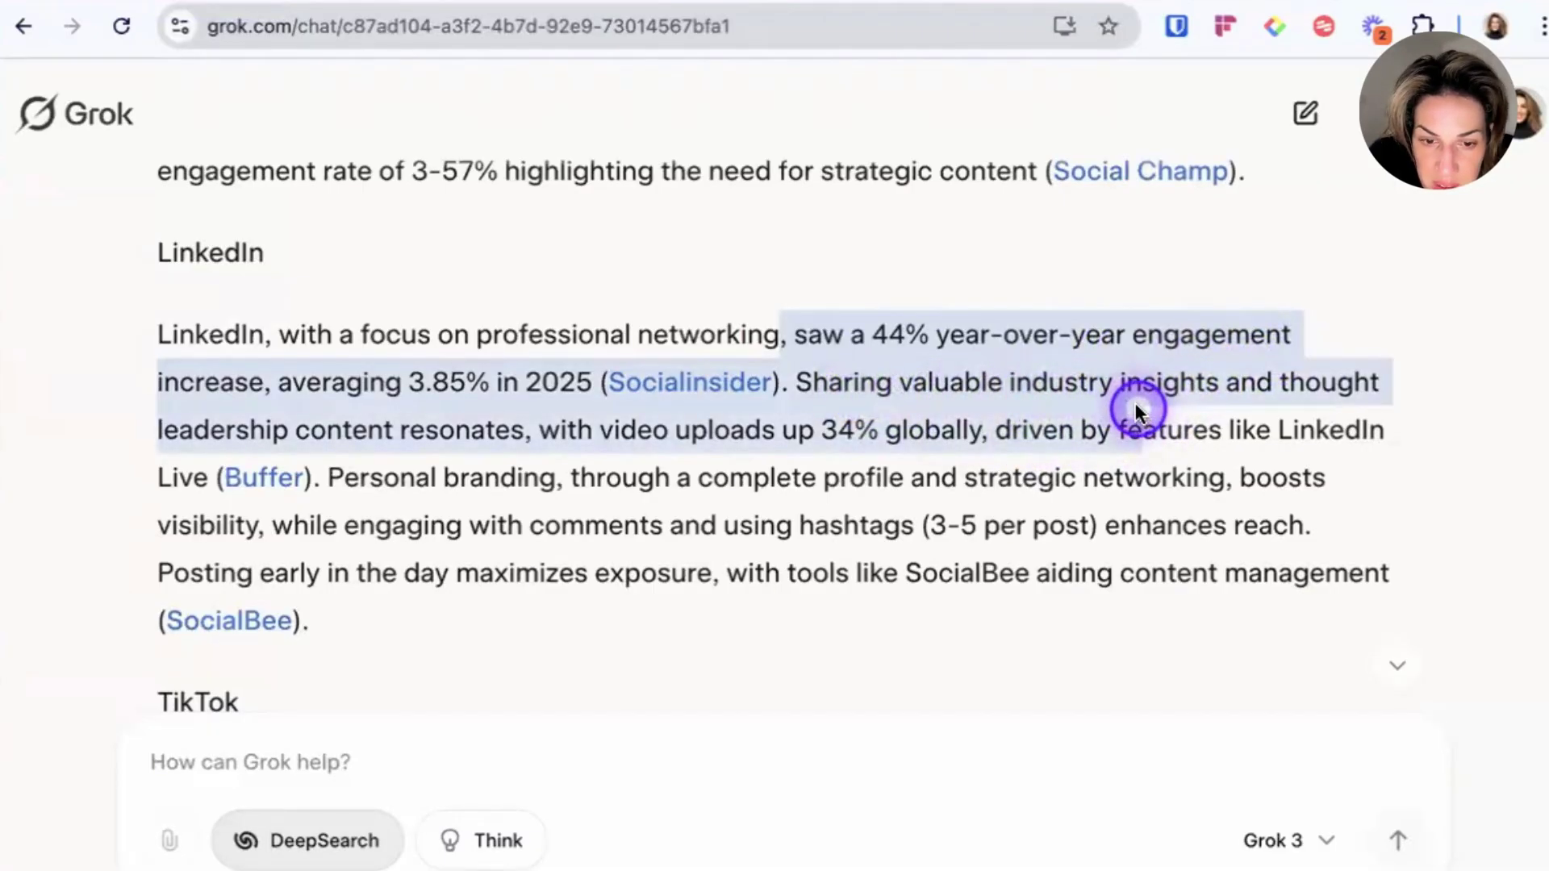
{"action": "left_click", "coordinate": [654, 425]}
Highlight the TikTok Reels engagement claim and the sentences on UGC and Sprout Social.
{"action": "scroll", "coordinate": [716, 581], "scroll_direction": "down", "scroll_amount": 7}
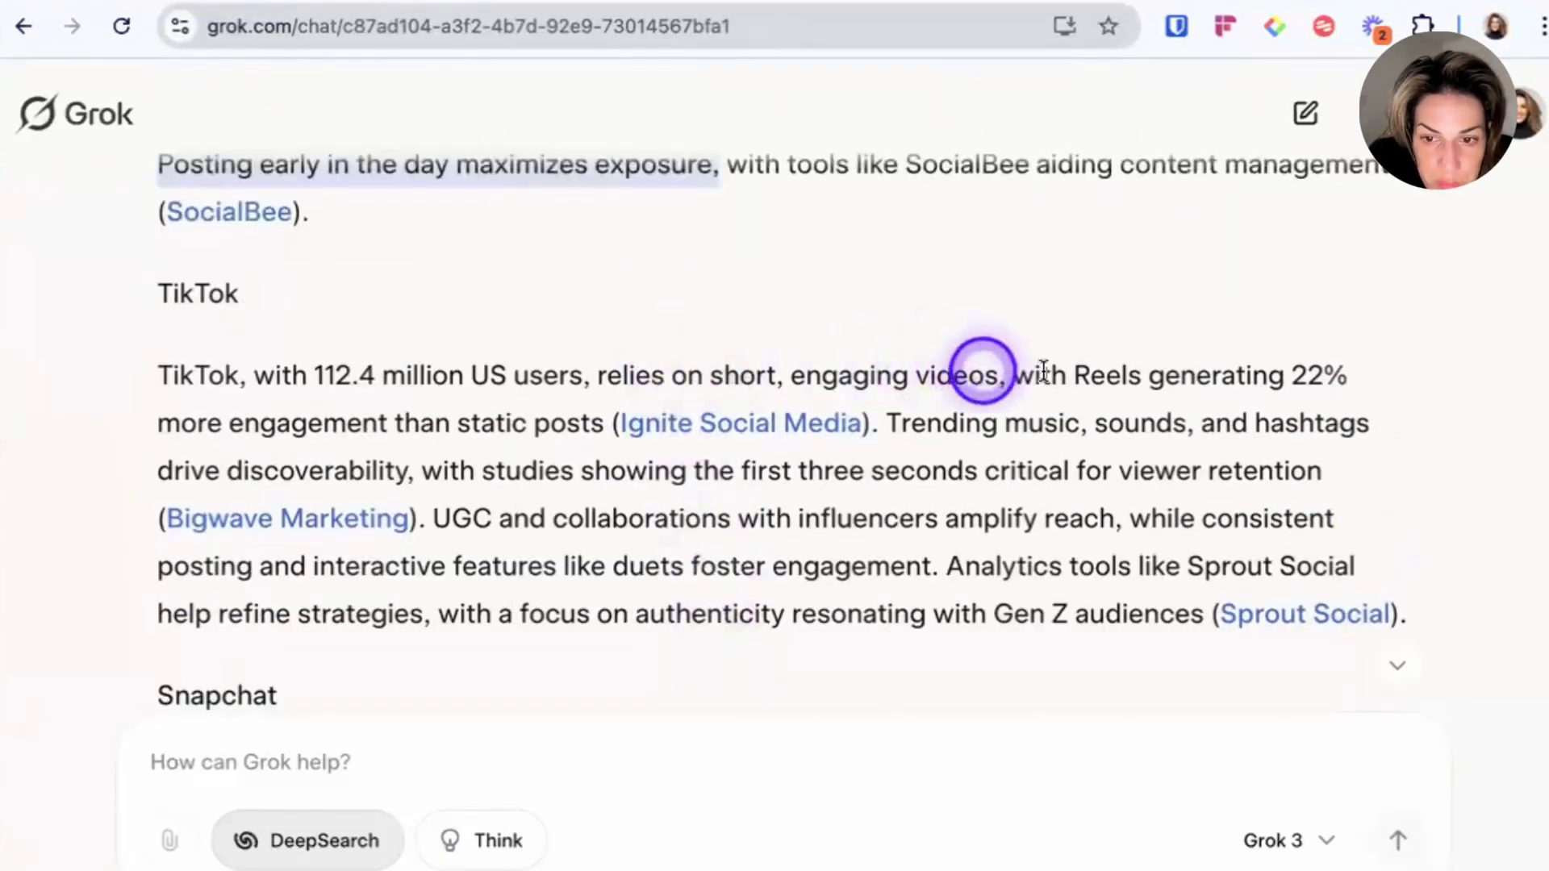
{"action": "left_click_drag", "start_coordinate": [1069, 375], "coordinate": [221, 355]}
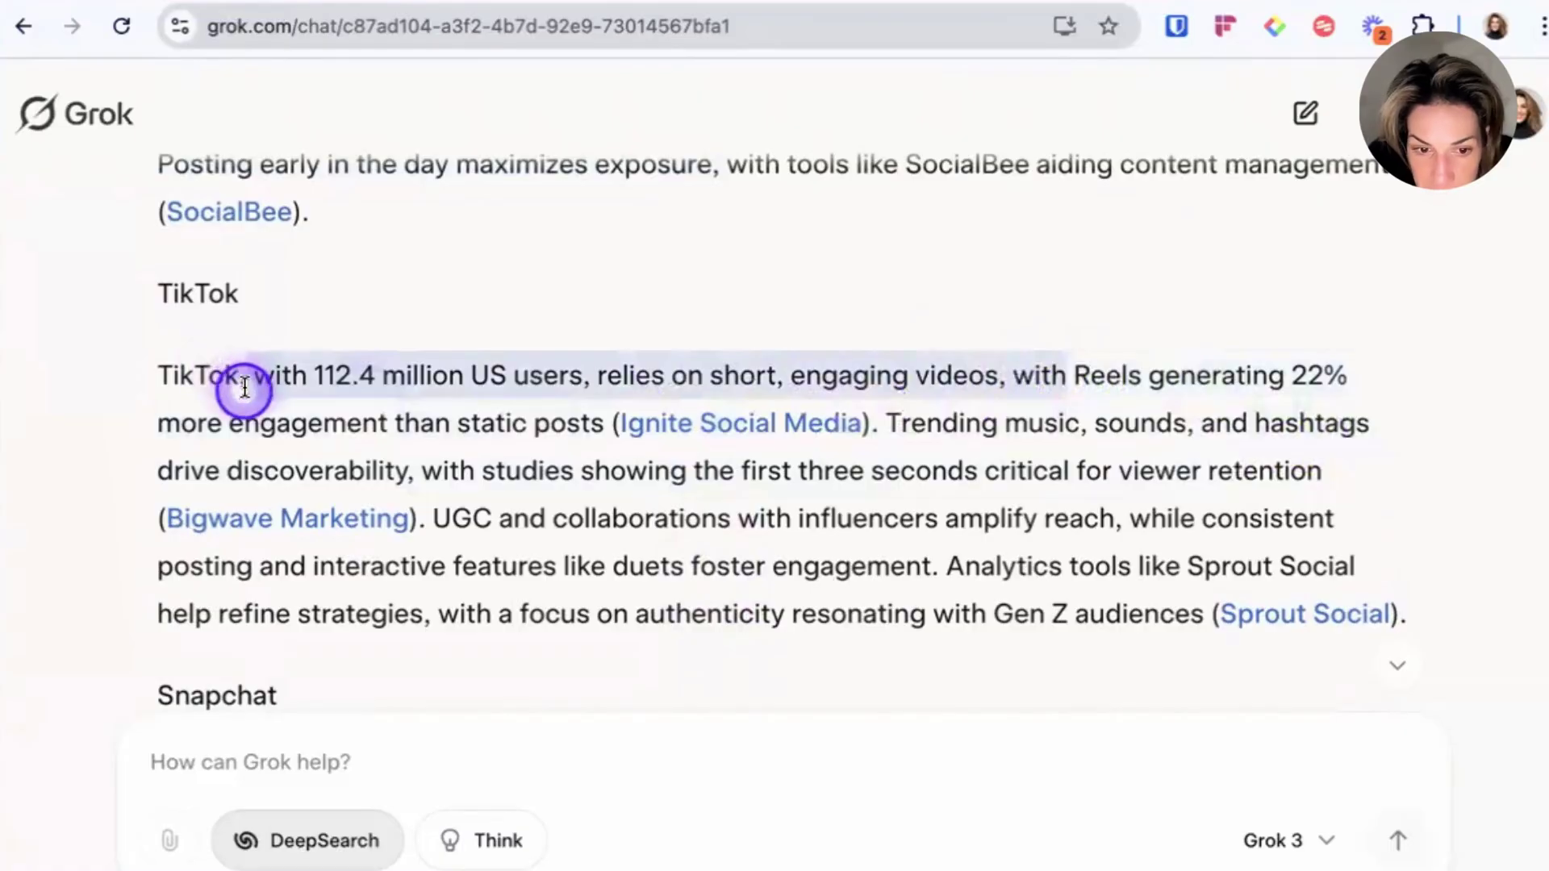
{"action": "left_click_drag", "start_coordinate": [436, 518], "coordinate": [611, 518]}
{"action": "scroll", "coordinate": [605, 549], "scroll_direction": "down", "scroll_amount": 2}
{"action": "left_click_drag", "start_coordinate": [593, 574], "coordinate": [1358, 508]}
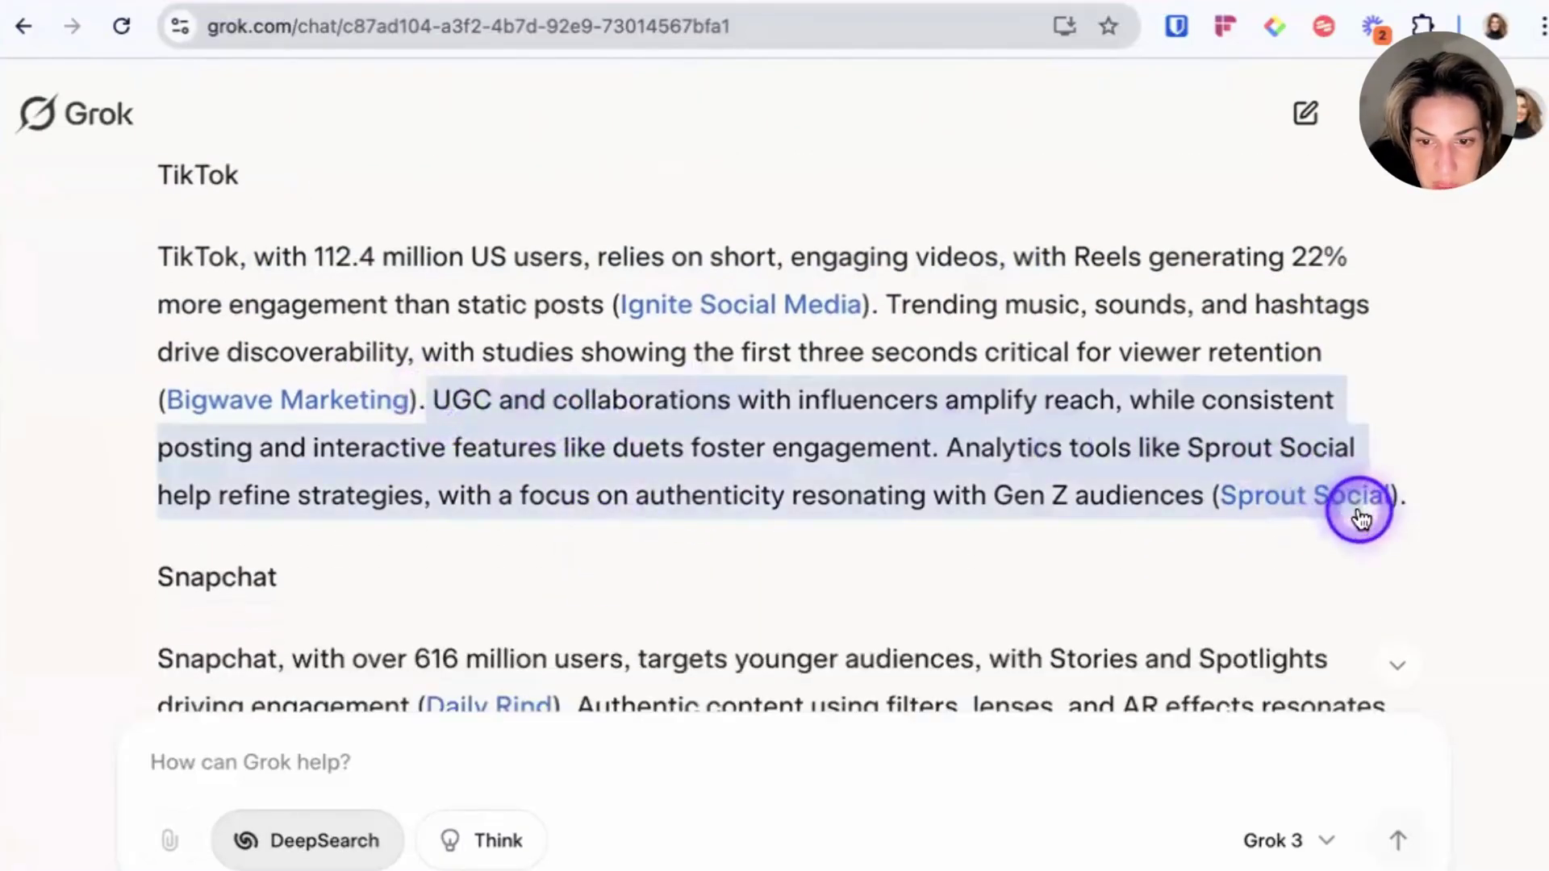
Read on through the rest of the report and highlight the phrase 'video content dominates'.
{"action": "scroll", "coordinate": [1358, 512], "scroll_direction": "down", "scroll_amount": 2}
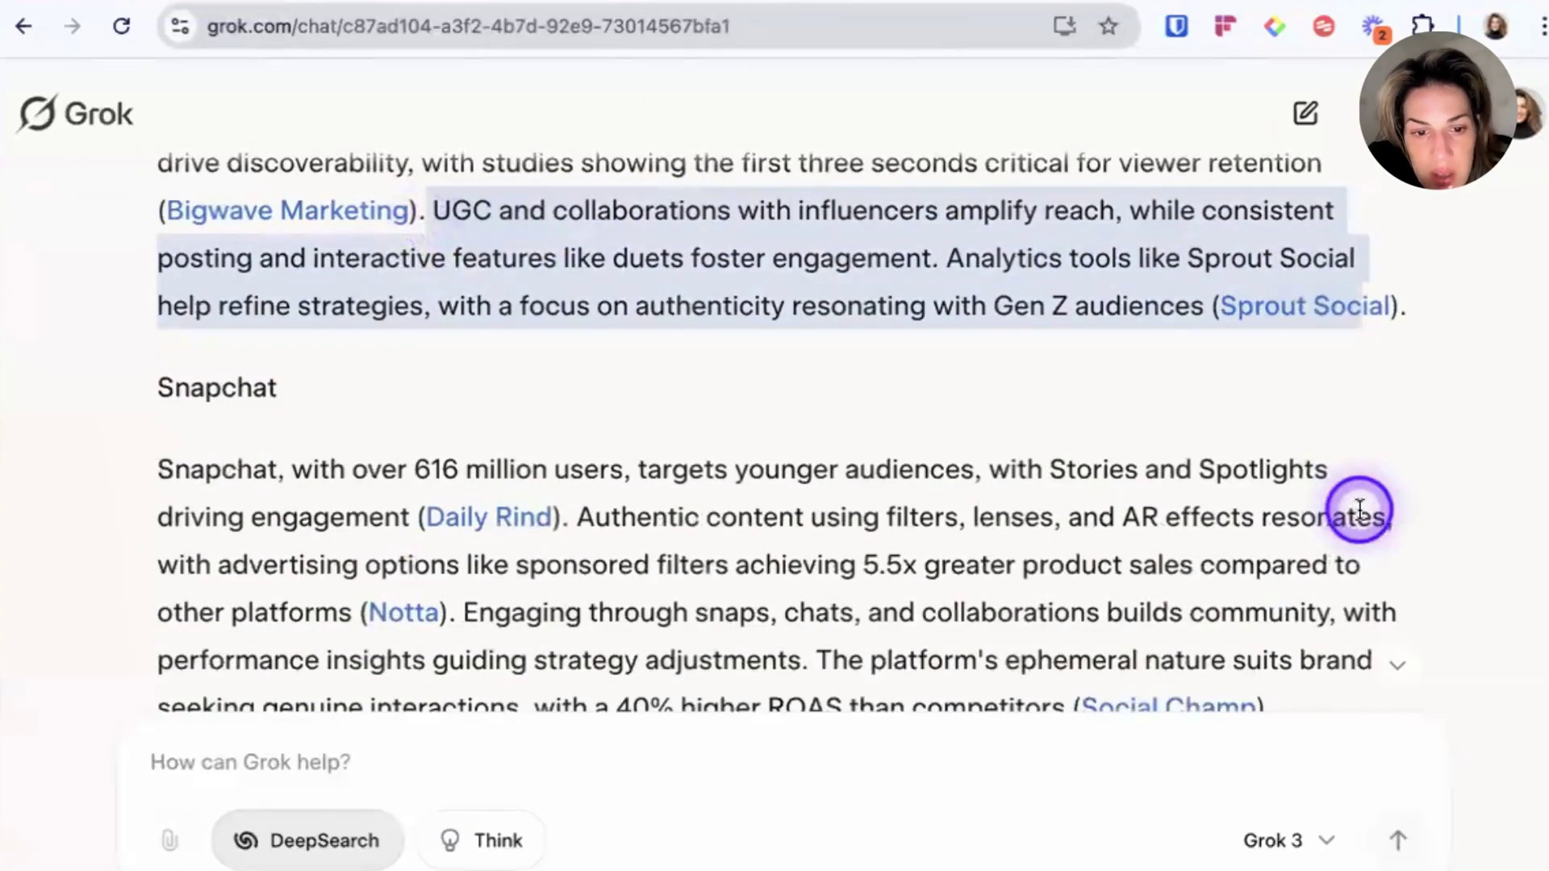
{"action": "scroll", "coordinate": [1361, 510], "scroll_direction": "down", "scroll_amount": 6}
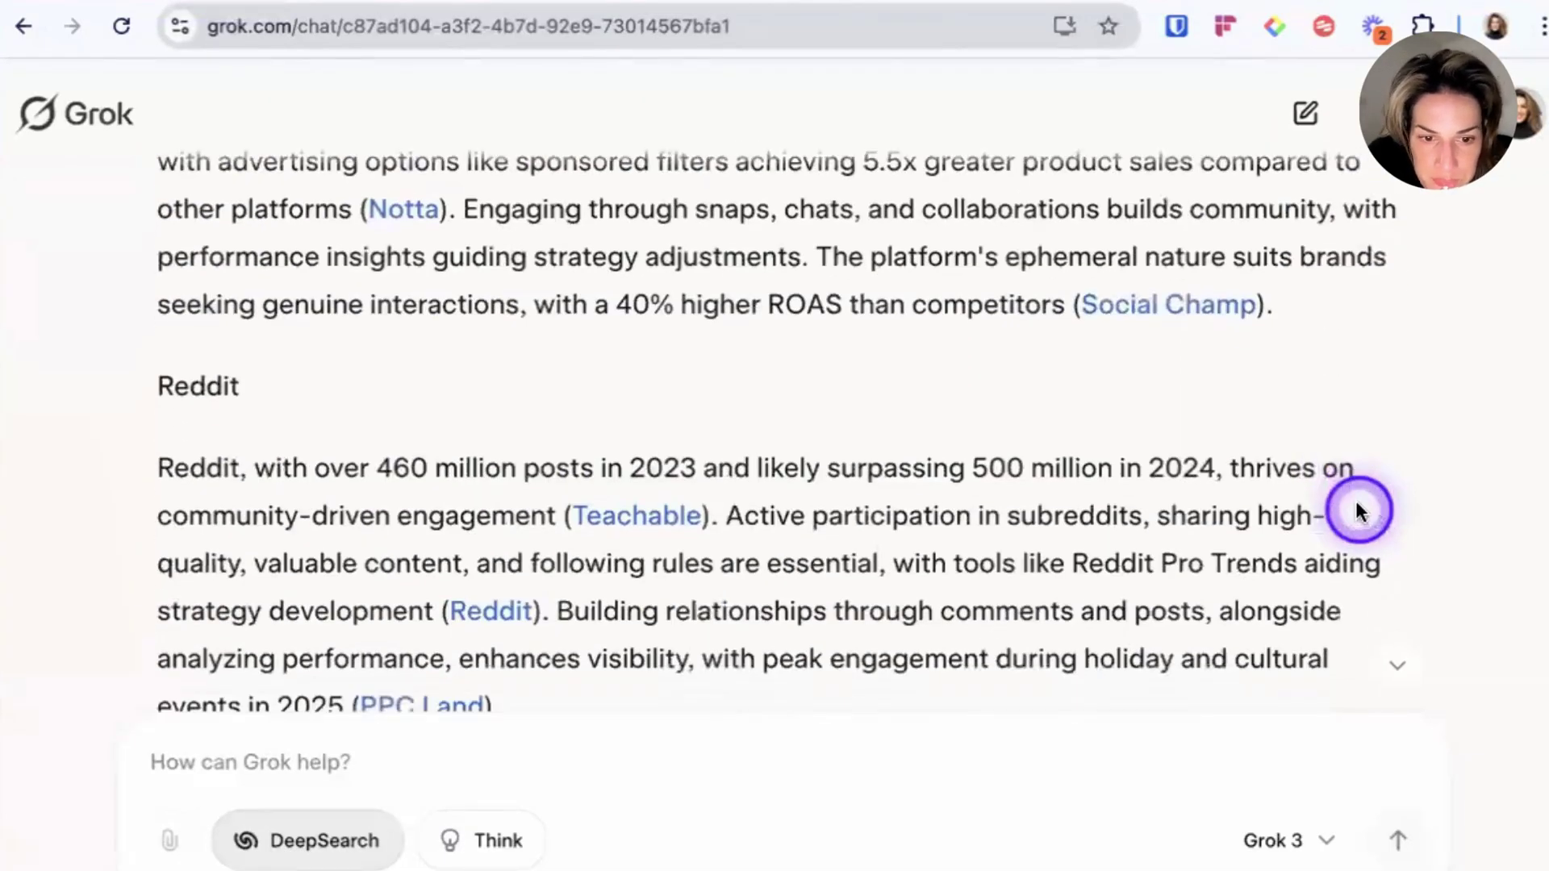
{"action": "scroll", "coordinate": [1357, 508], "scroll_direction": "down", "scroll_amount": 2}
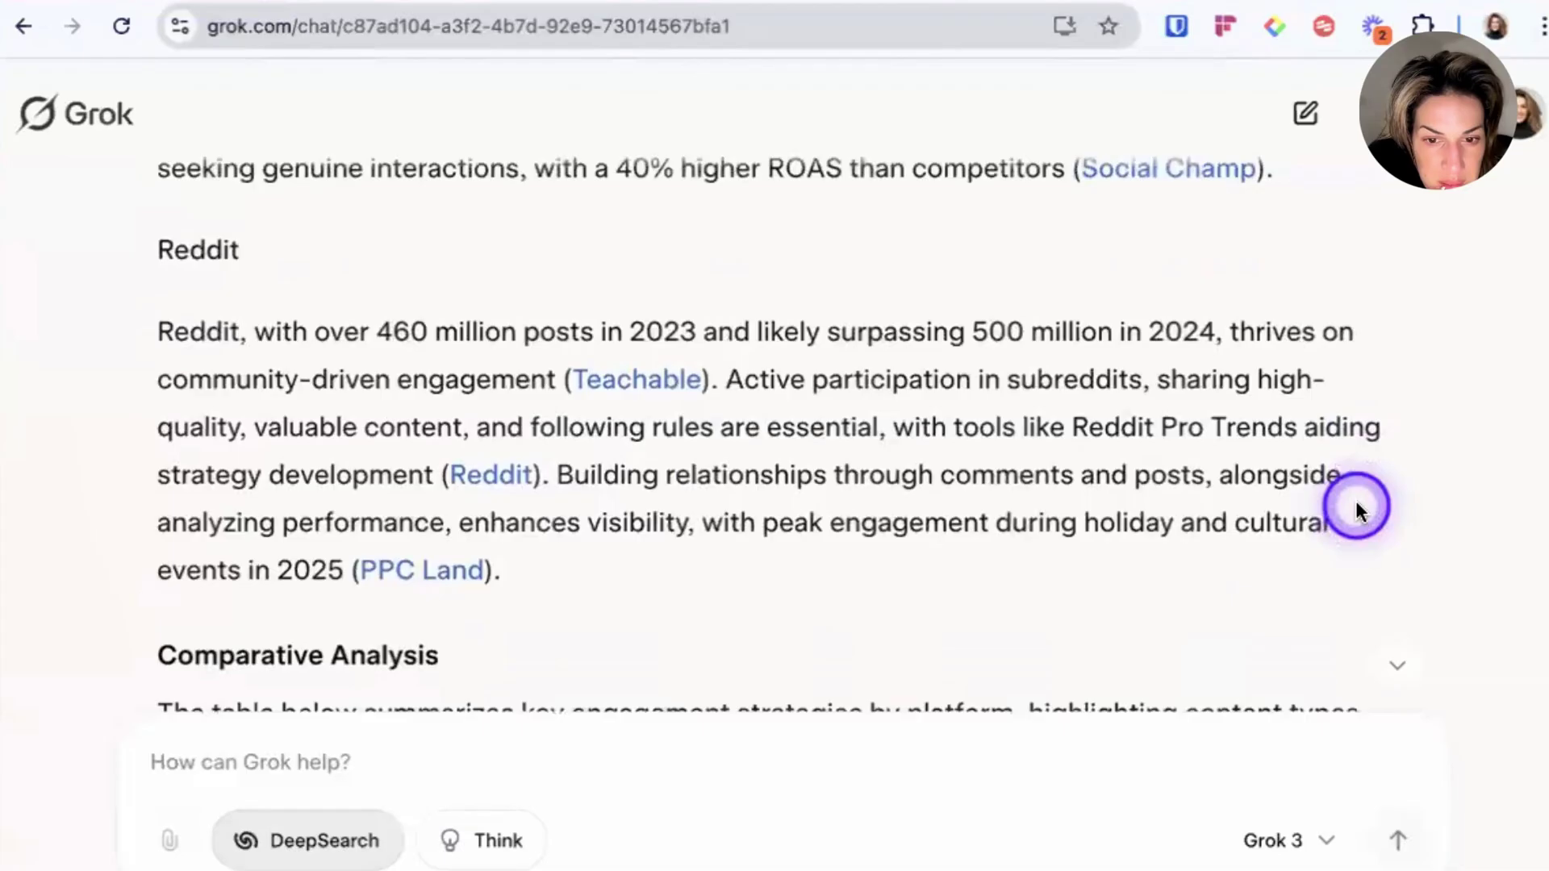
{"action": "scroll", "coordinate": [1356, 506], "scroll_direction": "down", "scroll_amount": 2}
{"action": "scroll", "coordinate": [1356, 507], "scroll_direction": "up", "scroll_amount": 2}
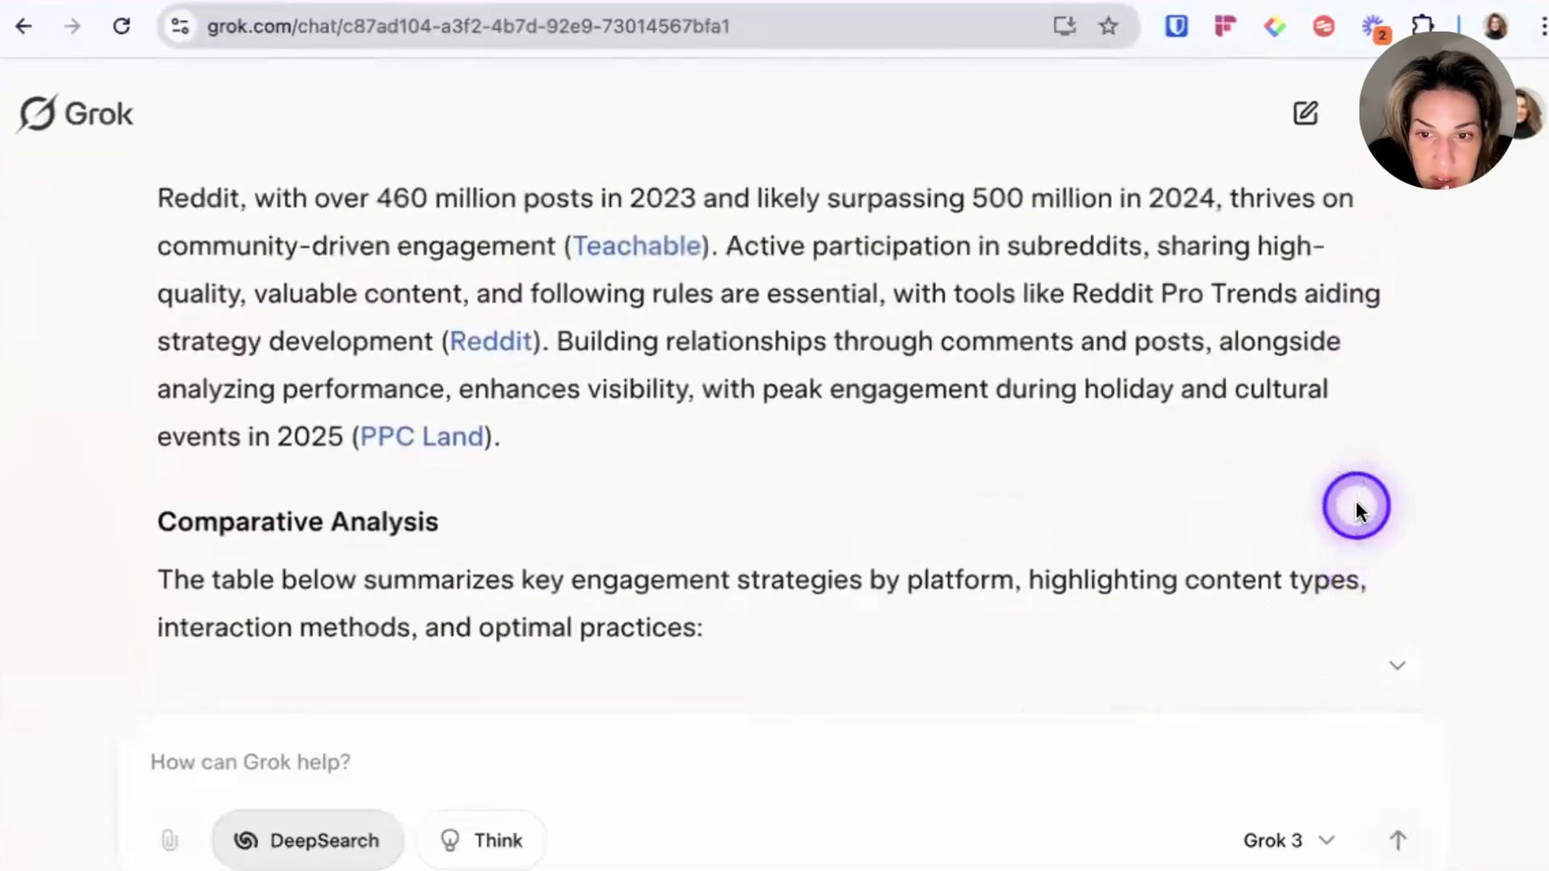
{"action": "scroll", "coordinate": [1355, 507], "scroll_direction": "down", "scroll_amount": 2}
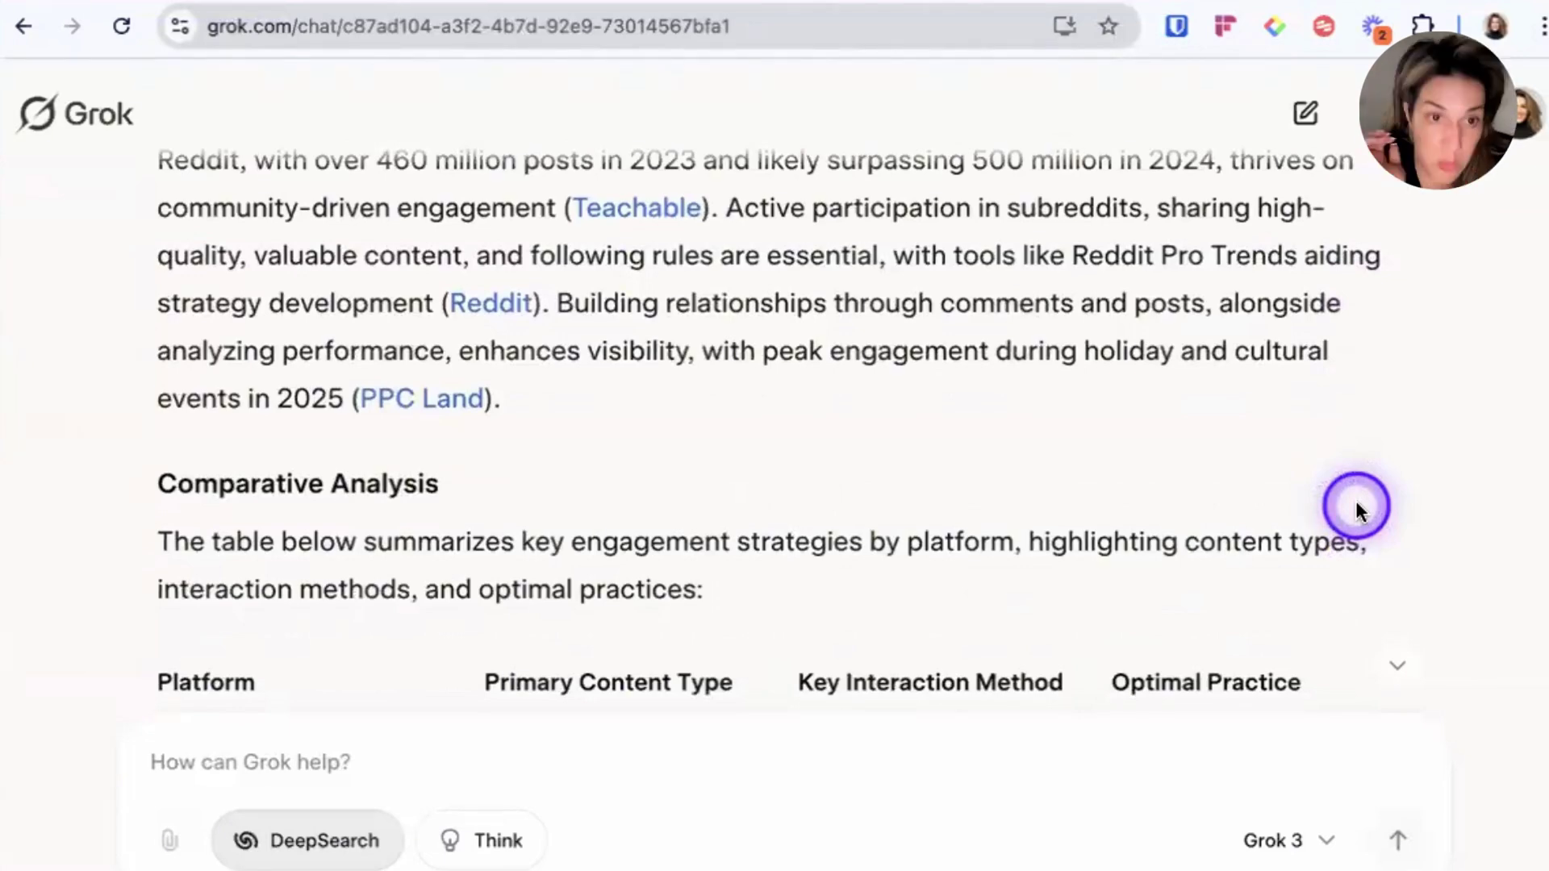
{"action": "scroll", "coordinate": [908, 496], "scroll_direction": "down", "scroll_amount": 10}
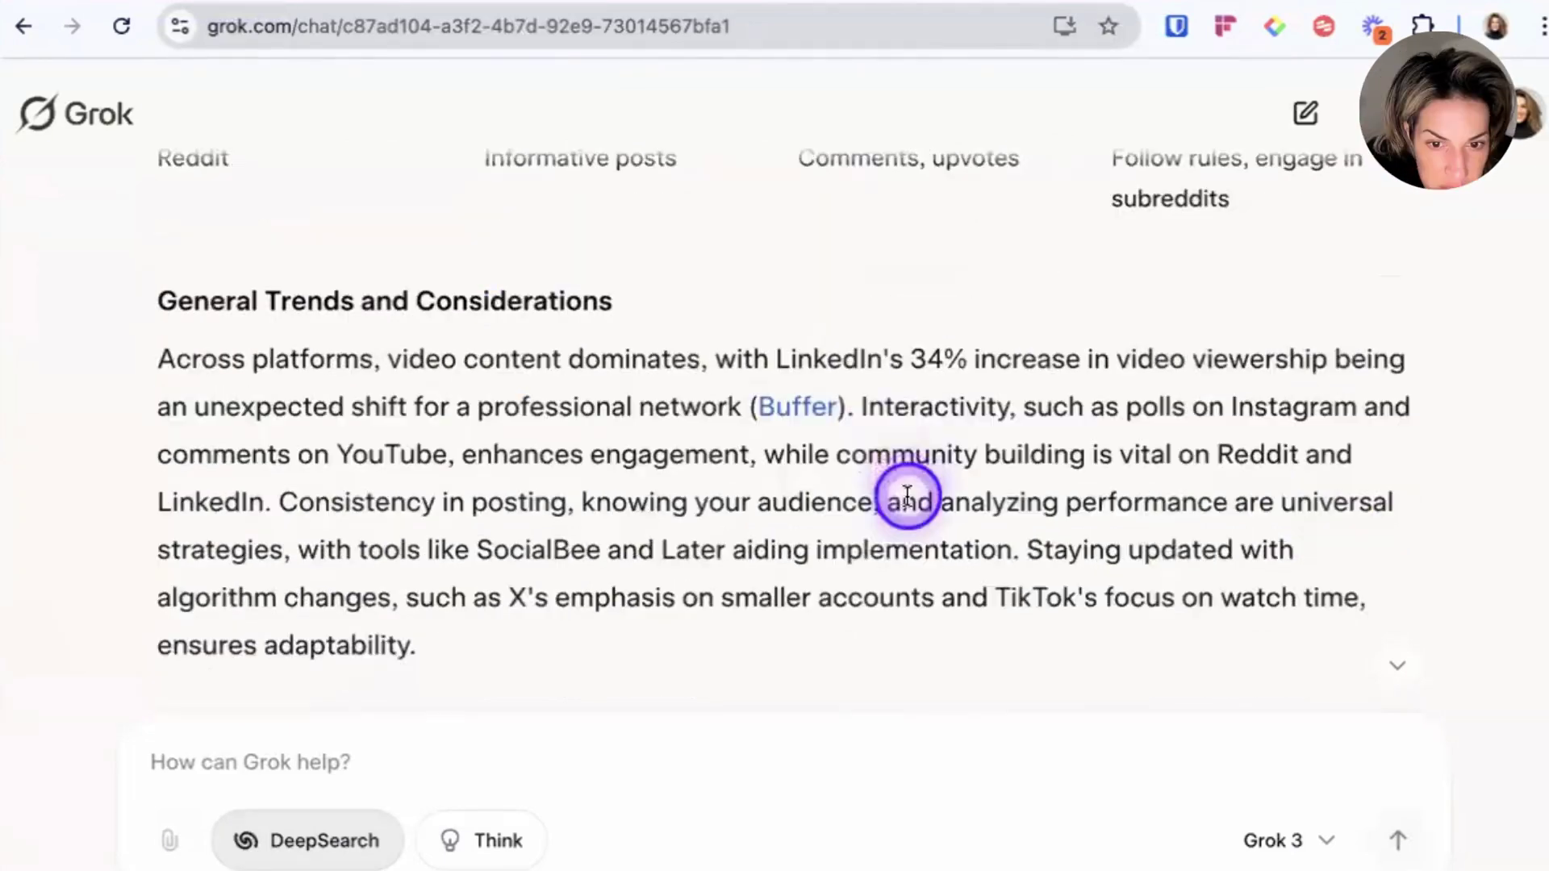
{"action": "scroll", "coordinate": [907, 484], "scroll_direction": "down", "scroll_amount": 4}
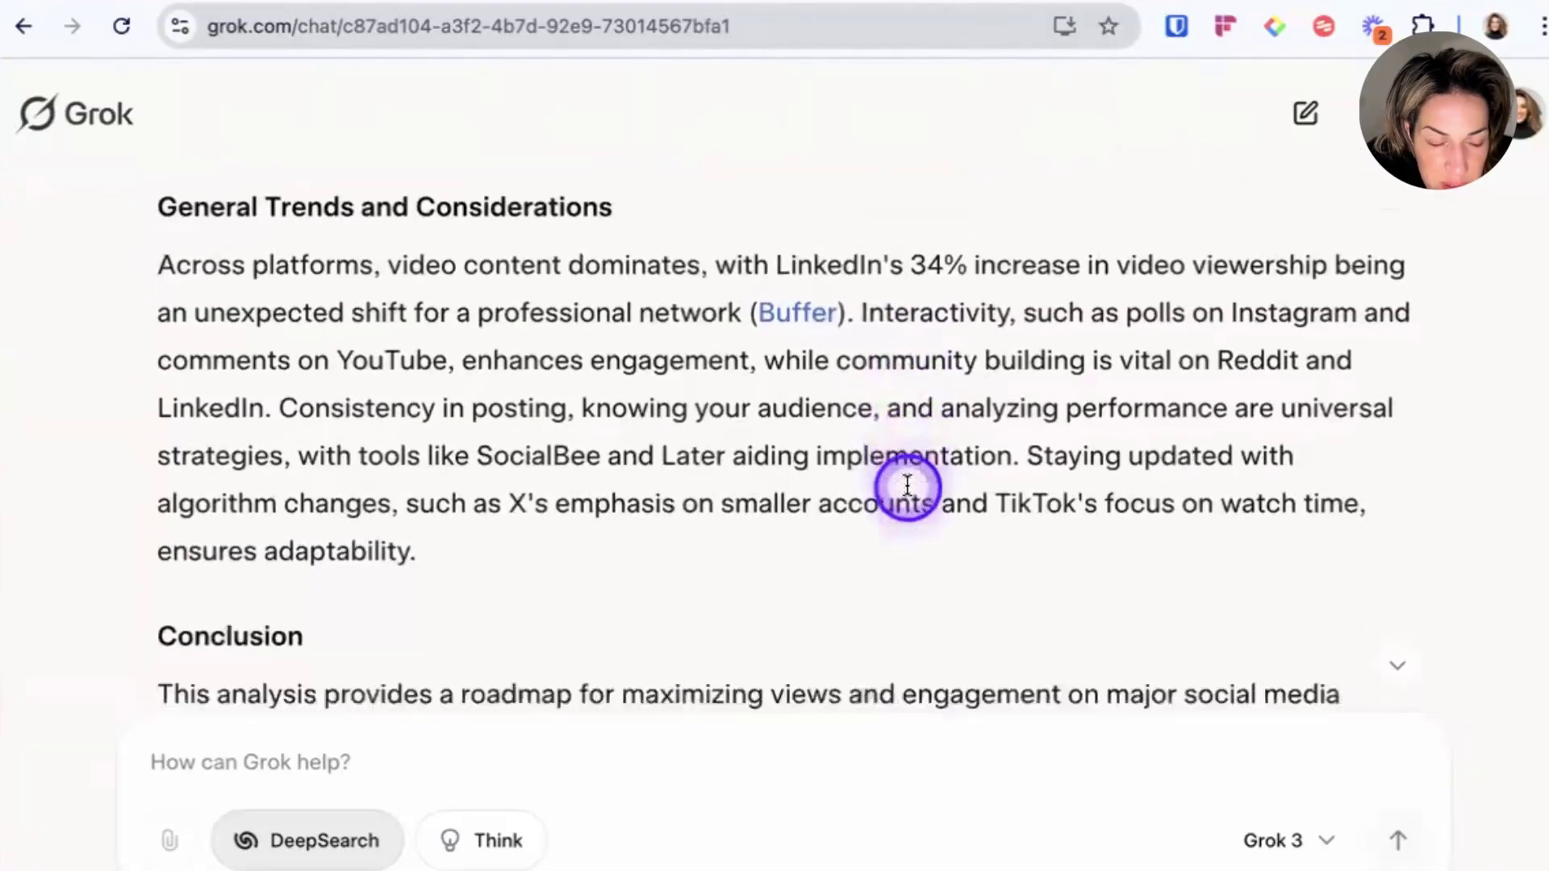
{"action": "scroll", "coordinate": [908, 484], "scroll_direction": "up", "scroll_amount": 6}
{"action": "left_click_drag", "start_coordinate": [388, 506], "coordinate": [700, 506]}
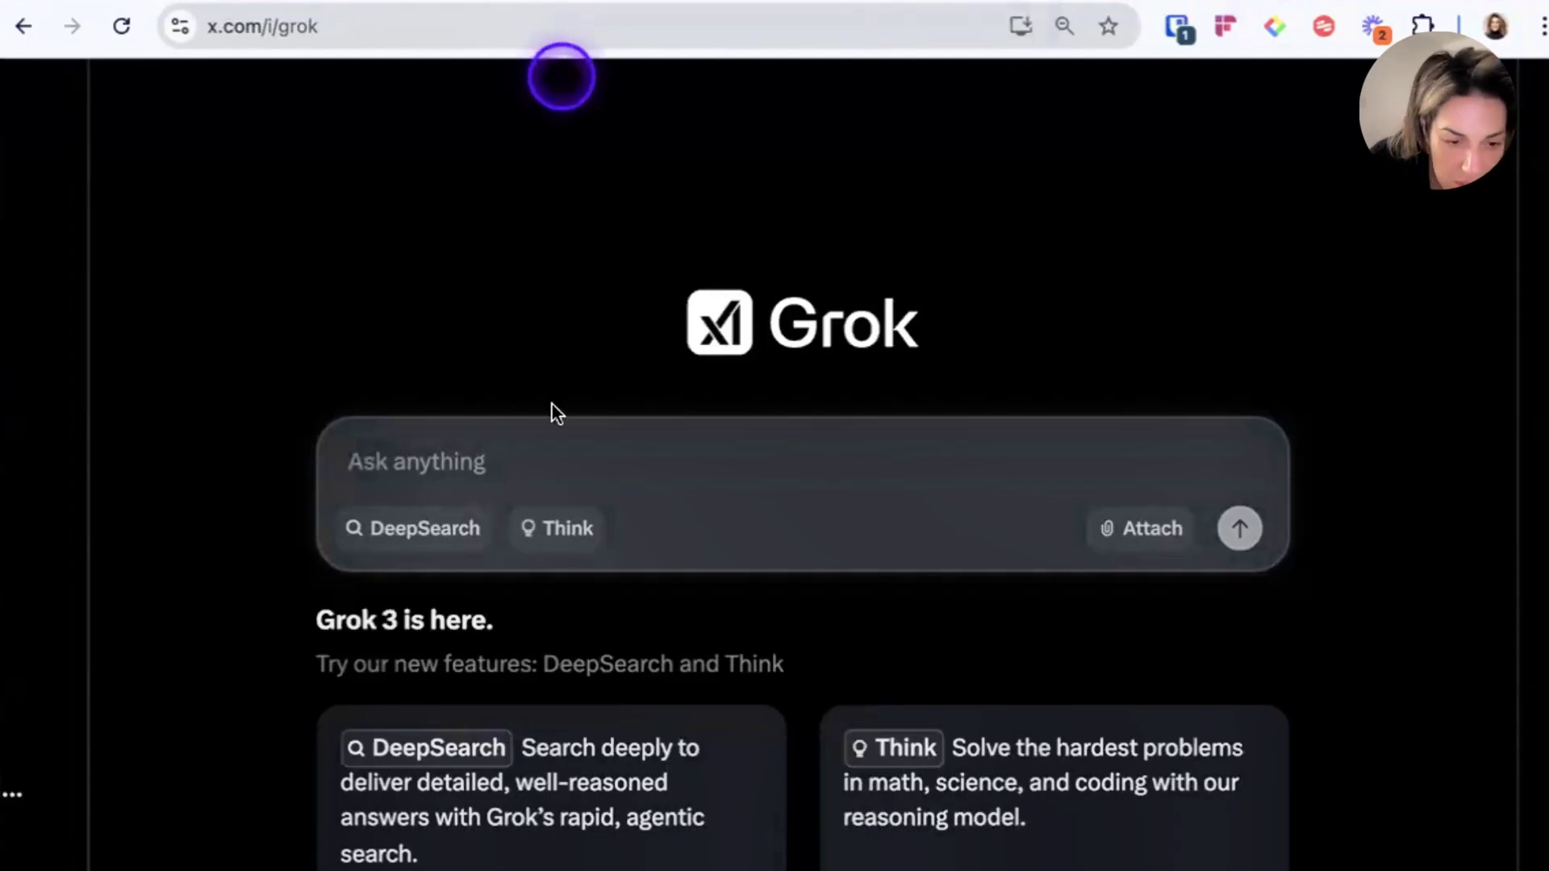
Enable DeepSearch in X's Grok, paste the social media strategy prompt, and send it.
{"action": "left_click", "coordinate": [398, 534]}
{"action": "left_click", "coordinate": [836, 455]}
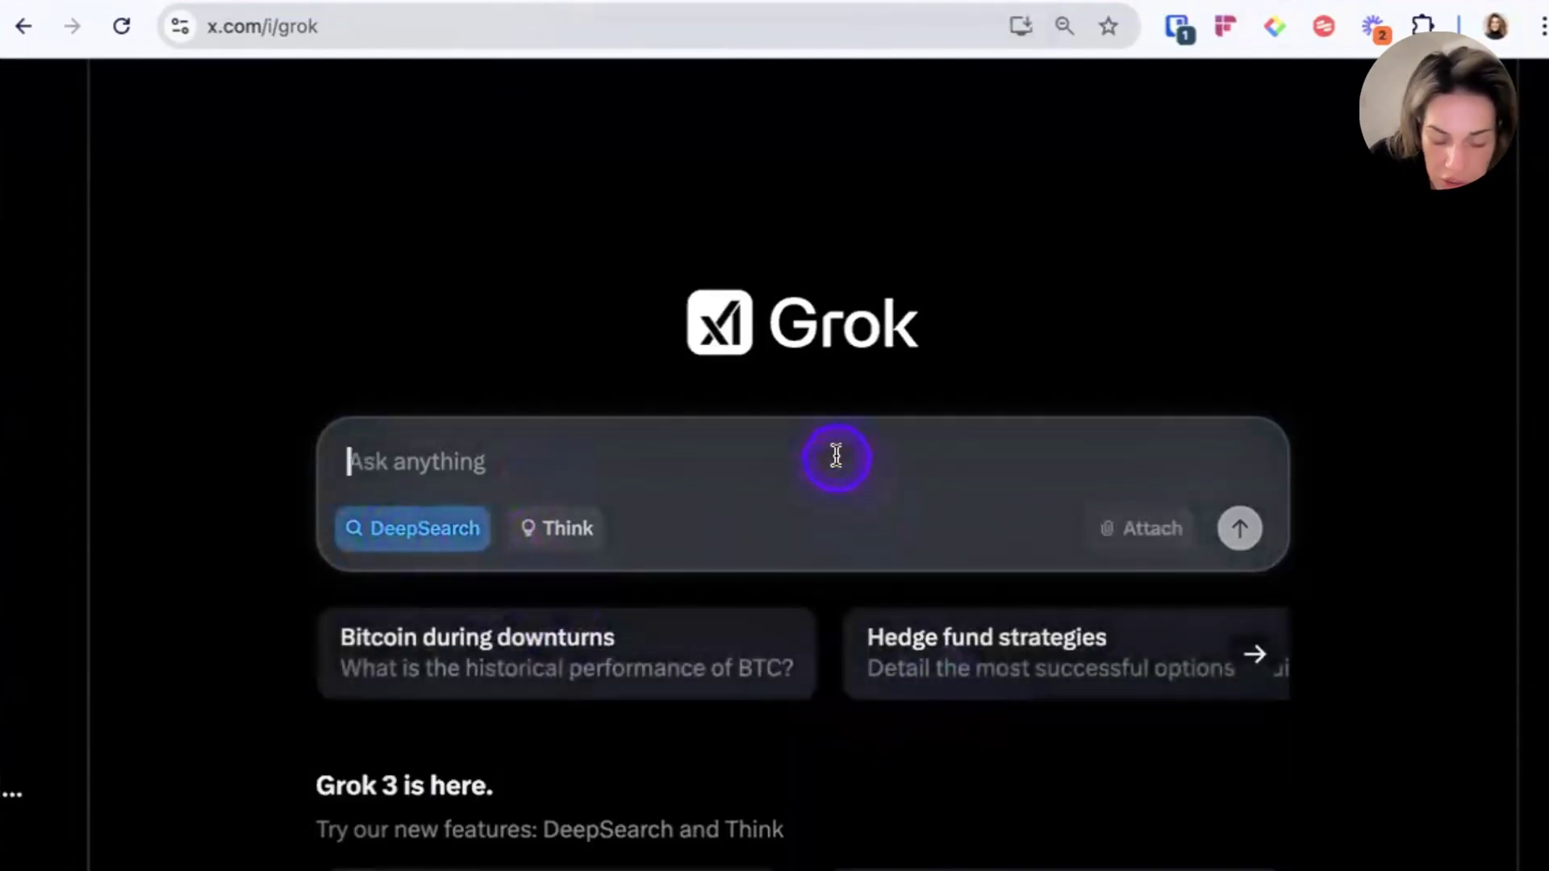
{"action": "type", "text": "Provide me with a detailed analysis of what is working best on each of the major social media platforms in 2025. to get the most views and engagement."}
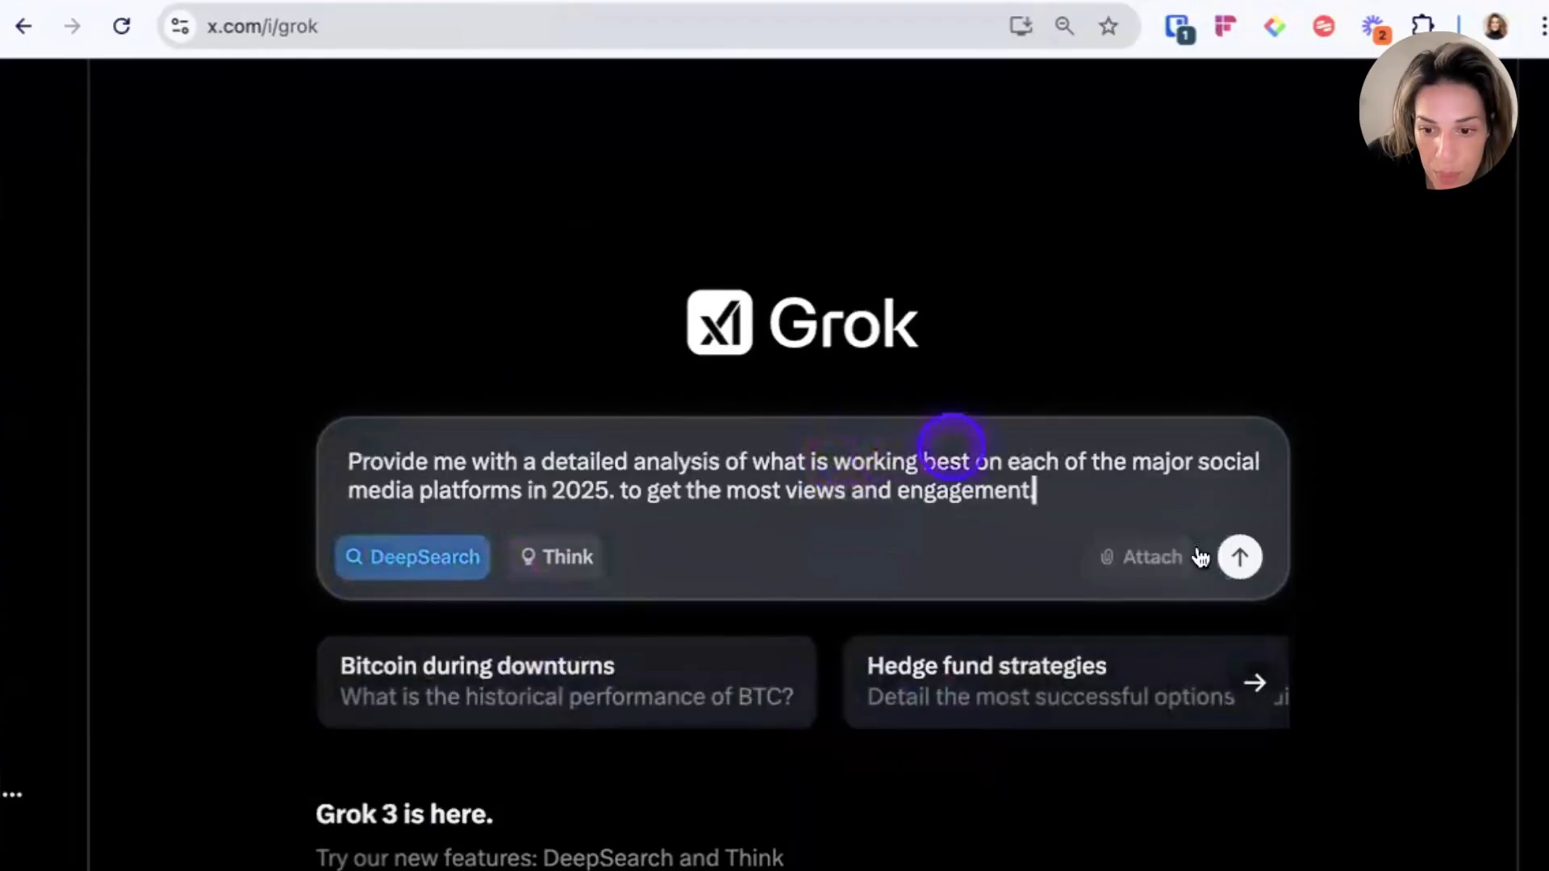
{"action": "left_click", "coordinate": [1236, 560]}
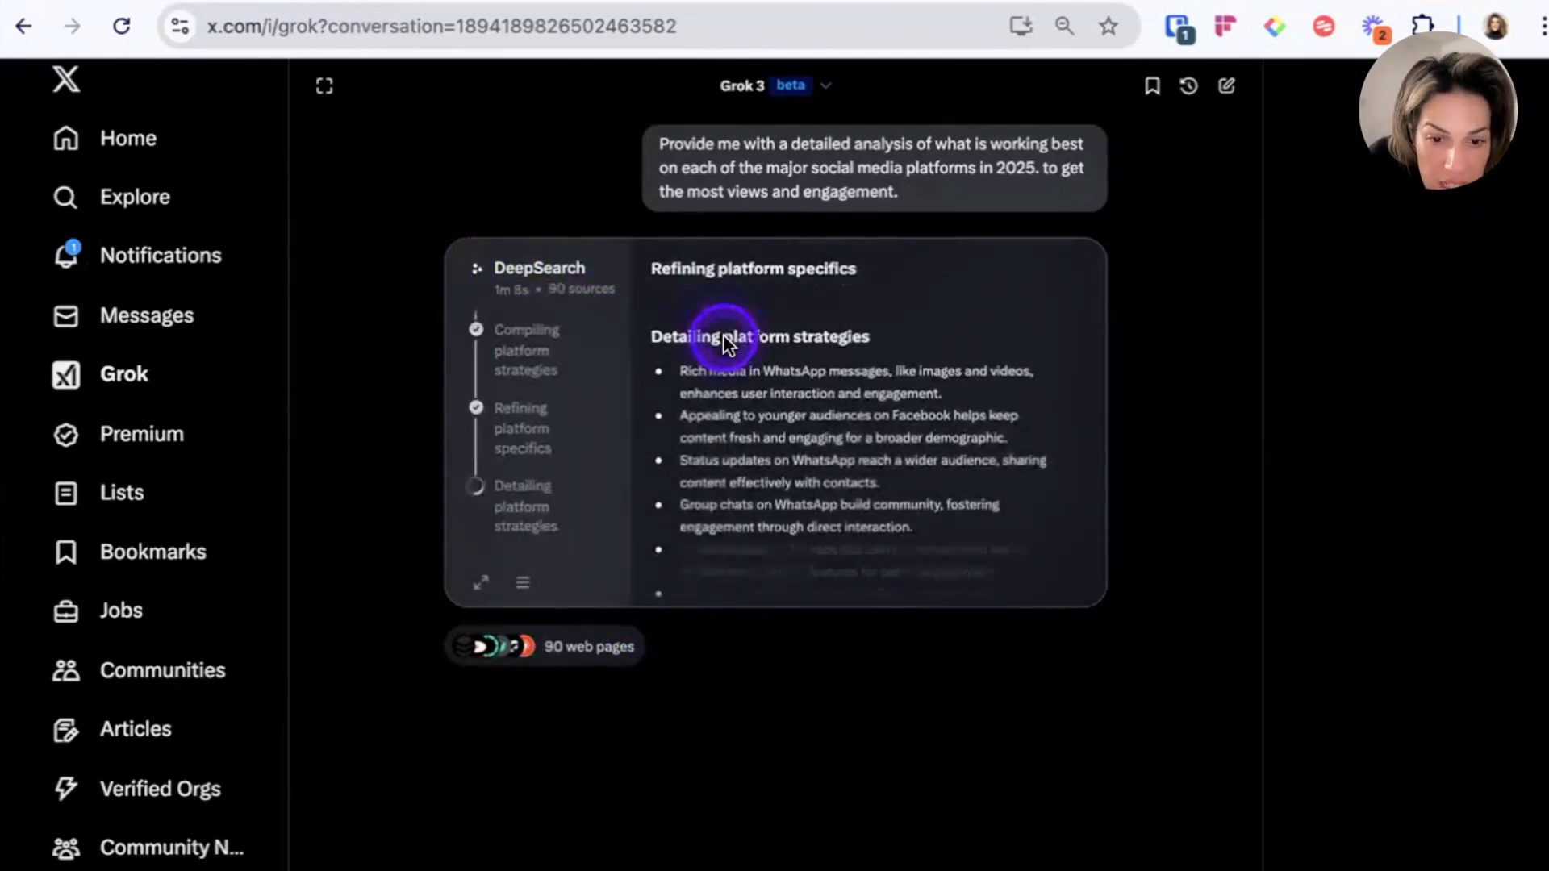
Scroll the grok.com report to Key Points and highlight the bullet about polls and Stories.
{"action": "scroll", "coordinate": [726, 398], "scroll_direction": "down", "scroll_amount": 3}
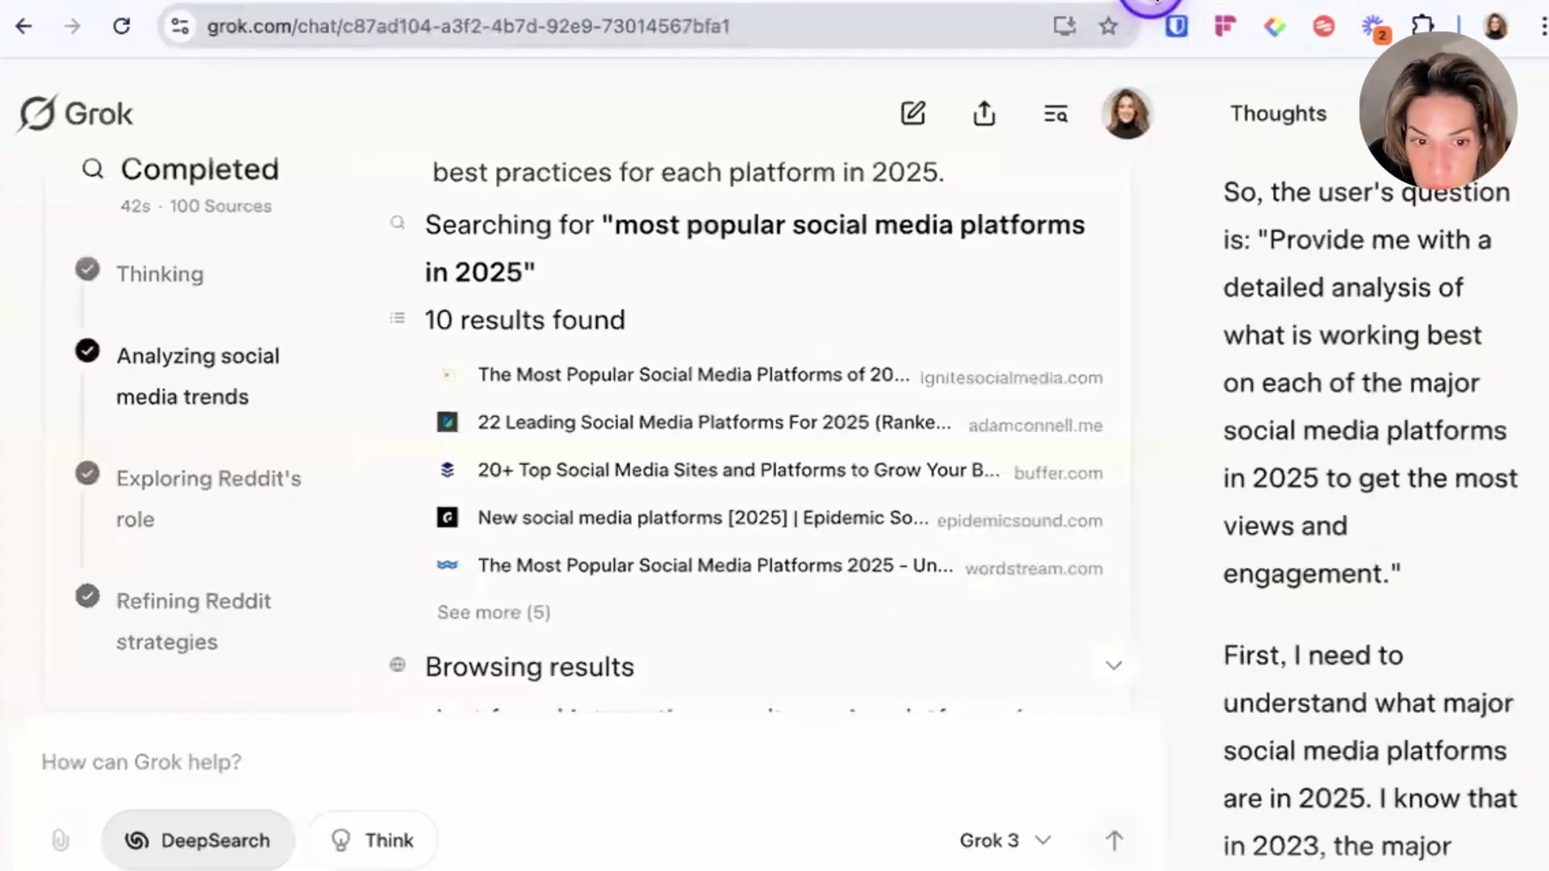
{"action": "scroll", "coordinate": [183, 422], "scroll_direction": "down", "scroll_amount": 5}
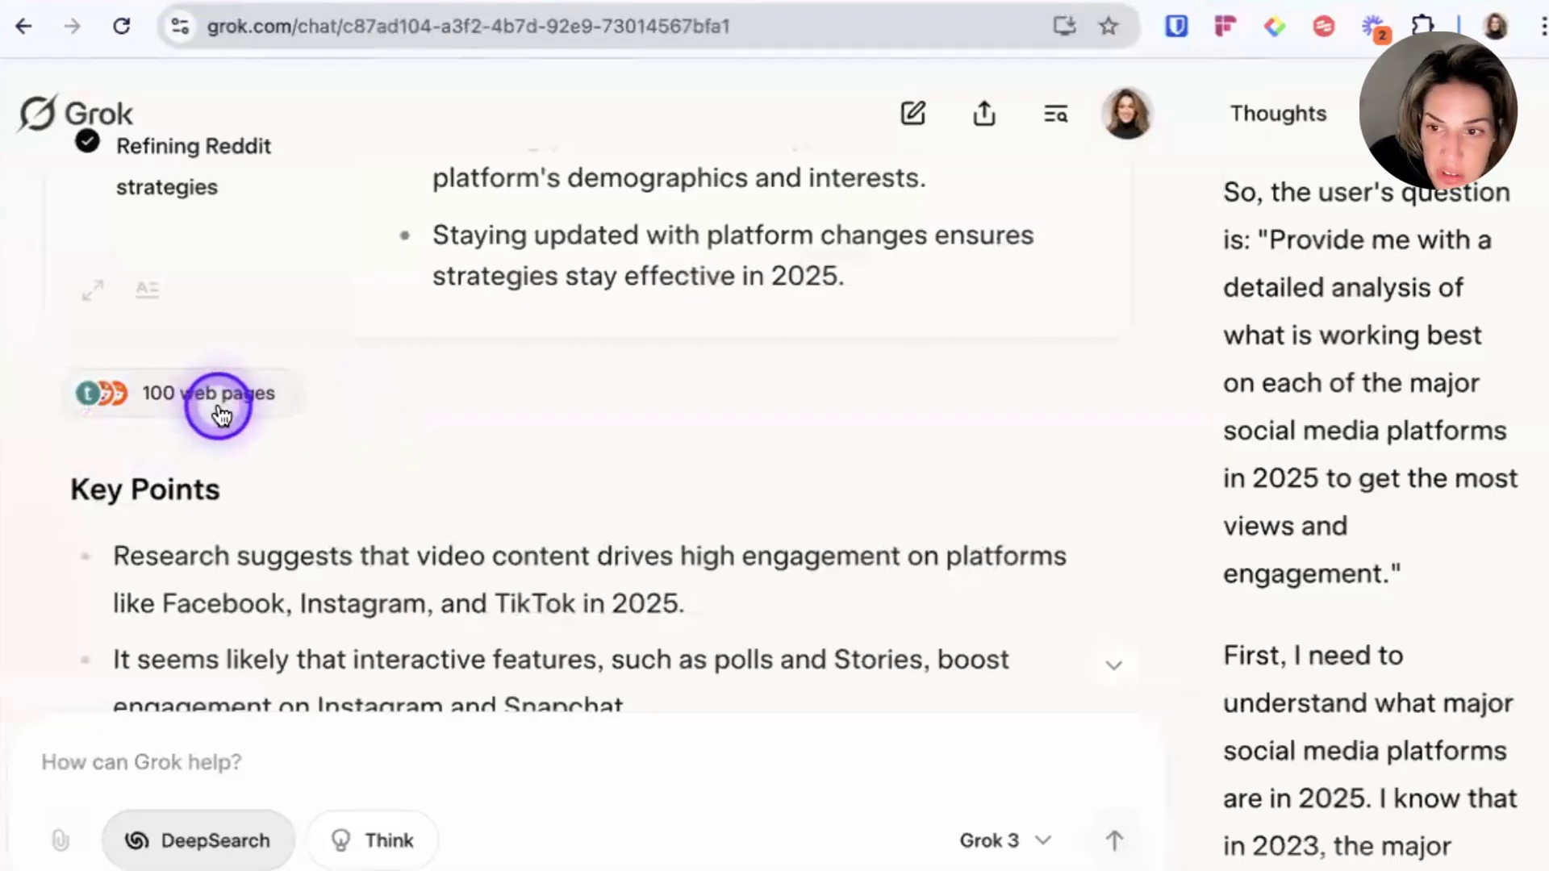
{"action": "scroll", "coordinate": [274, 560], "scroll_direction": "down", "scroll_amount": 3}
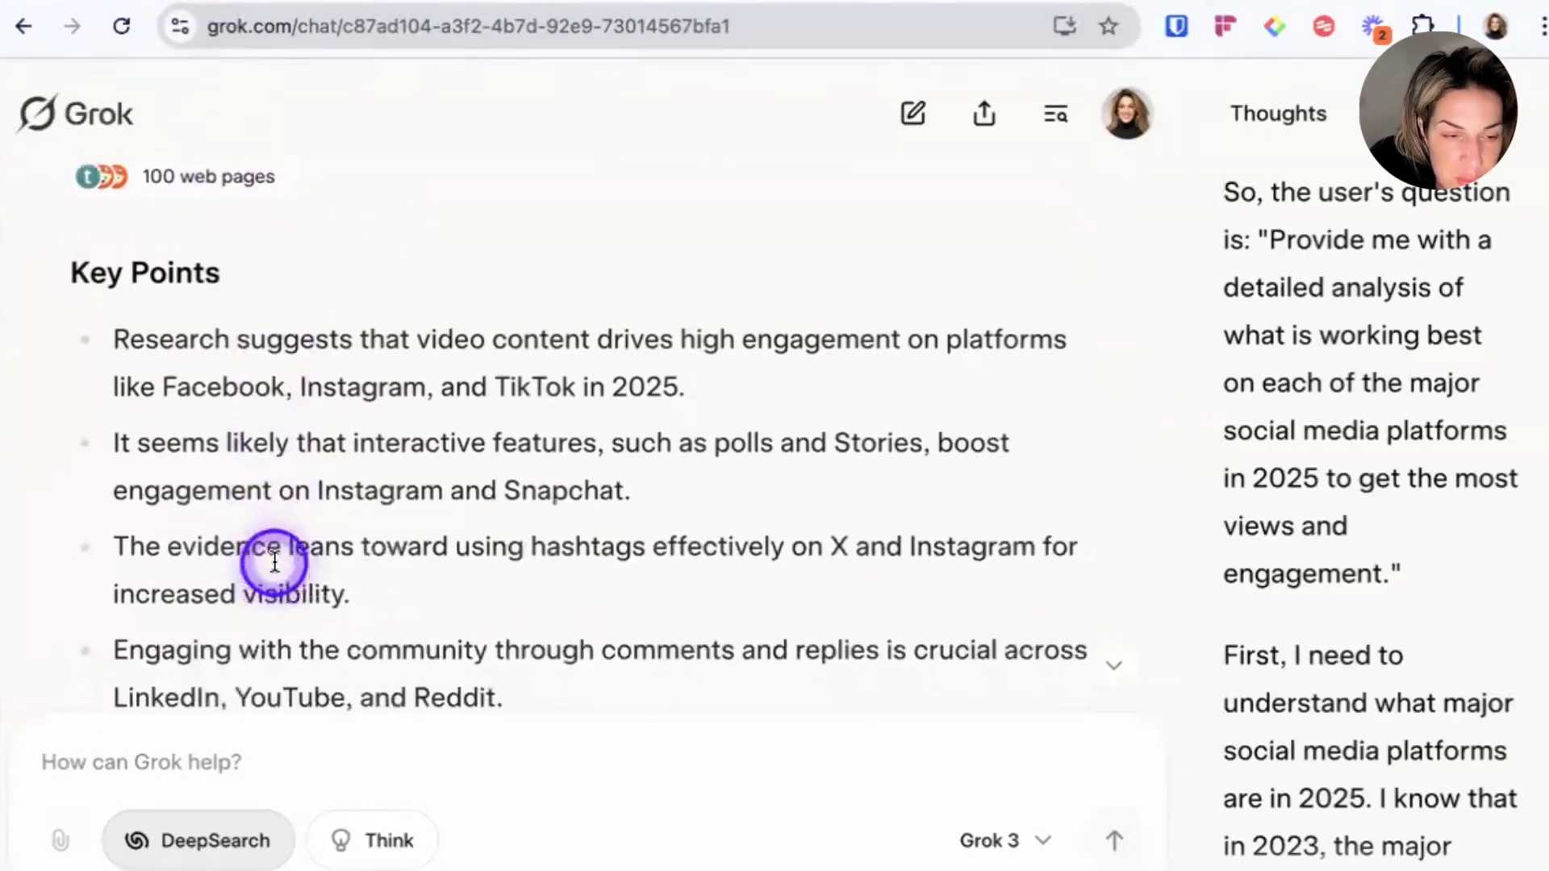
{"action": "scroll", "coordinate": [274, 561], "scroll_direction": "up", "scroll_amount": 2}
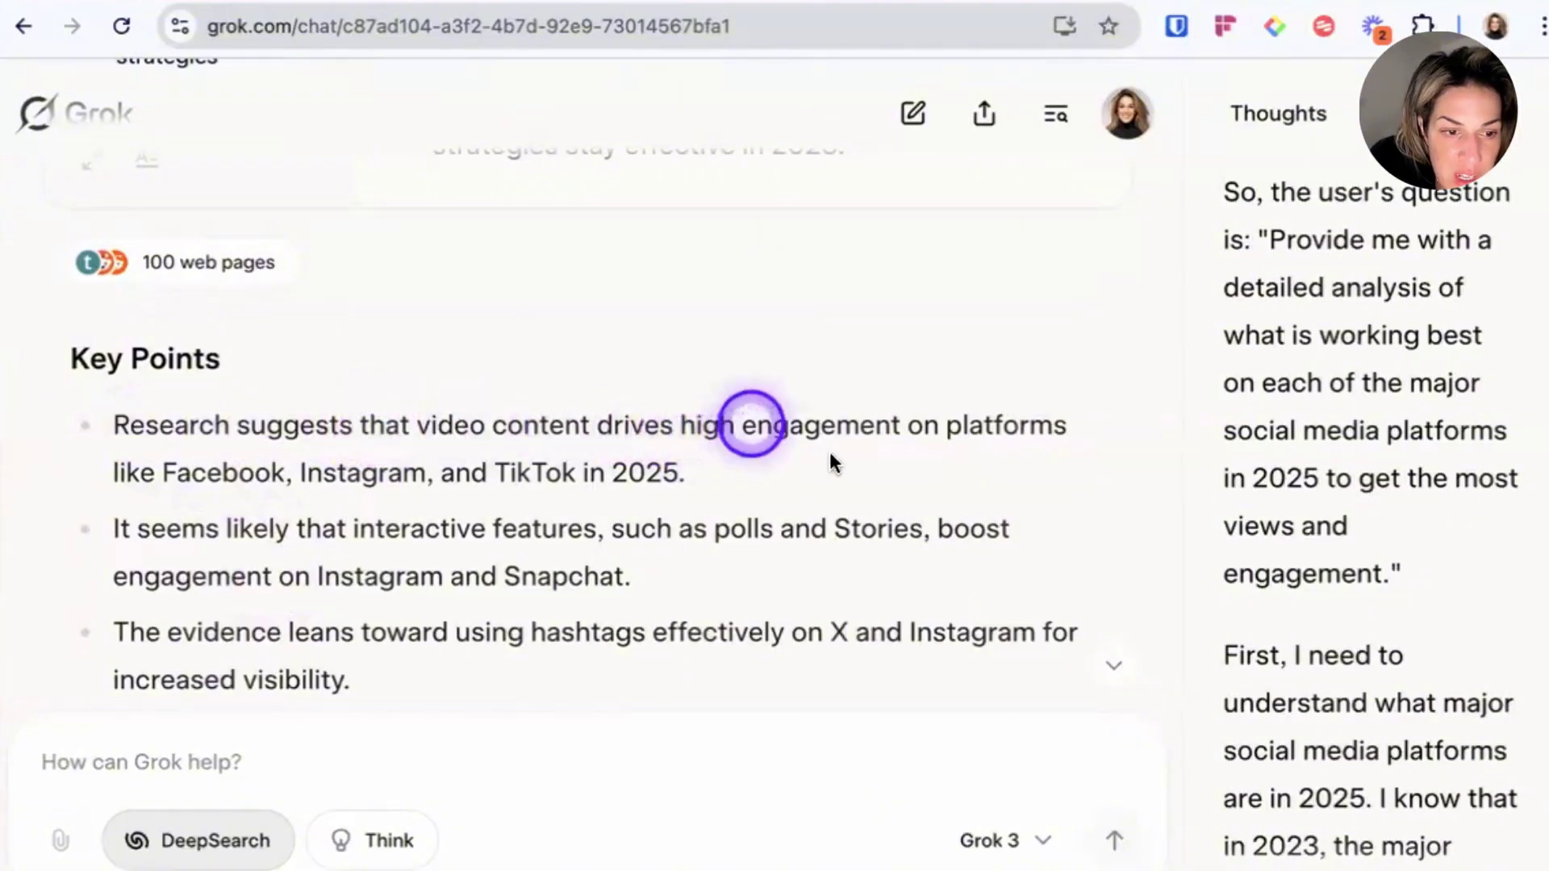
{"action": "scroll", "coordinate": [829, 458], "scroll_direction": "down", "scroll_amount": 2}
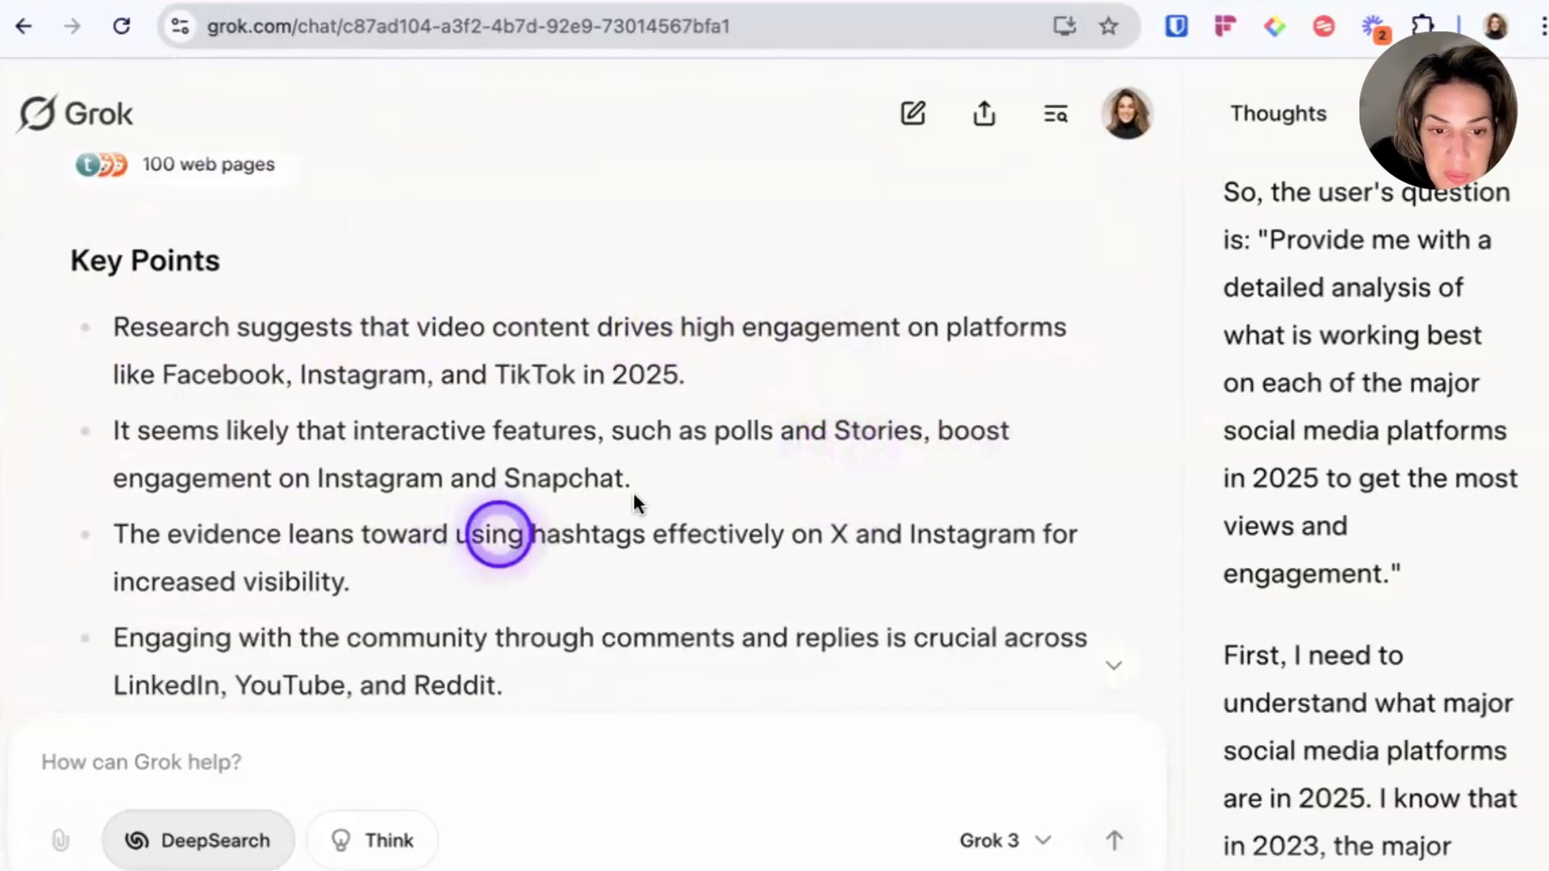
{"action": "left_click_drag", "start_coordinate": [693, 474], "coordinate": [98, 440]}
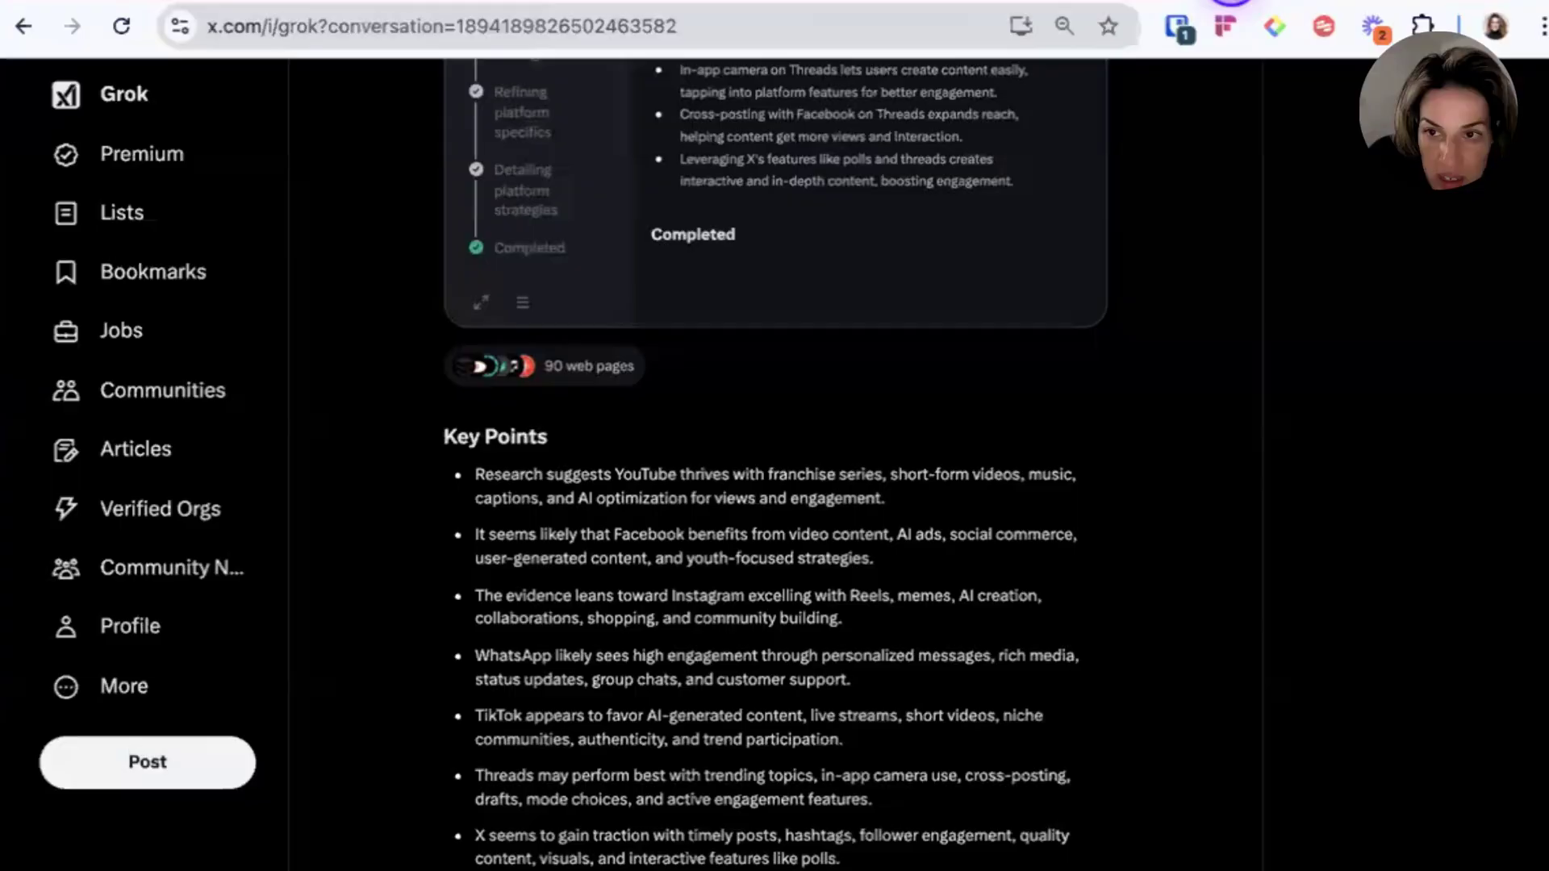
{"action": "scroll", "coordinate": [1054, 581], "scroll_direction": "down", "scroll_amount": 3}
{"action": "scroll", "coordinate": [803, 267], "scroll_direction": "up", "scroll_amount": 3, "text": "ctrl"}
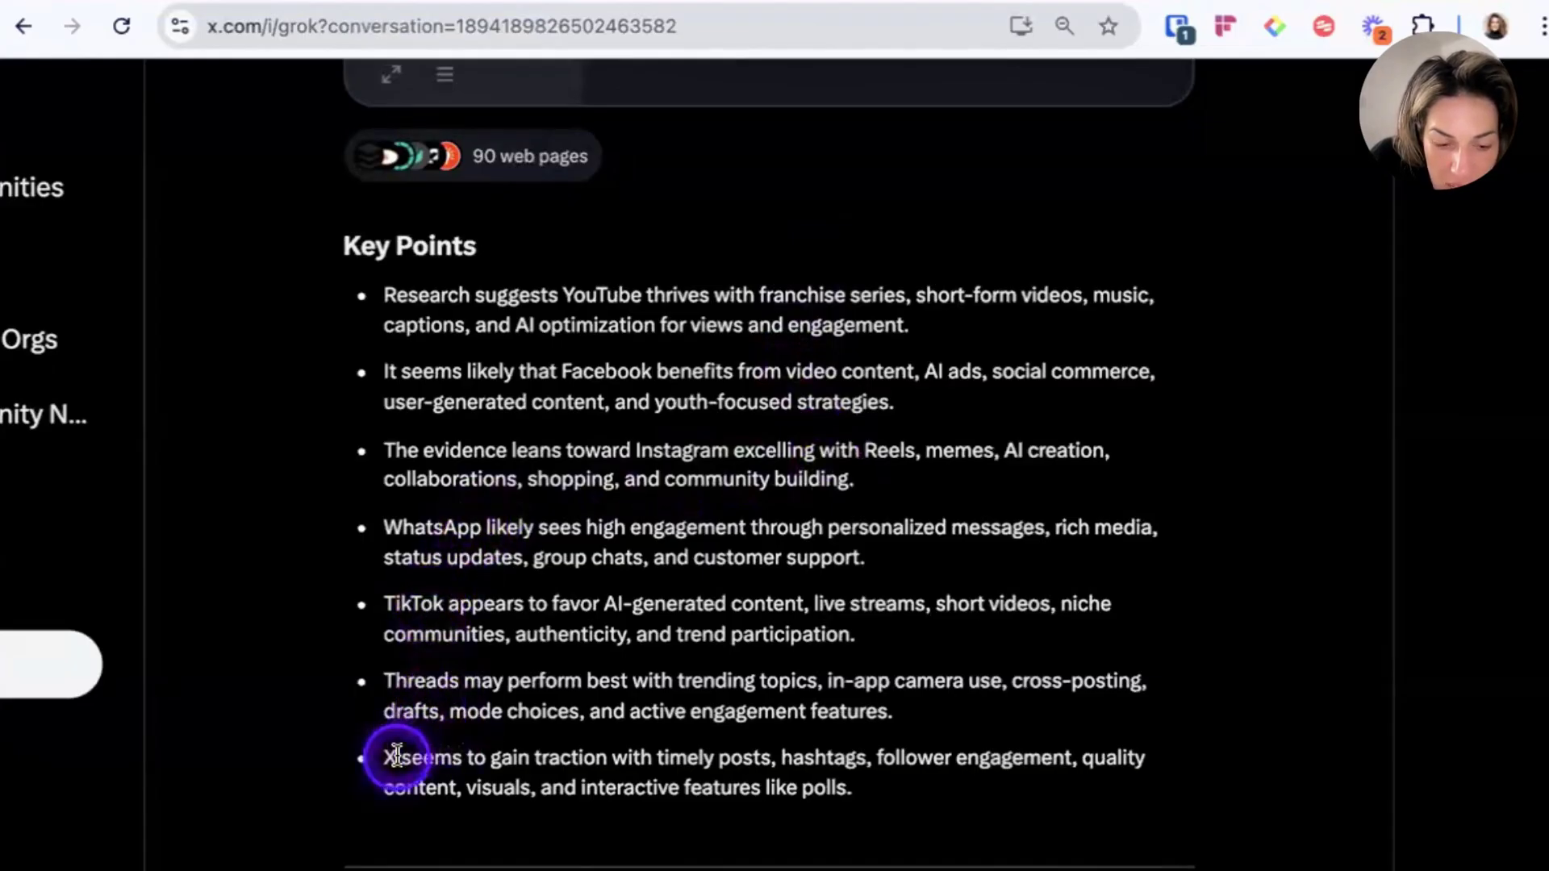
{"action": "scroll", "coordinate": [390, 758], "scroll_direction": "down", "scroll_amount": 5}
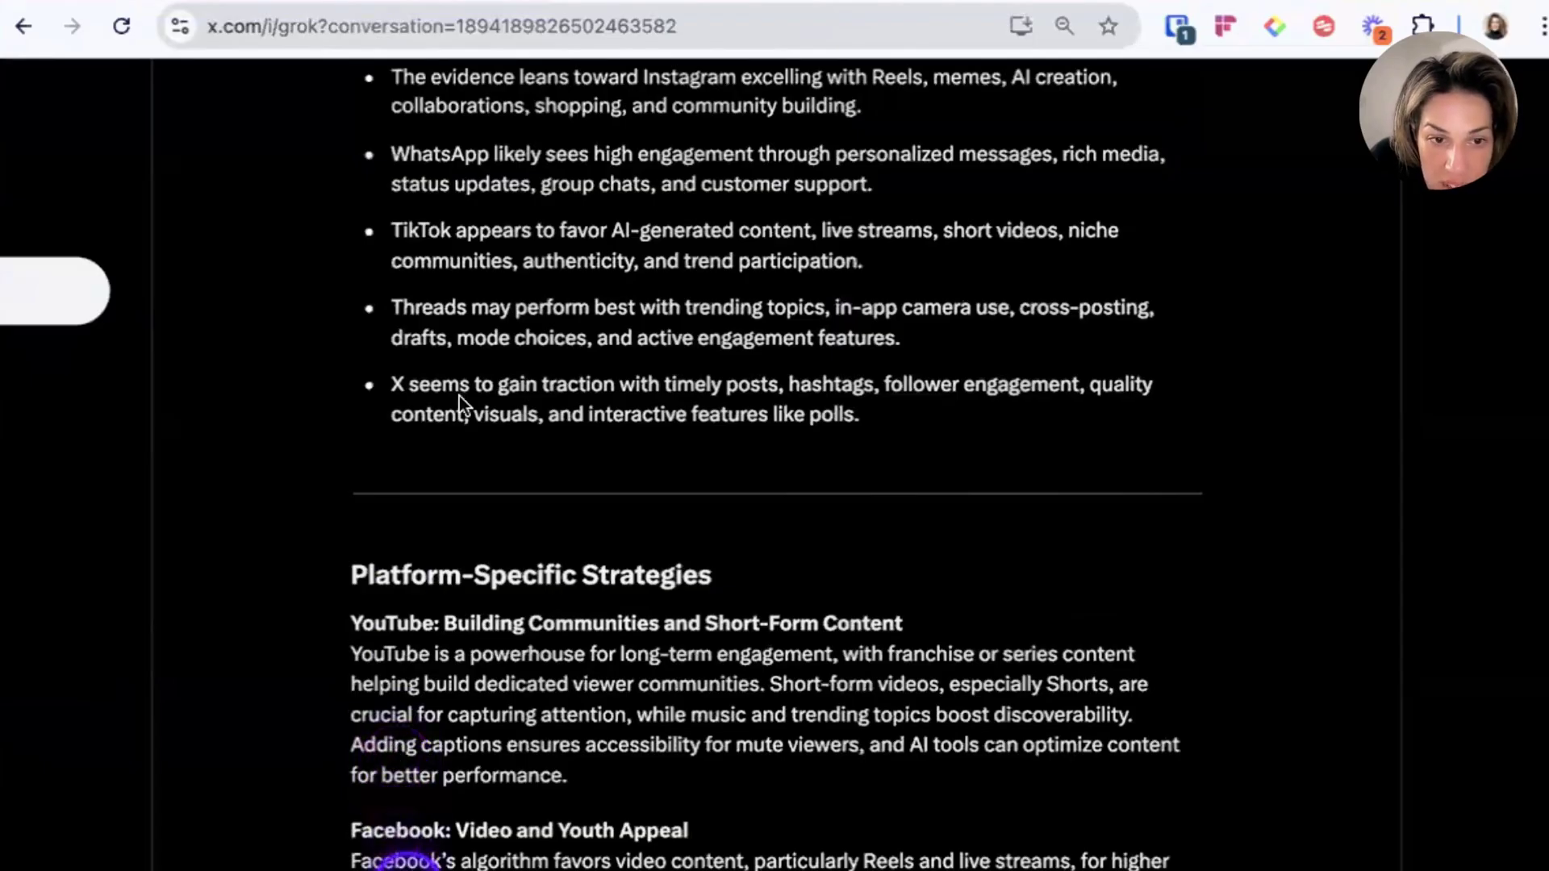
{"action": "scroll", "coordinate": [454, 284], "scroll_direction": "up", "scroll_amount": 1}
{"action": "left_click_drag", "start_coordinate": [400, 327], "coordinate": [1105, 337]}
{"action": "left_click_drag", "start_coordinate": [1014, 391], "coordinate": [969, 372]}
{"action": "scroll", "coordinate": [969, 370], "scroll_direction": "down", "scroll_amount": 3}
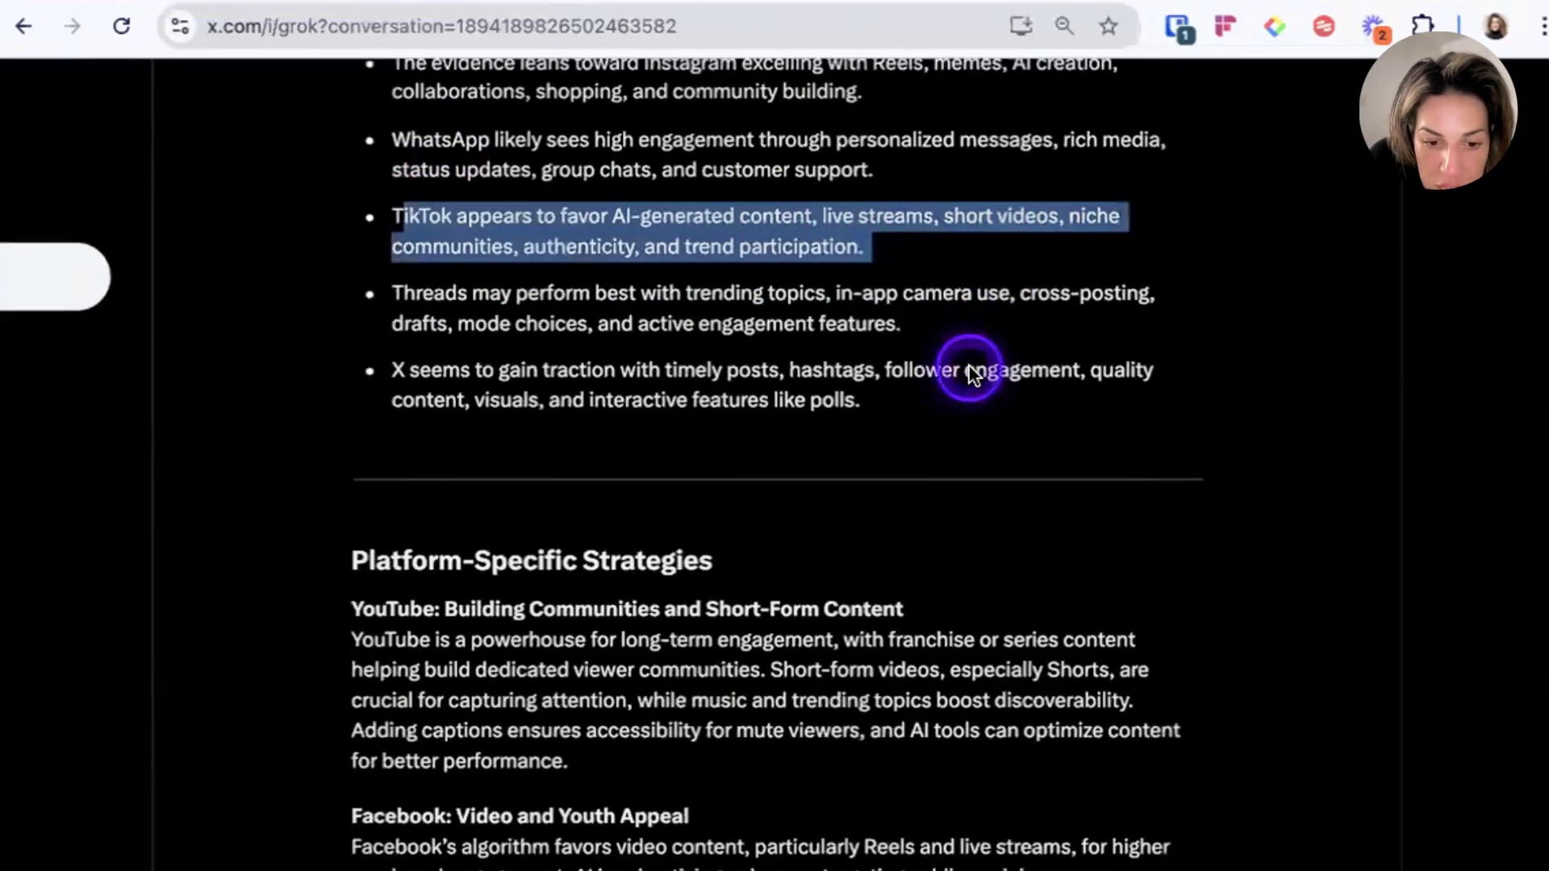
{"action": "scroll", "coordinate": [972, 356], "scroll_direction": "up", "scroll_amount": 2}
{"action": "left_click_drag", "start_coordinate": [941, 309], "coordinate": [822, 312]}
{"action": "scroll", "coordinate": [871, 519], "scroll_direction": "down", "scroll_amount": 5}
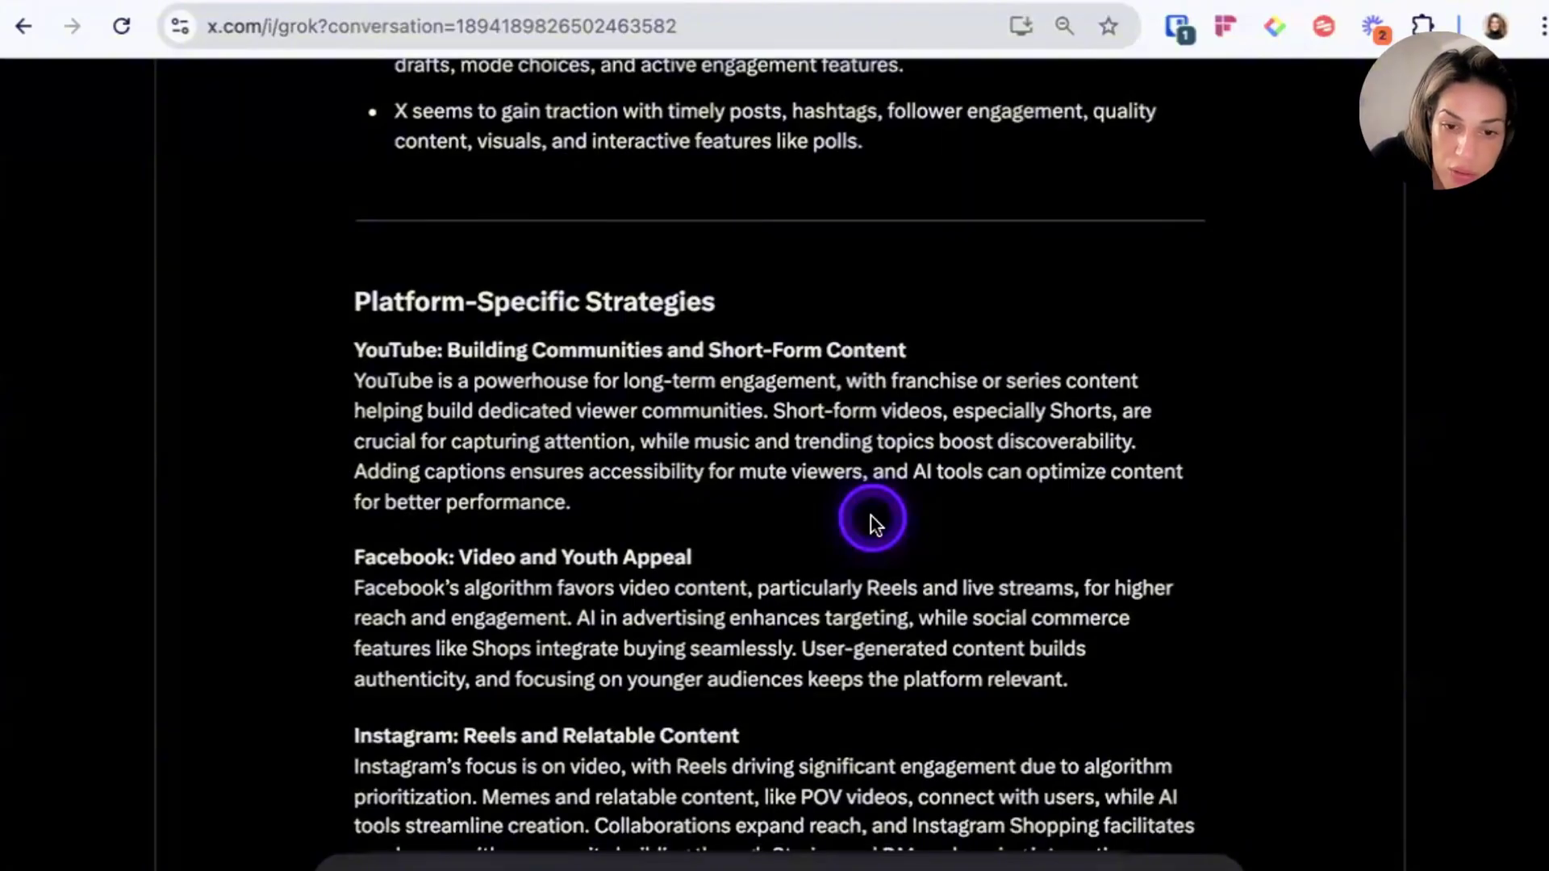
{"action": "scroll", "coordinate": [873, 523], "scroll_direction": "down", "scroll_amount": 10}
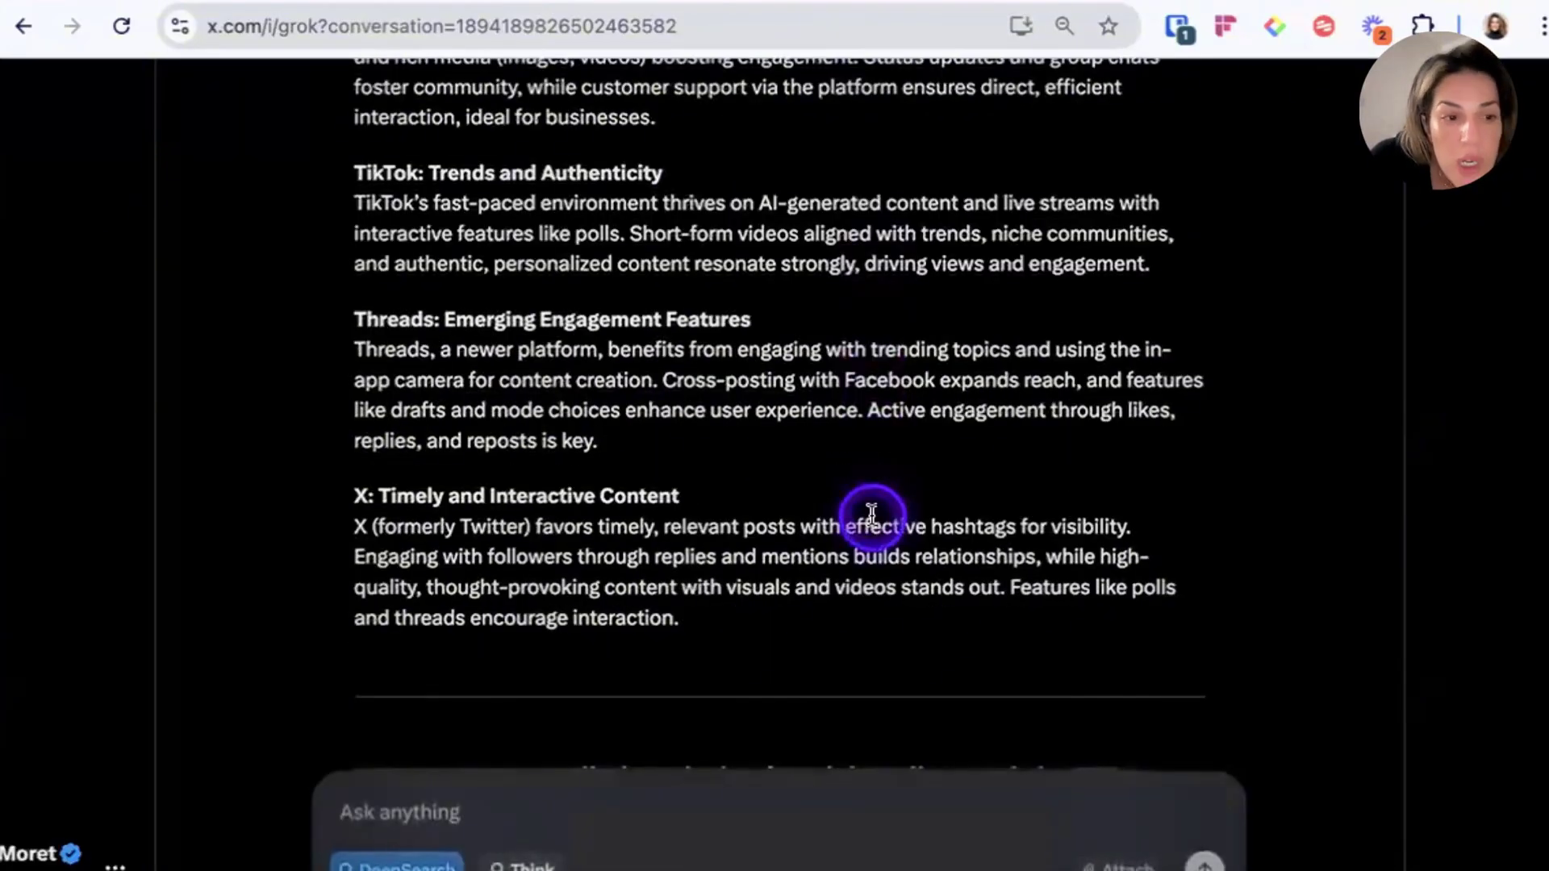
{"action": "scroll", "coordinate": [873, 514], "scroll_direction": "up", "scroll_amount": 10}
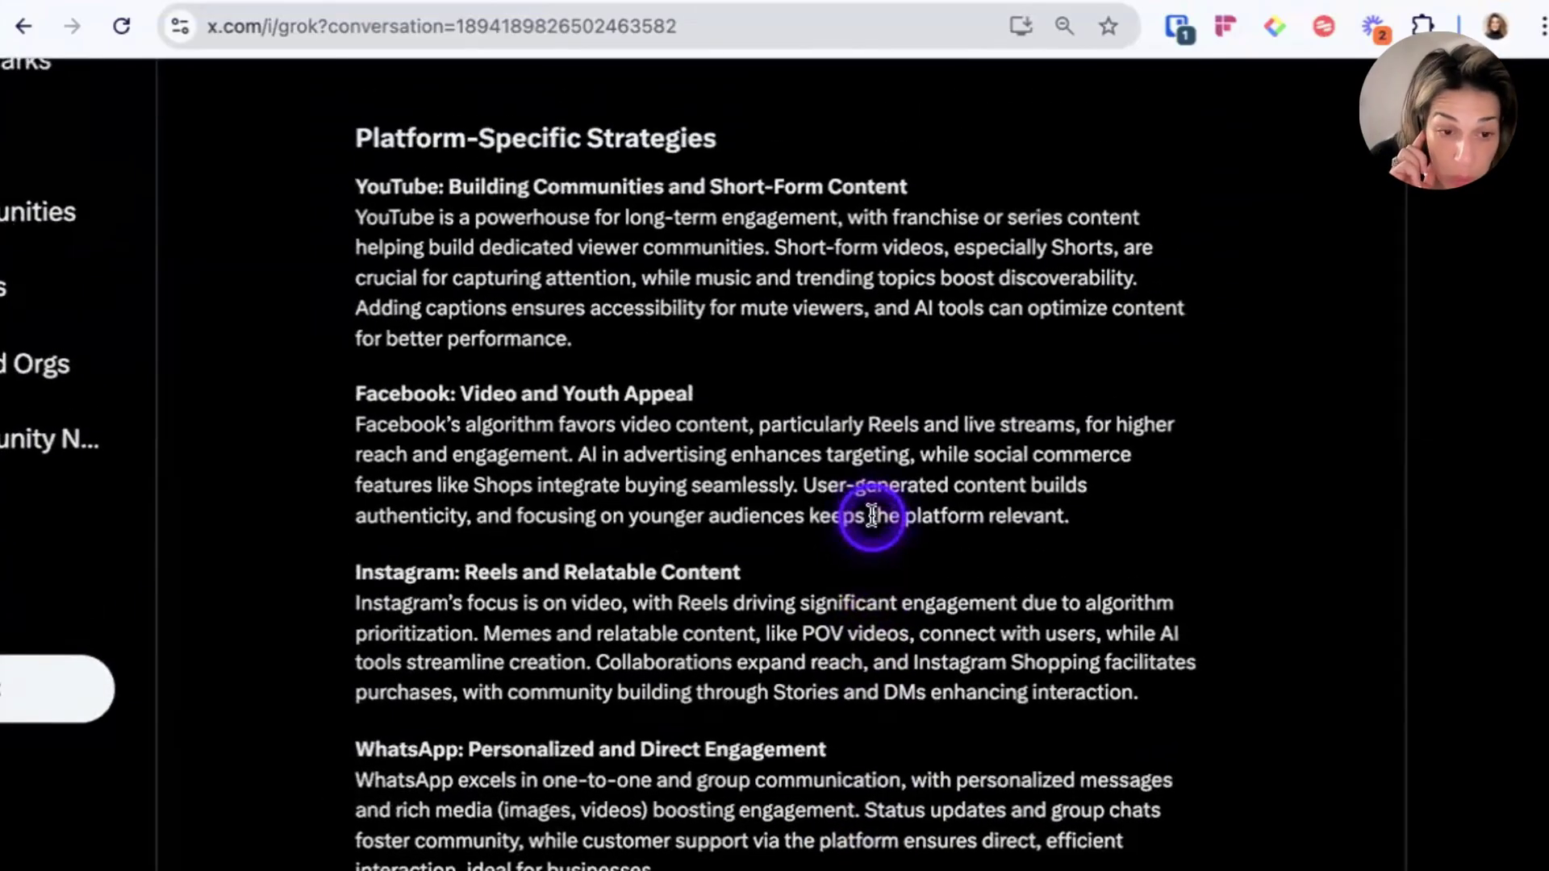
{"action": "scroll", "coordinate": [873, 514], "scroll_direction": "down", "scroll_amount": 10}
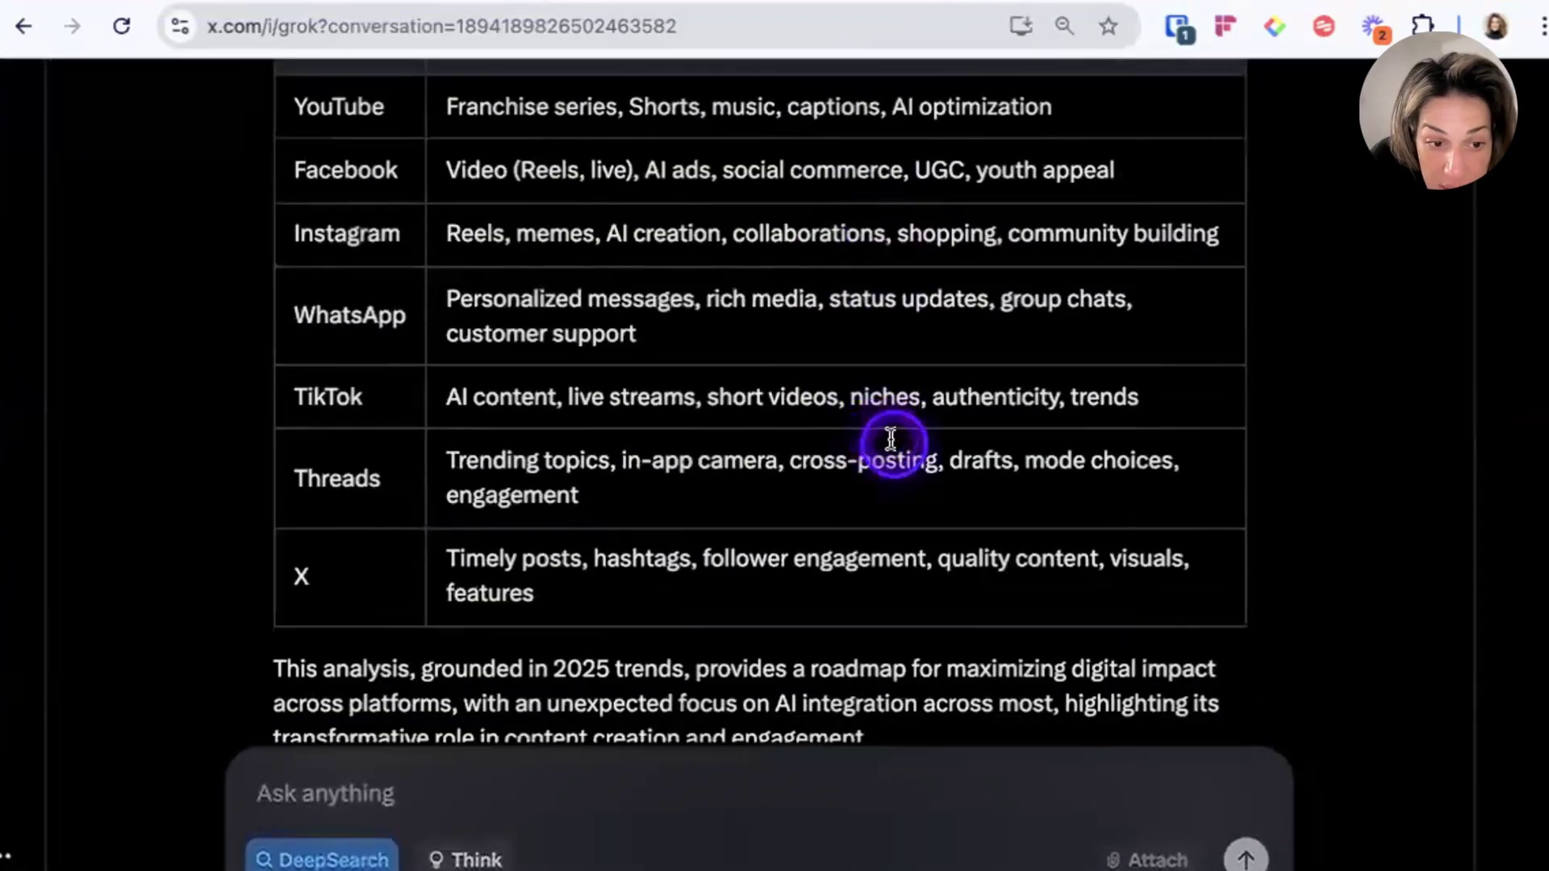
Zoom out to view the comparison table and select the TikTok and Facebook strategy rows.
{"action": "key", "text": "ctrl+minus"}
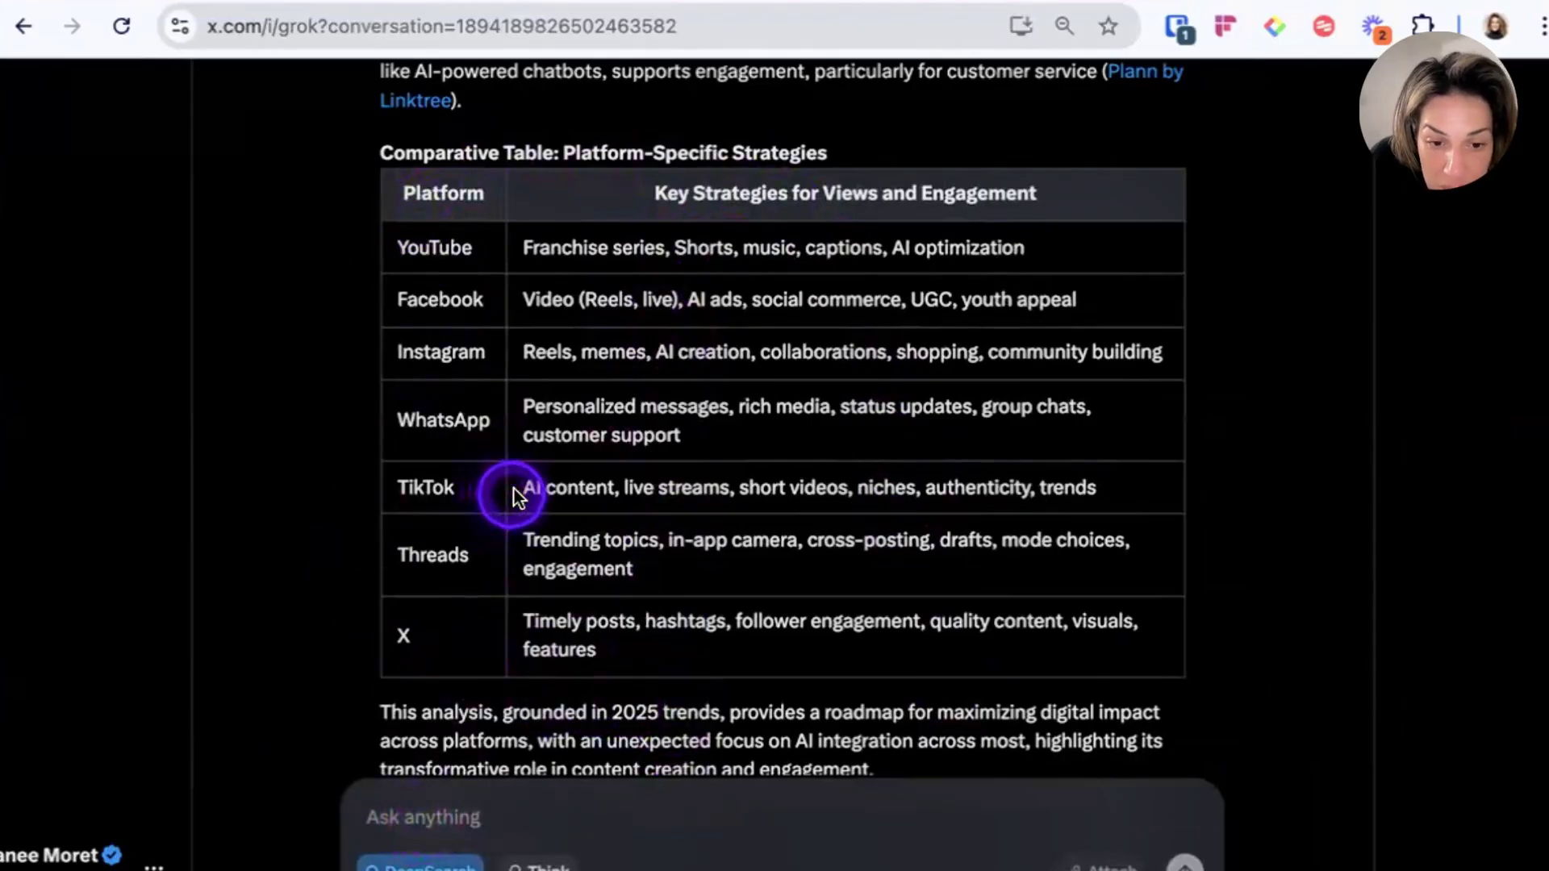
{"action": "left_click_drag", "start_coordinate": [510, 491], "coordinate": [1117, 510]}
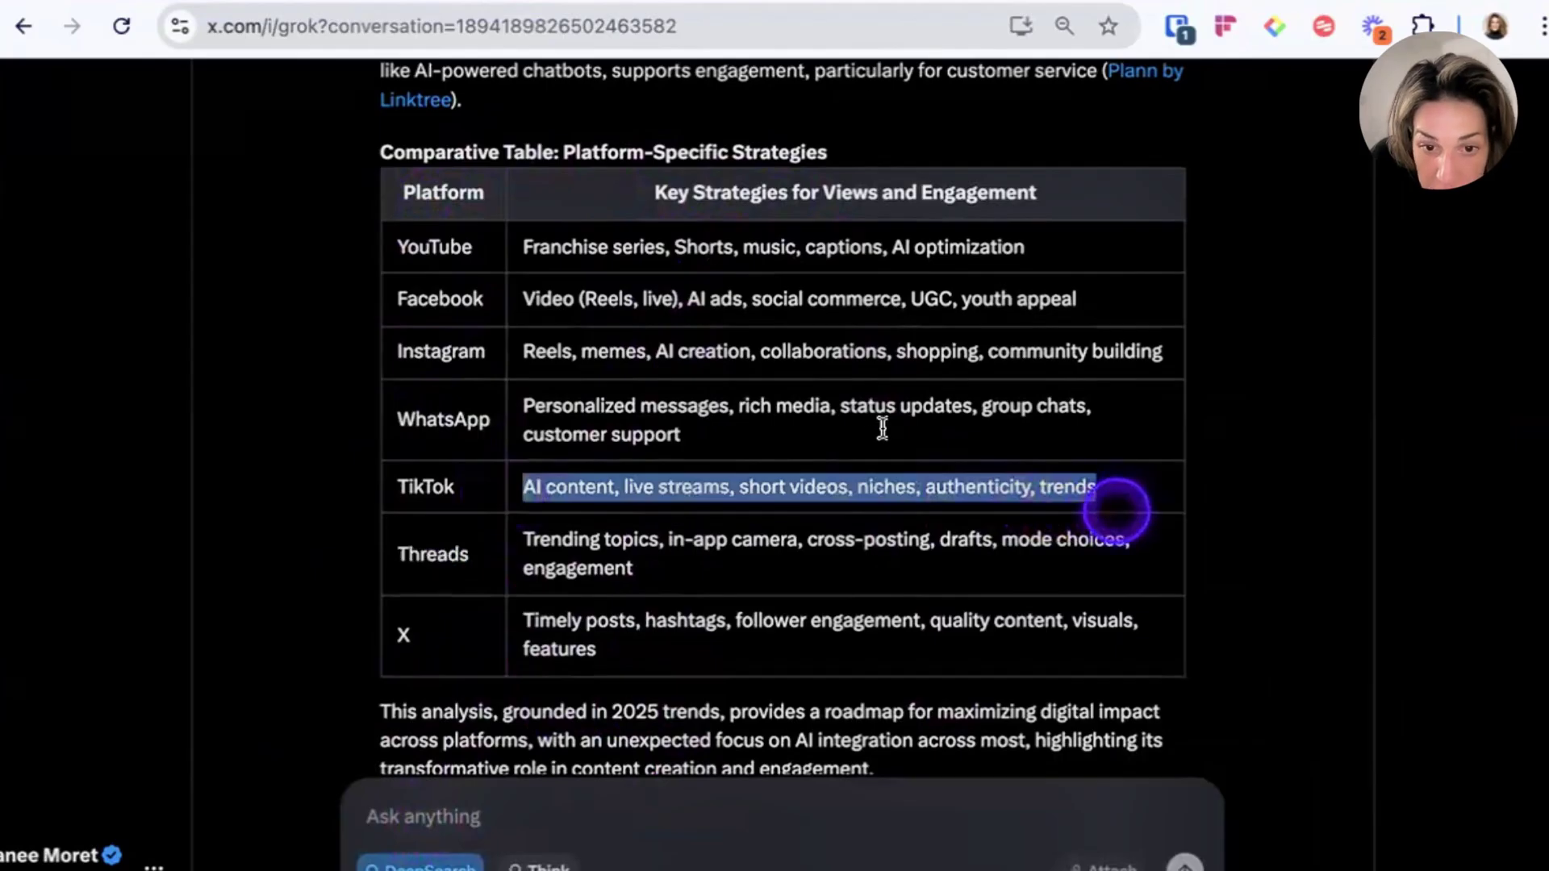
{"action": "left_click", "coordinate": [525, 291]}
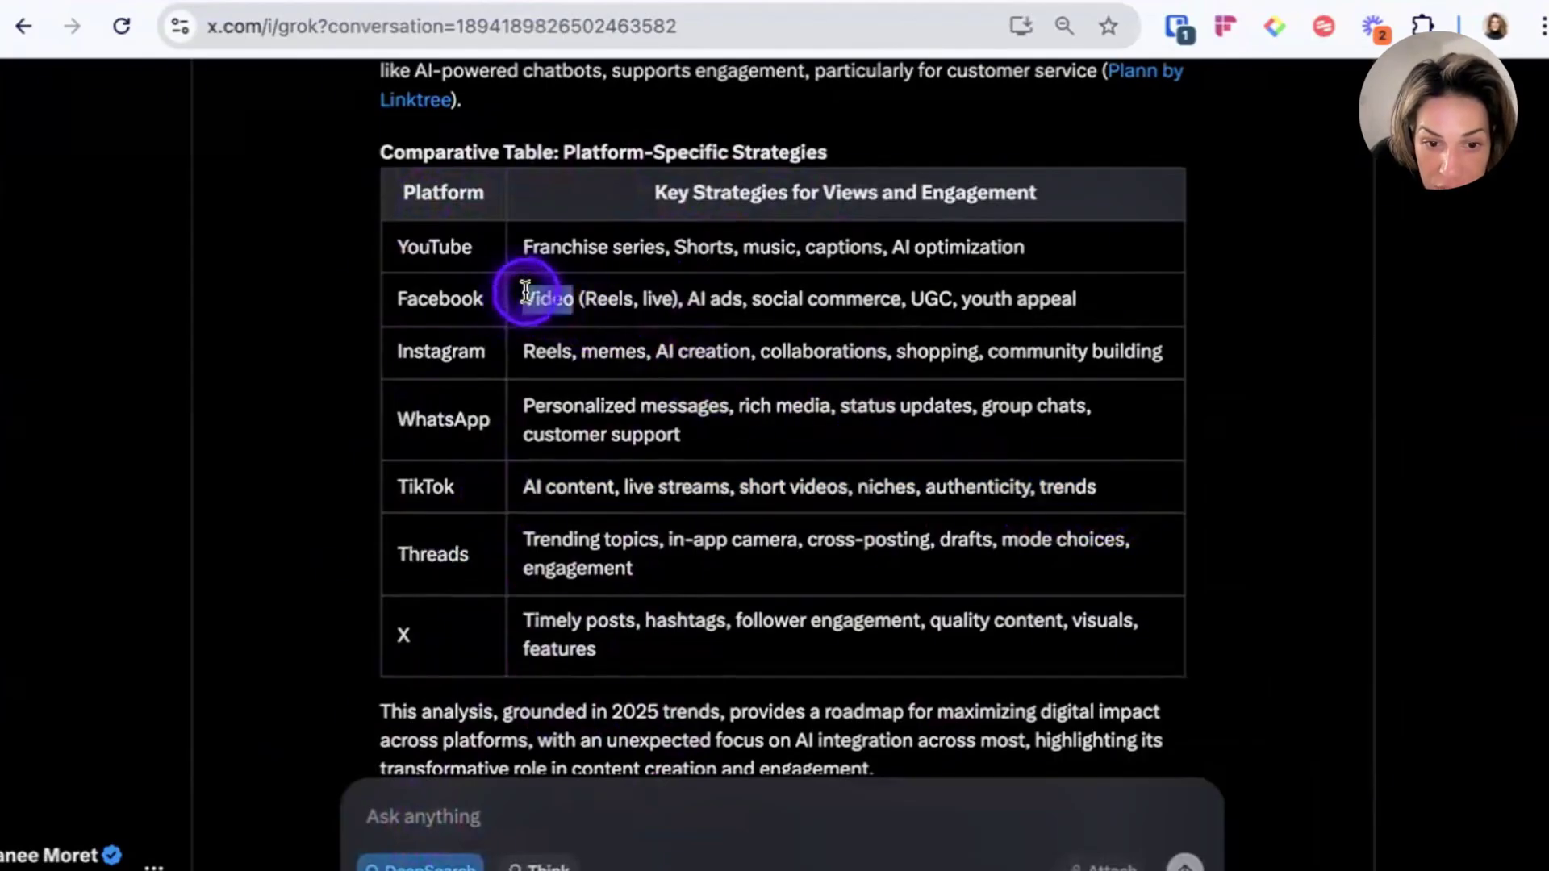
{"action": "left_click_drag", "start_coordinate": [525, 291], "coordinate": [1162, 303]}
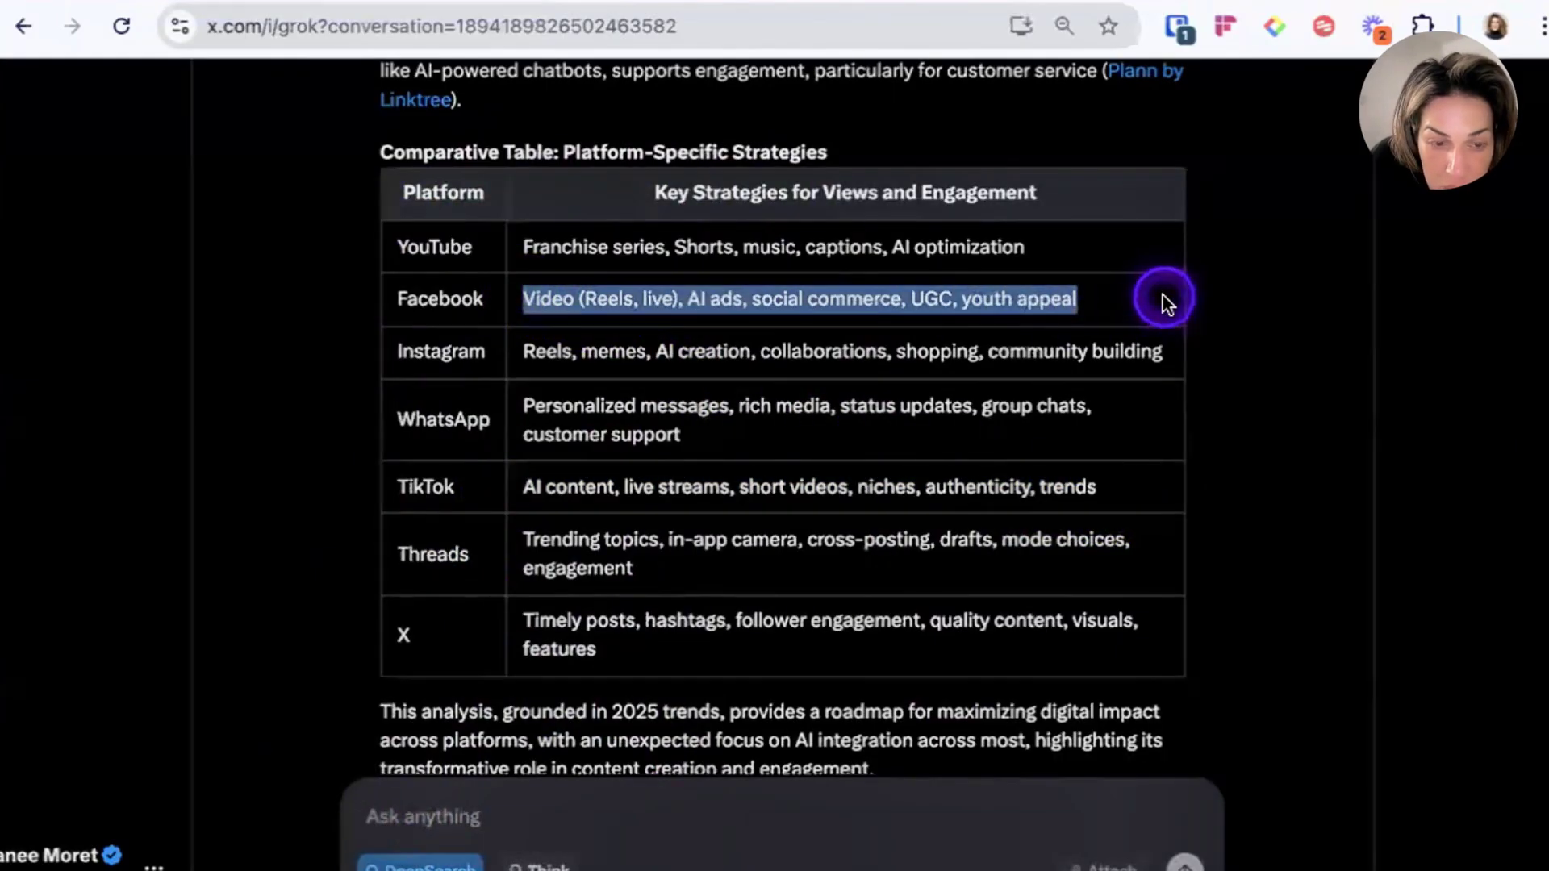
{"action": "left_click", "coordinate": [748, 741]}
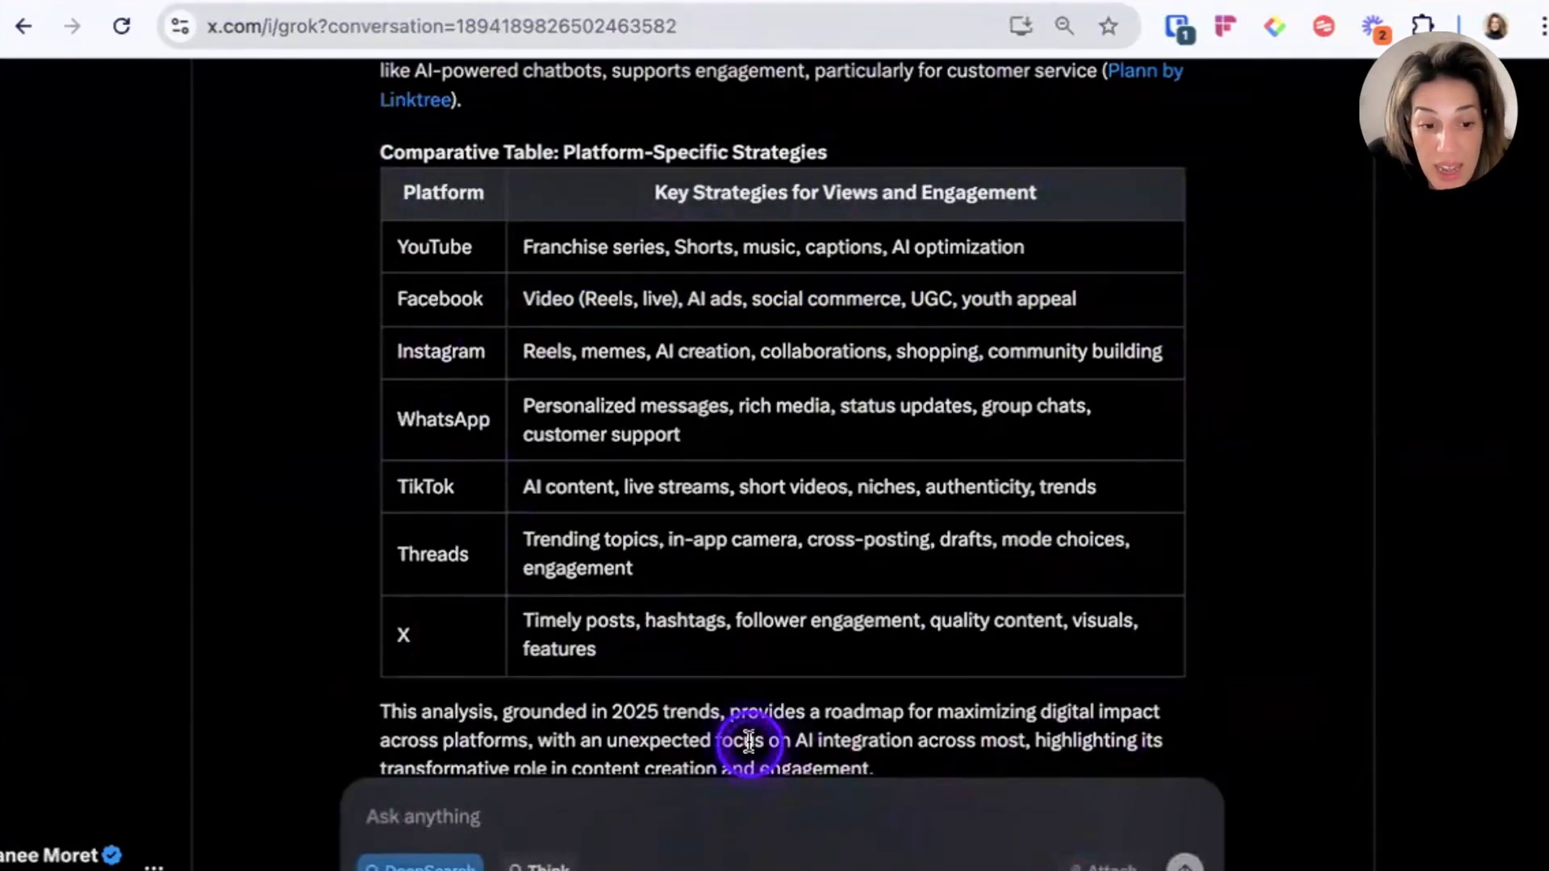
{"action": "left_click", "coordinate": [599, 400]}
Select the original social media prompt at the top of the chat and open a new tab.
{"action": "scroll", "coordinate": [599, 400], "scroll_direction": "down", "scroll_amount": 2}
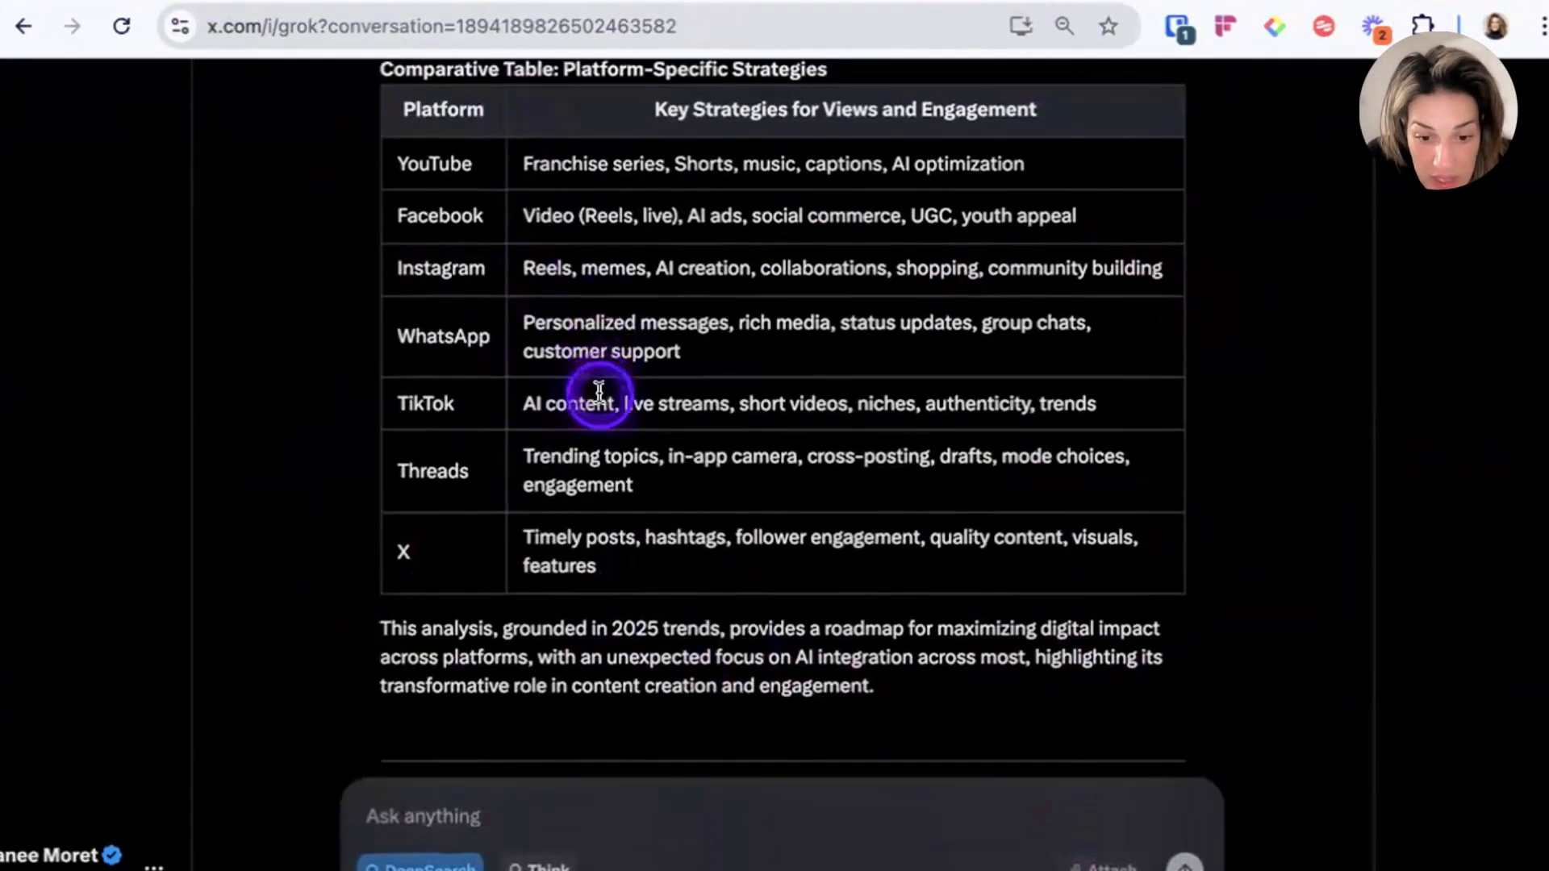
{"action": "scroll", "coordinate": [599, 395], "scroll_direction": "down", "scroll_amount": 7}
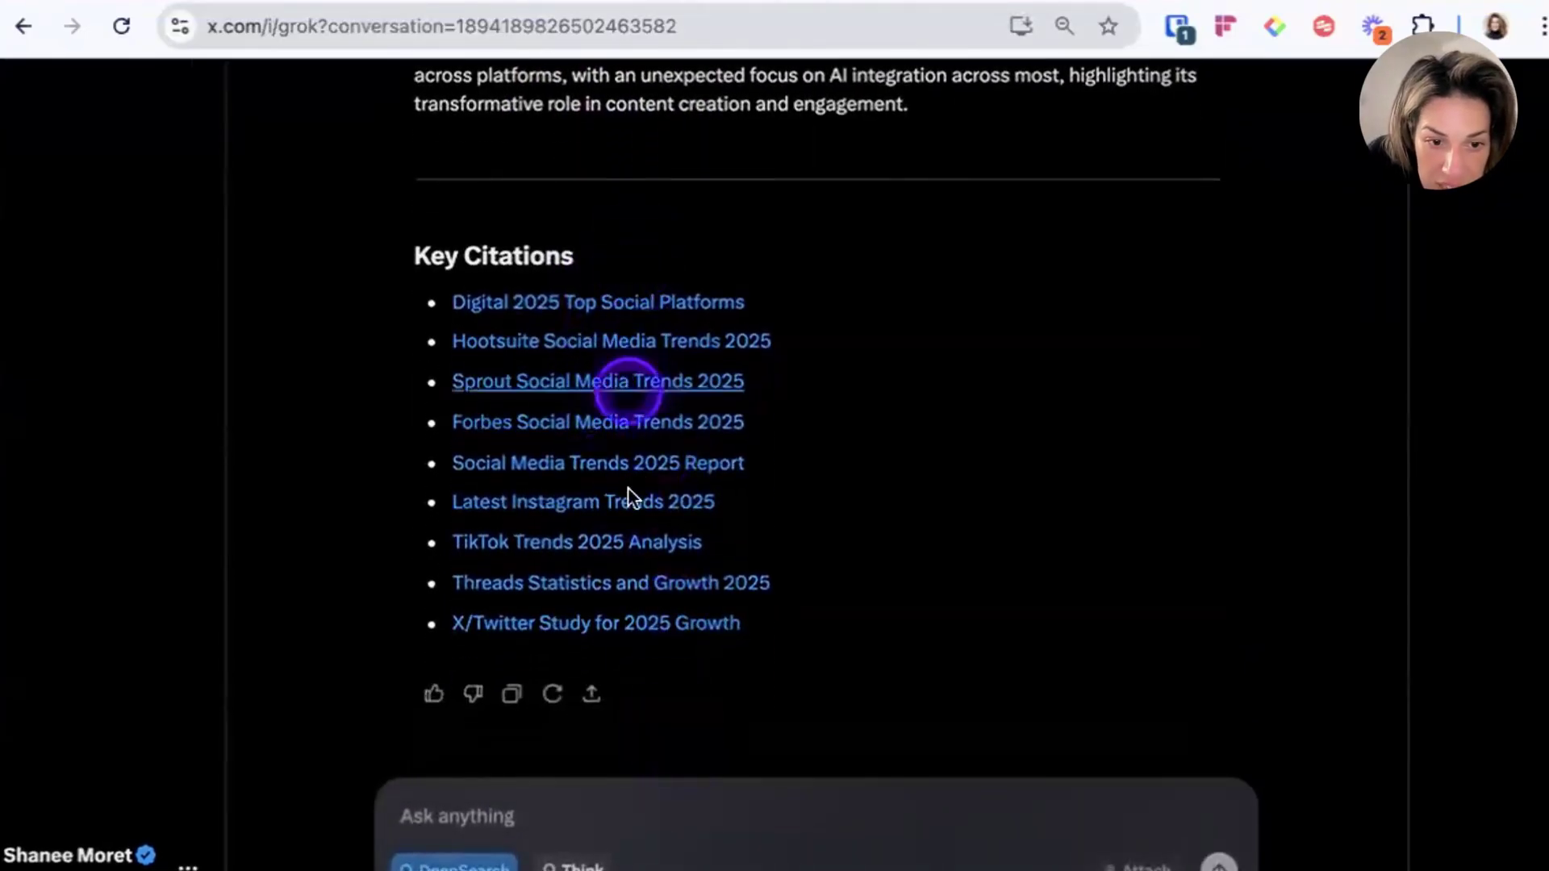
{"action": "scroll", "coordinate": [638, 254], "scroll_direction": "up", "scroll_amount": 20}
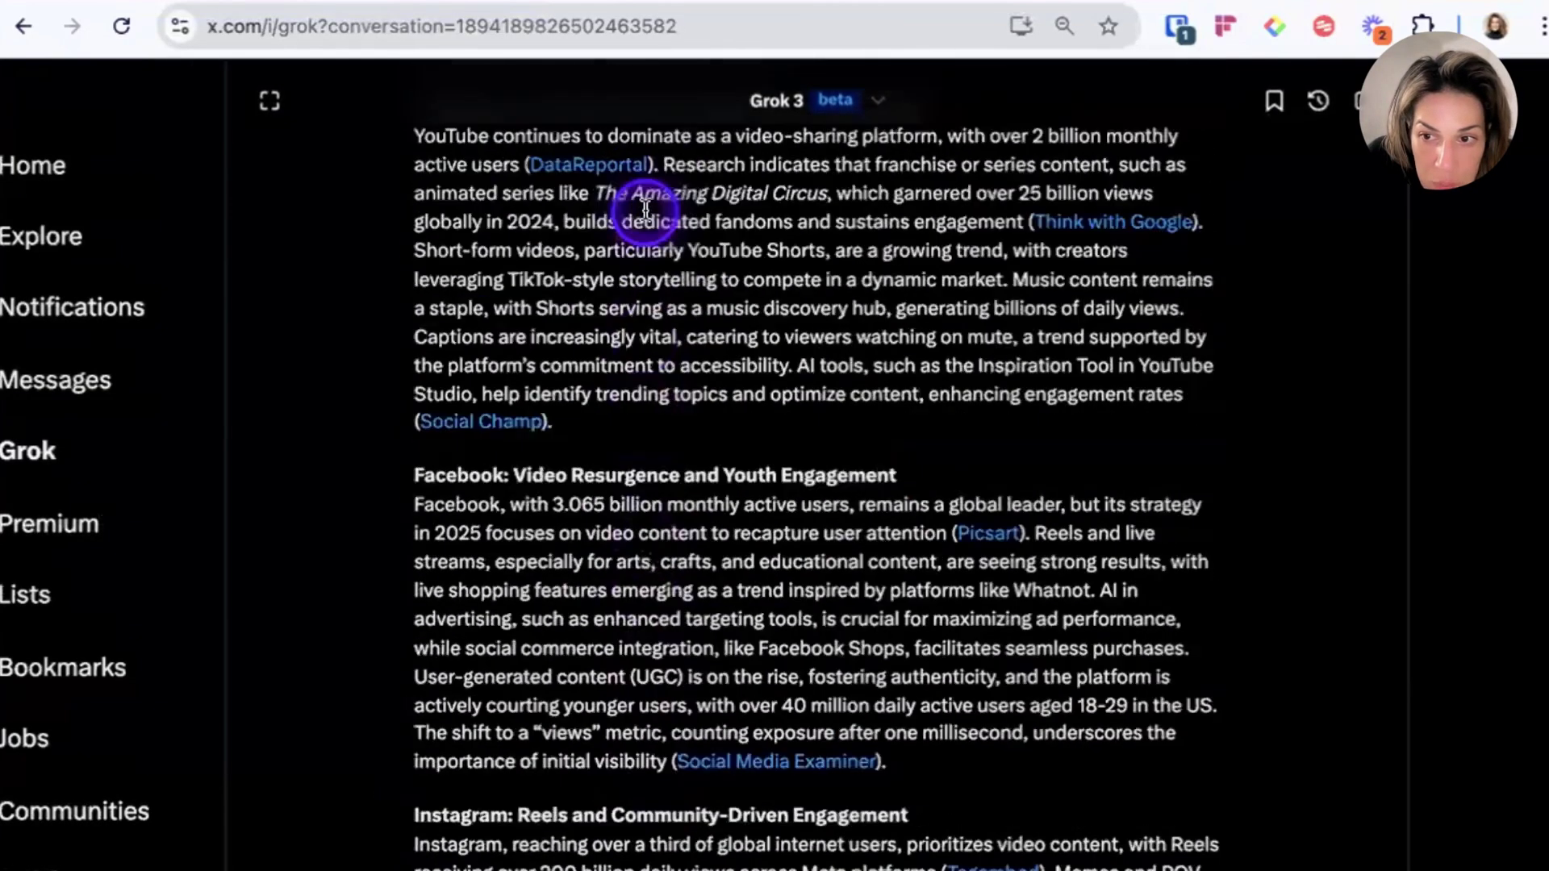
{"action": "scroll", "coordinate": [646, 210], "scroll_direction": "up", "scroll_amount": 1}
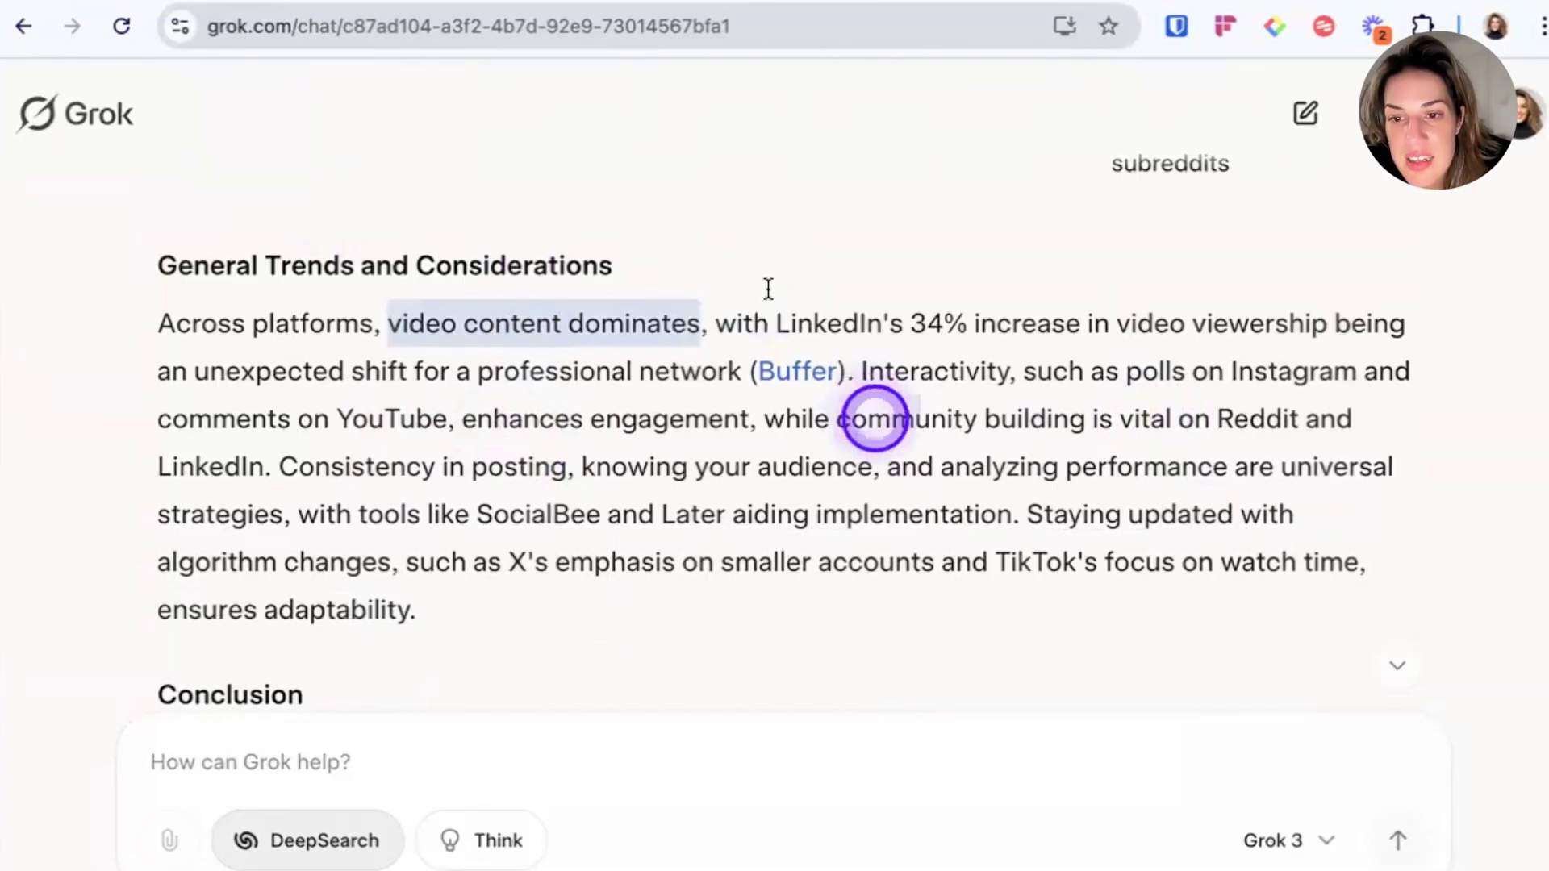
{"action": "scroll", "coordinate": [875, 417], "scroll_direction": "up", "scroll_amount": 15}
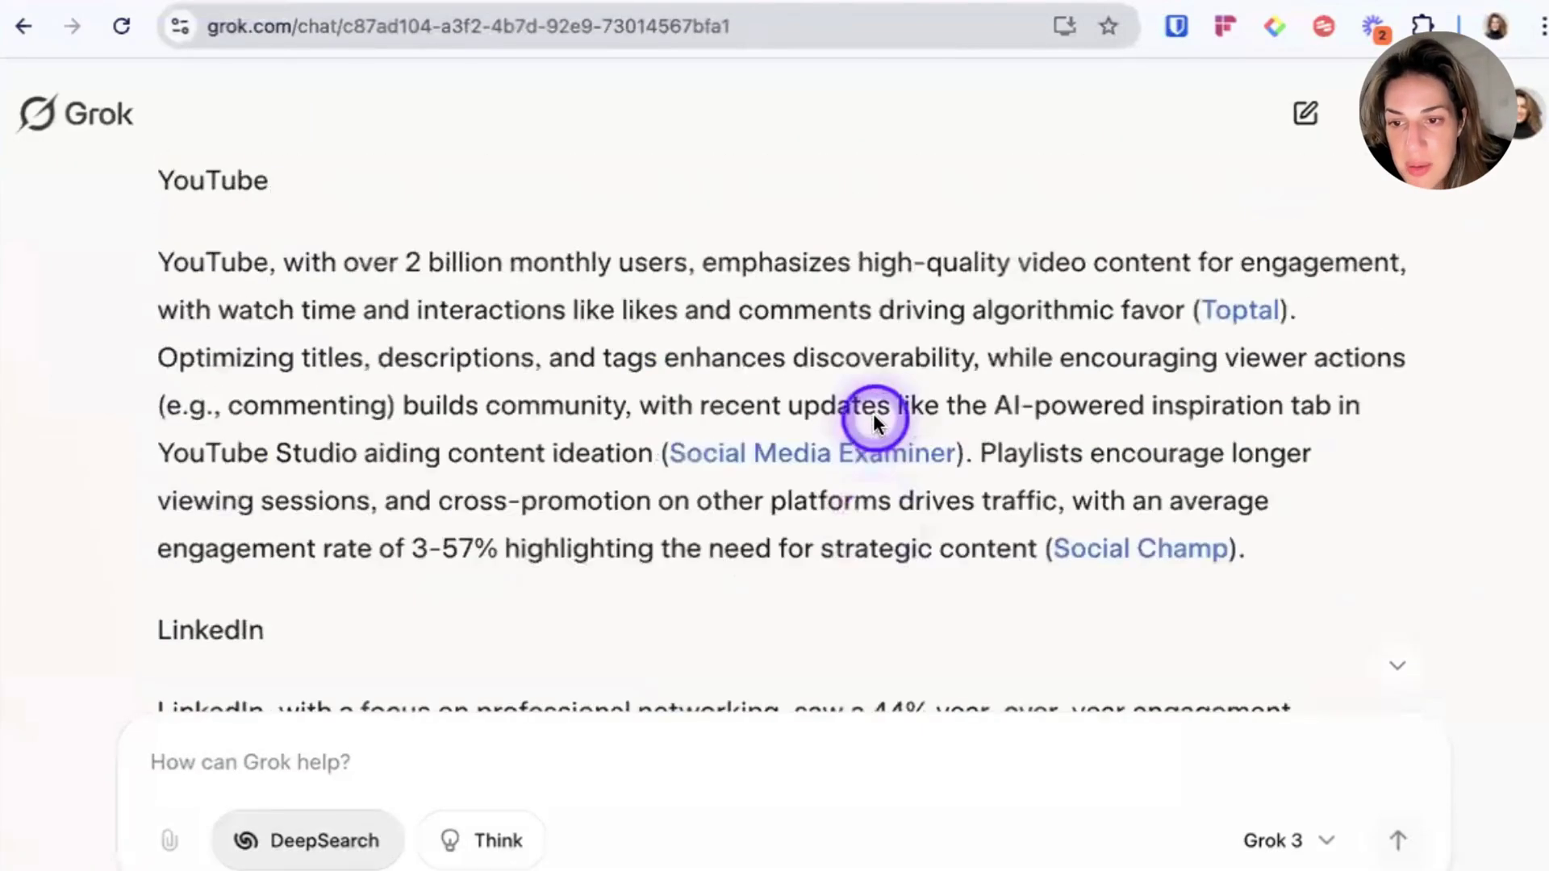
{"action": "scroll", "coordinate": [873, 413], "scroll_direction": "up", "scroll_amount": 5}
{"action": "triple_click", "coordinate": [810, 255]}
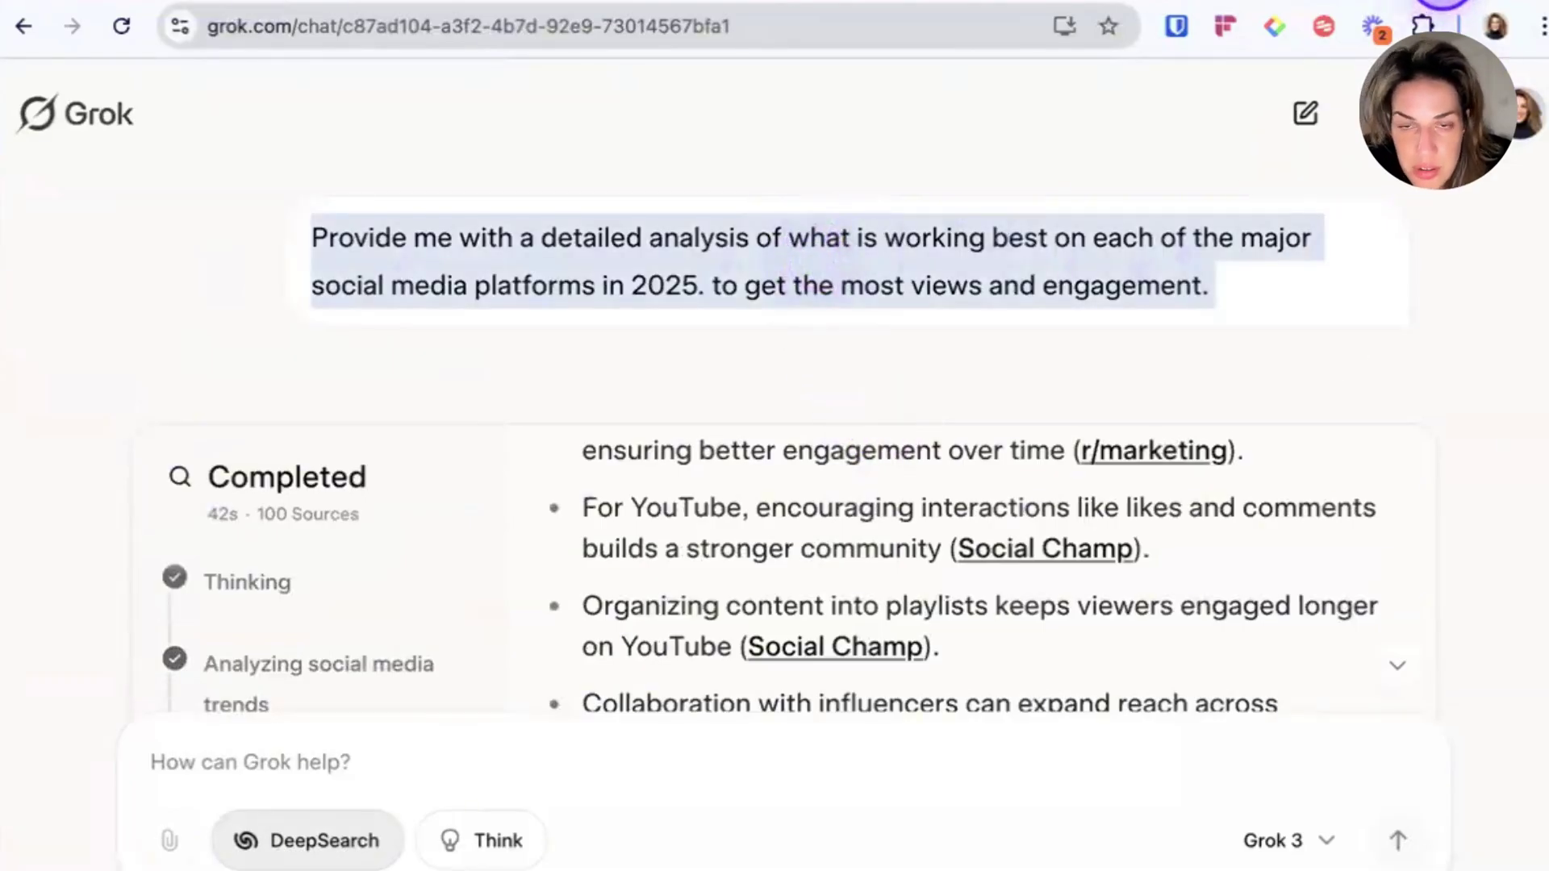
{"action": "key", "text": "ctrl+t"}
Paste the 2025 social media strategy prompt into ChatGPT and send it with Deep research on.
{"action": "key", "text": "Return"}
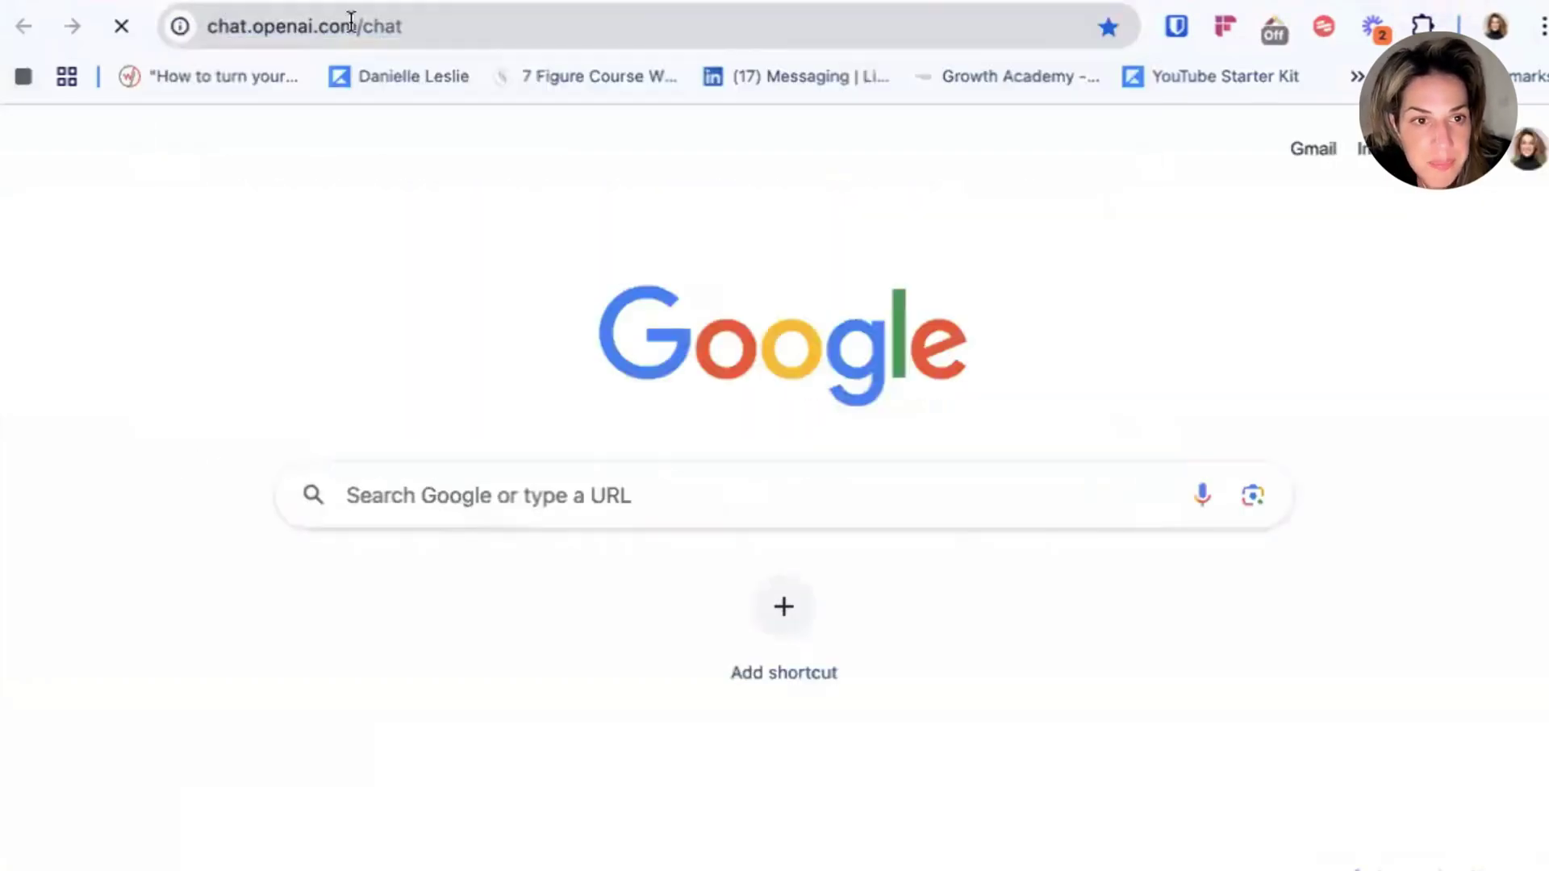
{"action": "left_click", "coordinate": [607, 466]}
{"action": "type", "text": "Provide me with a detailed analysis of what is working best on each of the major social media platforms in 2025 to get the most views and engagement."}
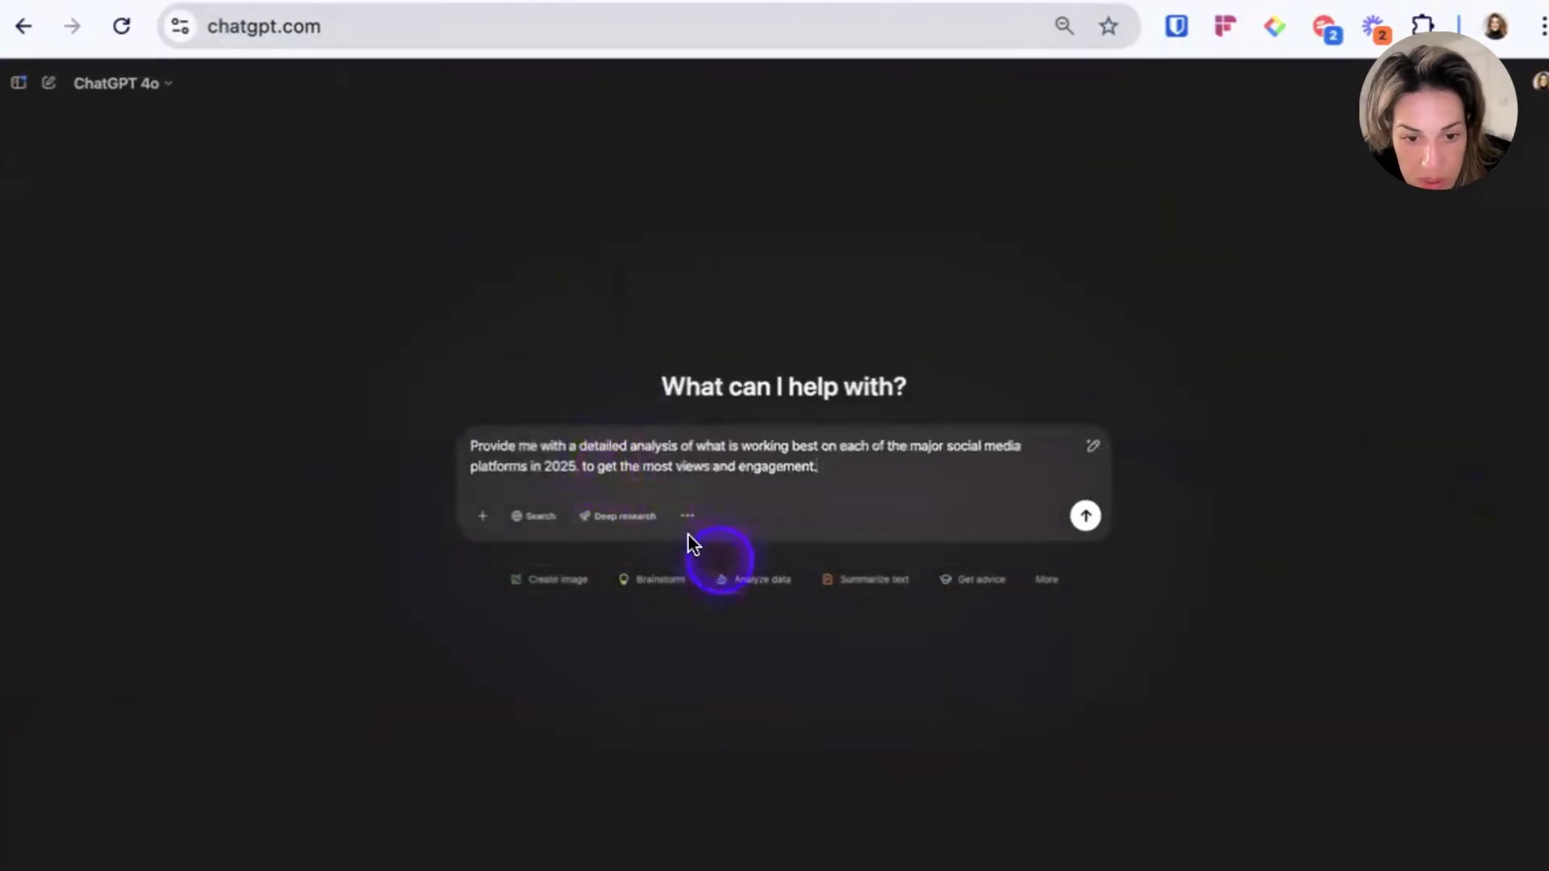
{"action": "key", "text": "ctrl+plus"}
{"action": "key", "text": "ctrl+plus"}
{"action": "key", "text": "ctrl+plus"}
{"action": "key", "text": "ctrl+plus"}
{"action": "key", "text": "ctrl+plus"}
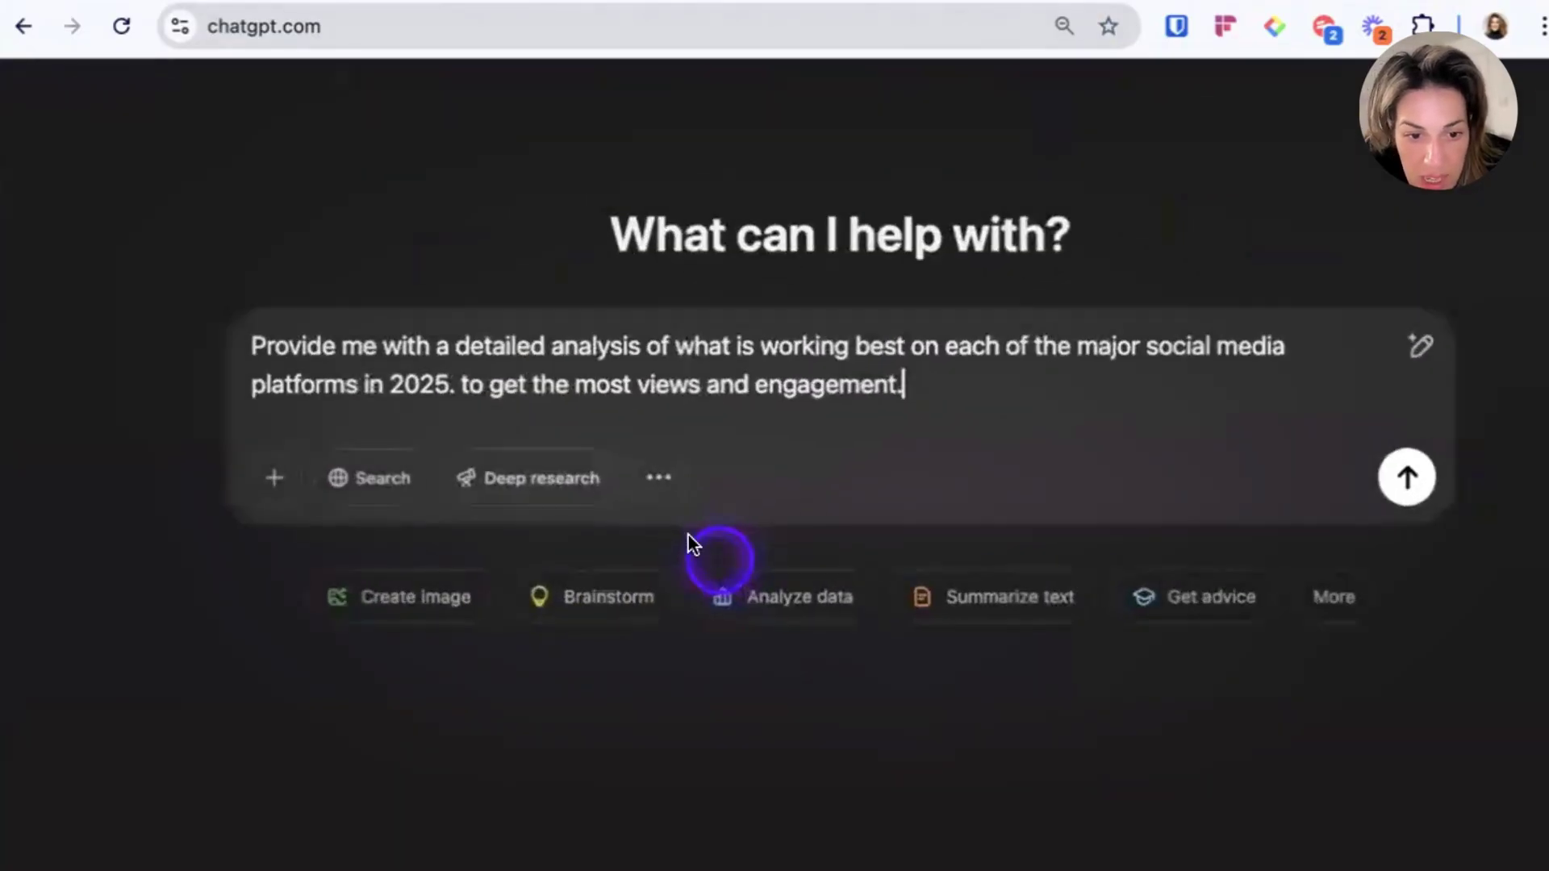
{"action": "left_click", "coordinate": [543, 486]}
{"action": "scroll", "coordinate": [907, 631], "scroll_direction": "right", "scroll_amount": 2}
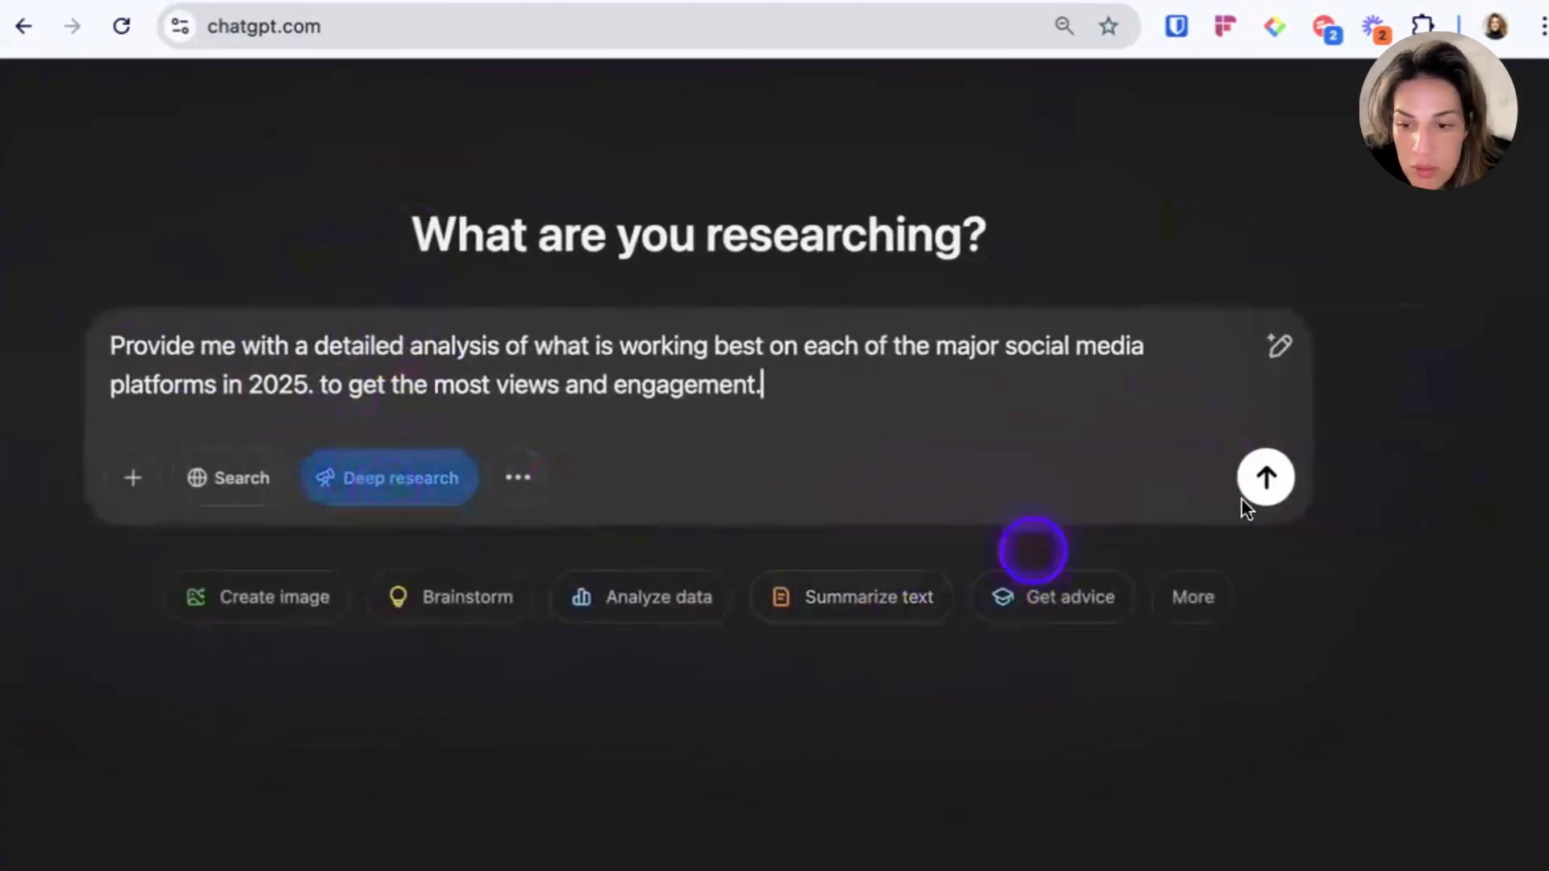
{"action": "left_click", "coordinate": [1266, 477]}
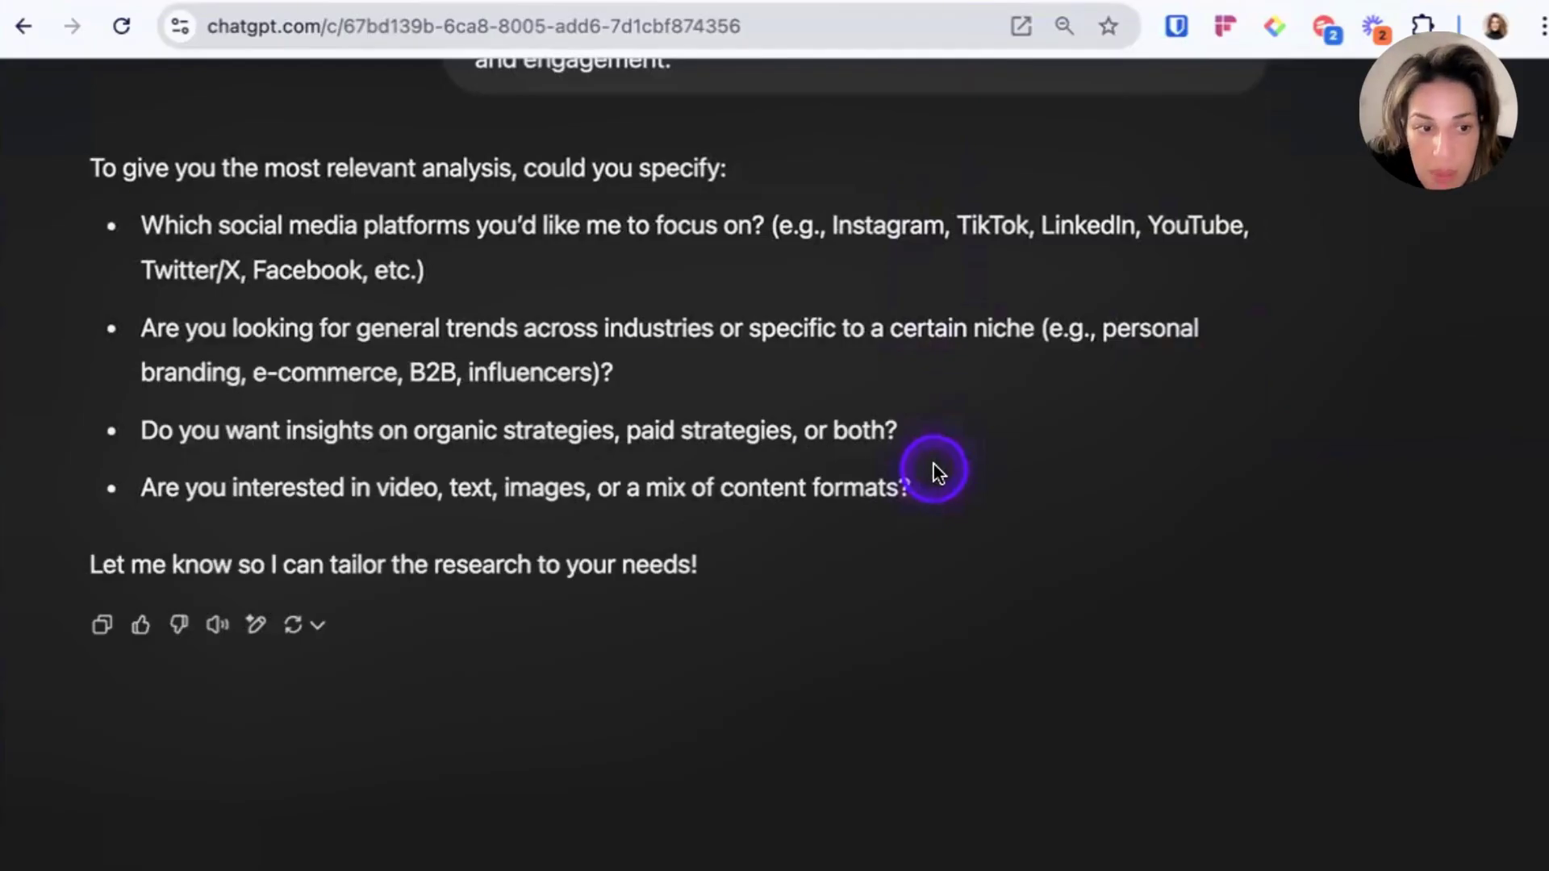
Draft four answer lines: major 7 social media platforms, general trends, organic, mix.
{"action": "scroll", "coordinate": [934, 465], "scroll_direction": "down", "scroll_amount": 3}
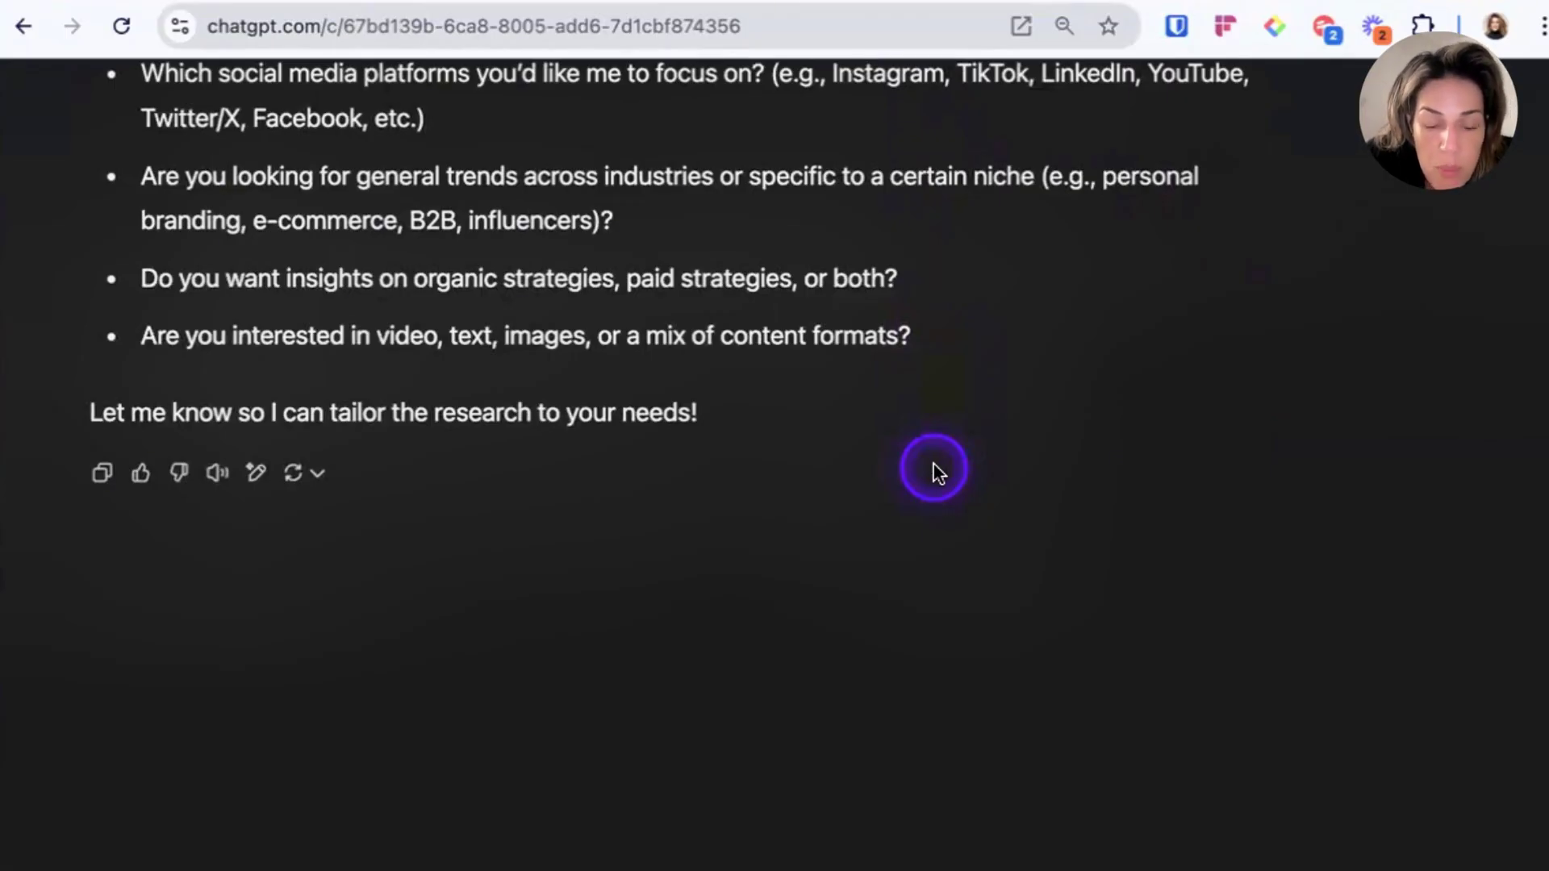
{"action": "scroll", "coordinate": [934, 464], "scroll_direction": "down", "scroll_amount": 3}
{"action": "scroll", "coordinate": [933, 465], "scroll_direction": "down", "scroll_amount": 5}
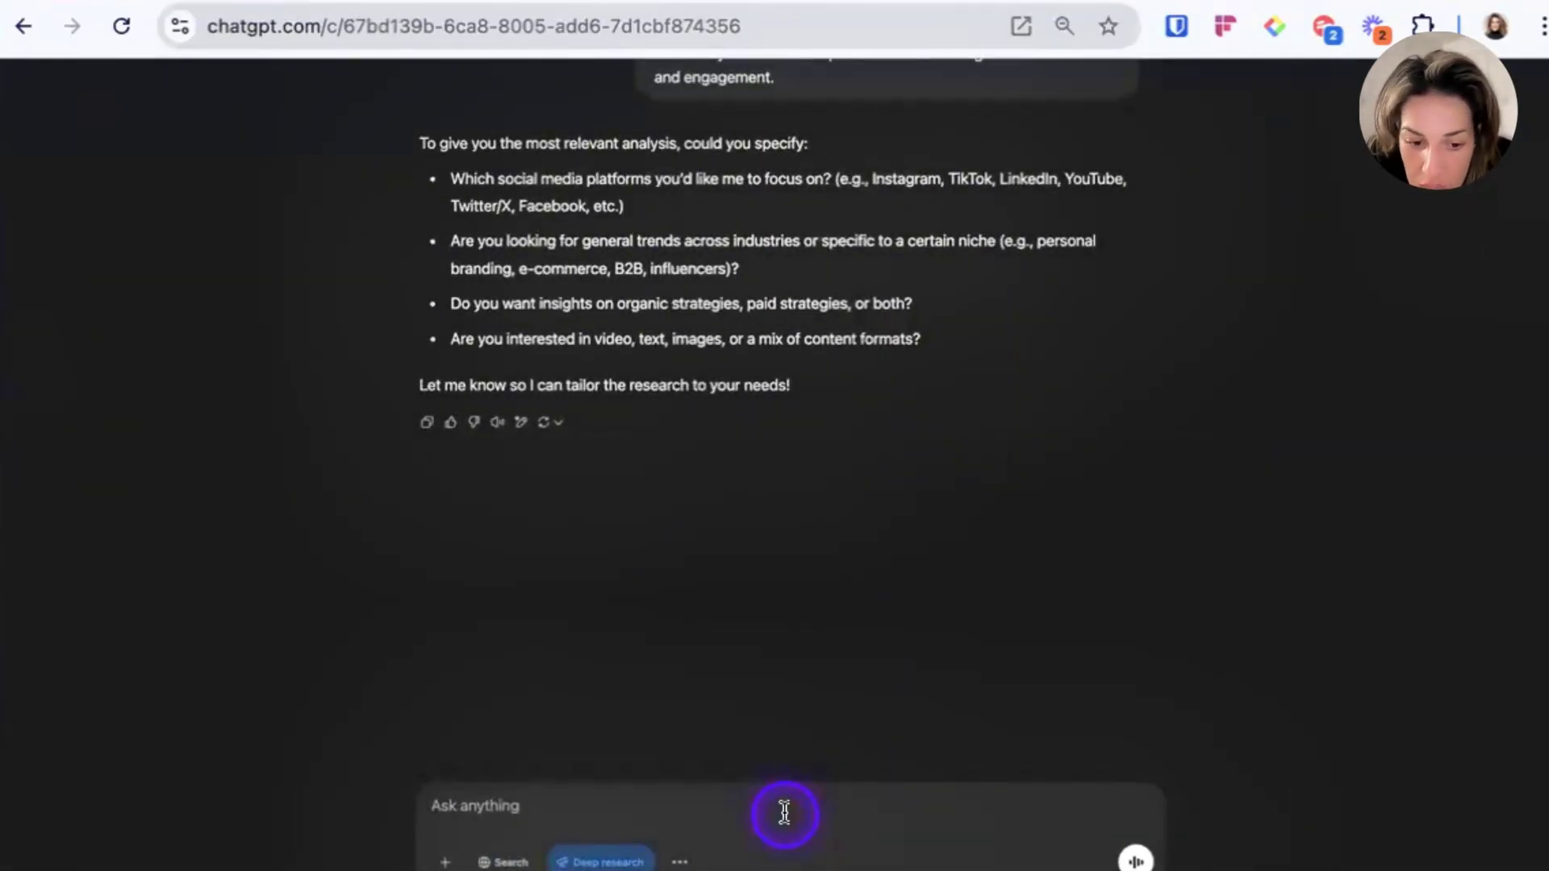
{"action": "type", "text": "- major"}
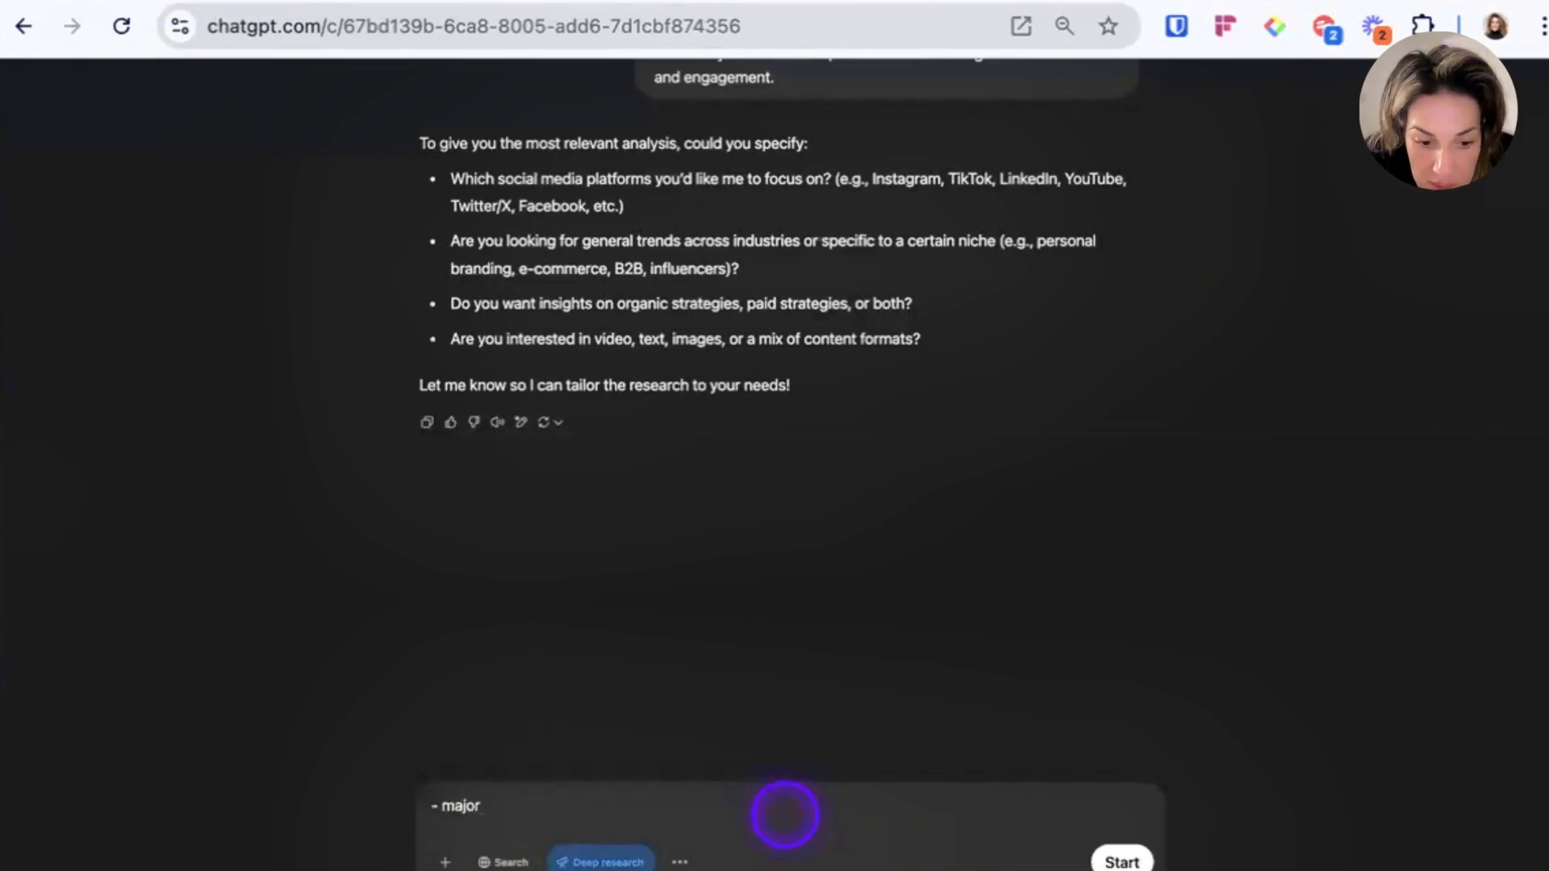
{"action": "type", "text": " 7 social e"}
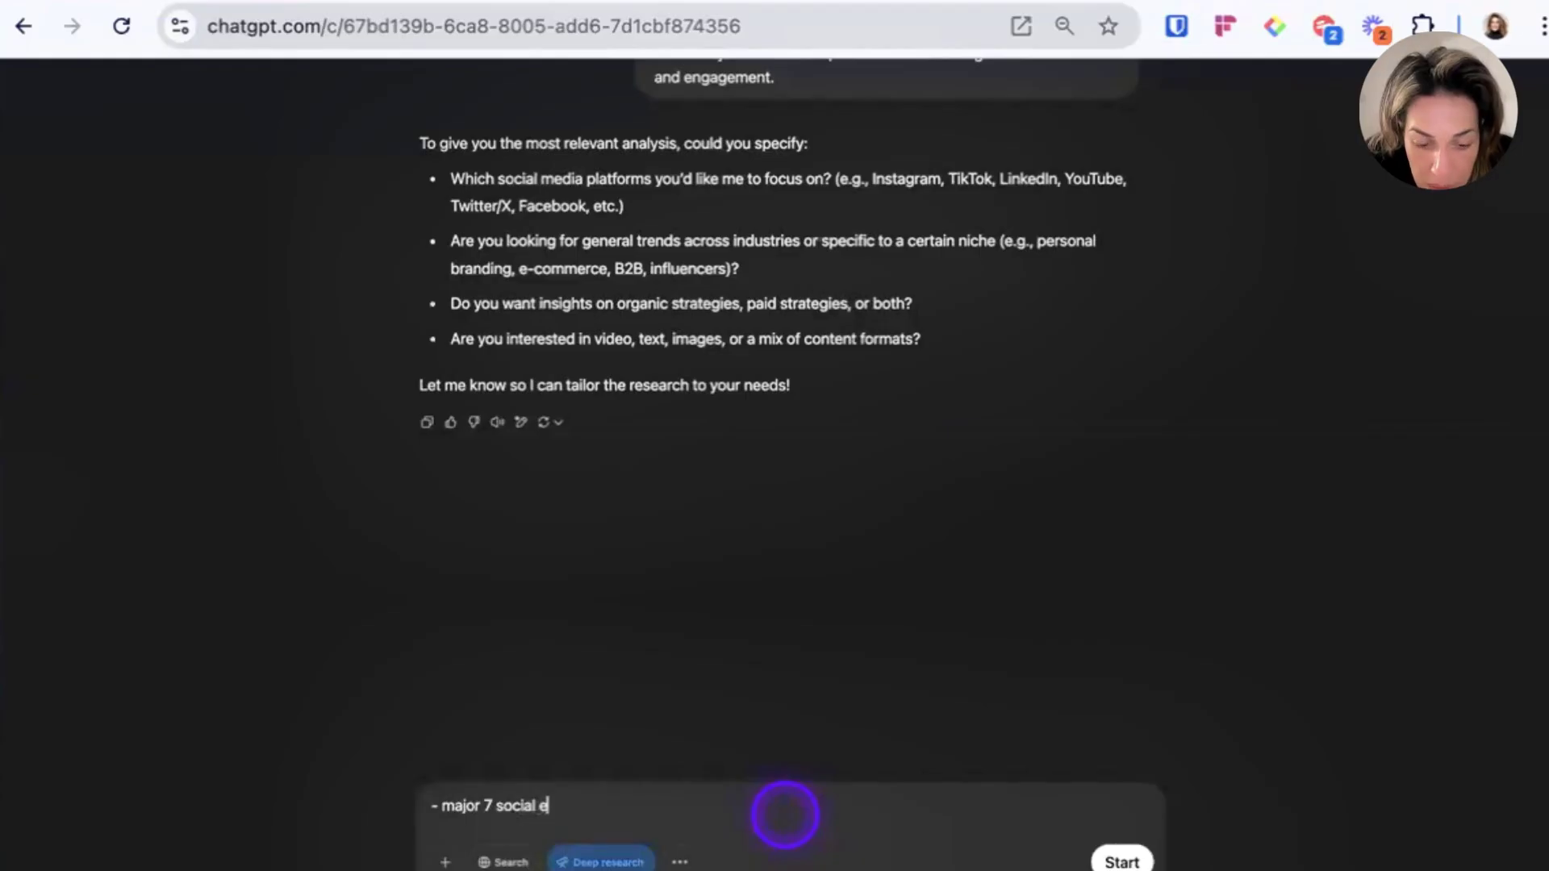
{"action": "type", "text": "edia platforms"}
{"action": "key", "text": "shift+Return"}
{"action": "type", "text": "- general tren"}
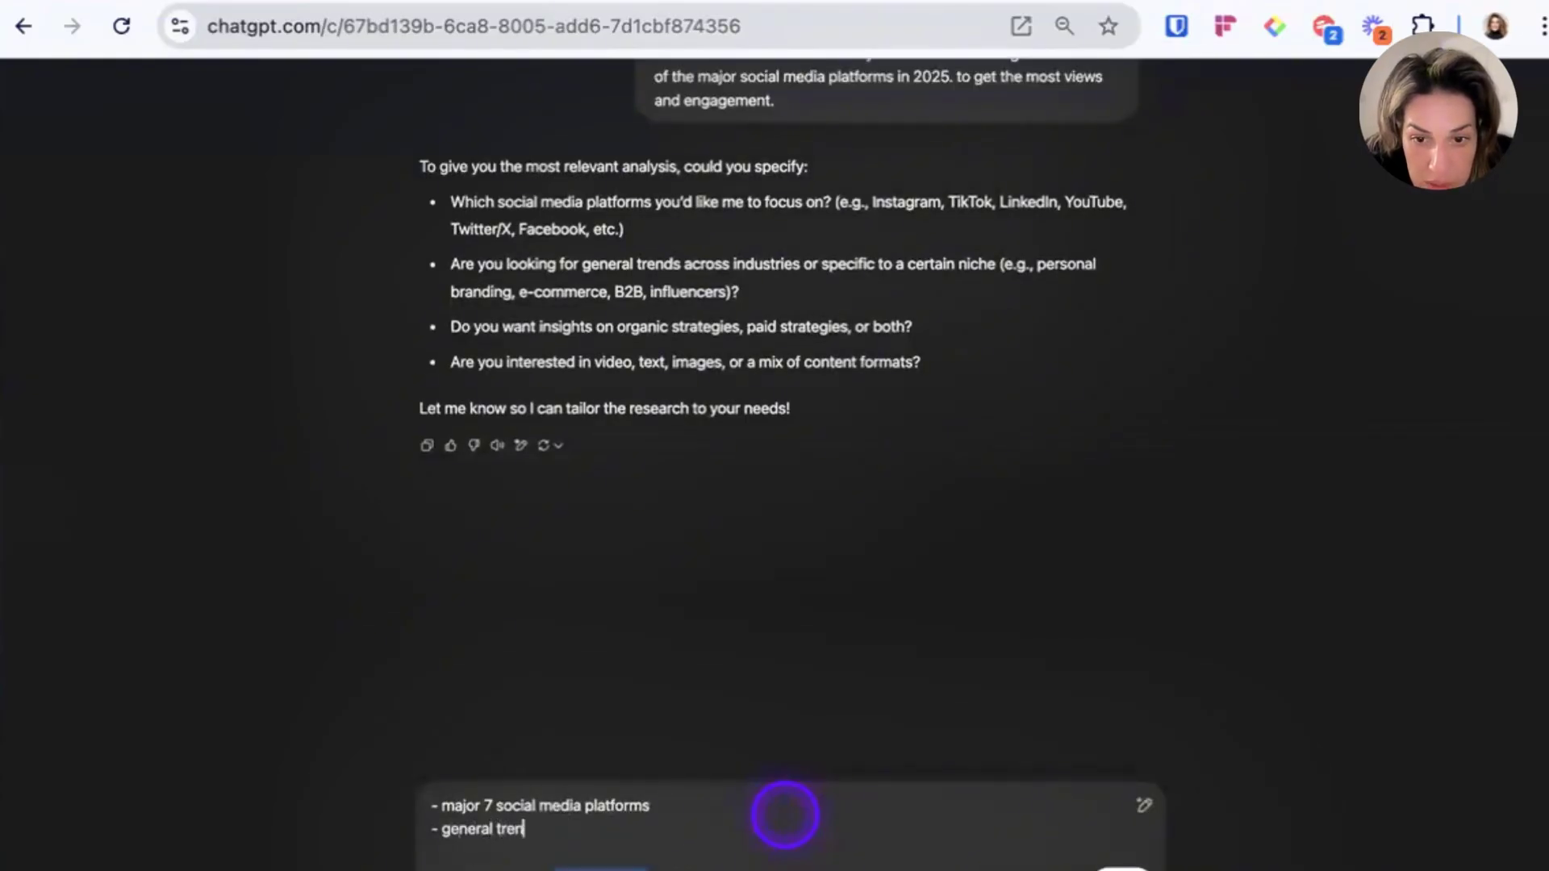
{"action": "type", "text": "ds"}
{"action": "key", "text": "shift+Return"}
{"action": "type", "text": "- organic"}
{"action": "key", "text": "shift+Return"}
{"action": "type", "text": "-"}
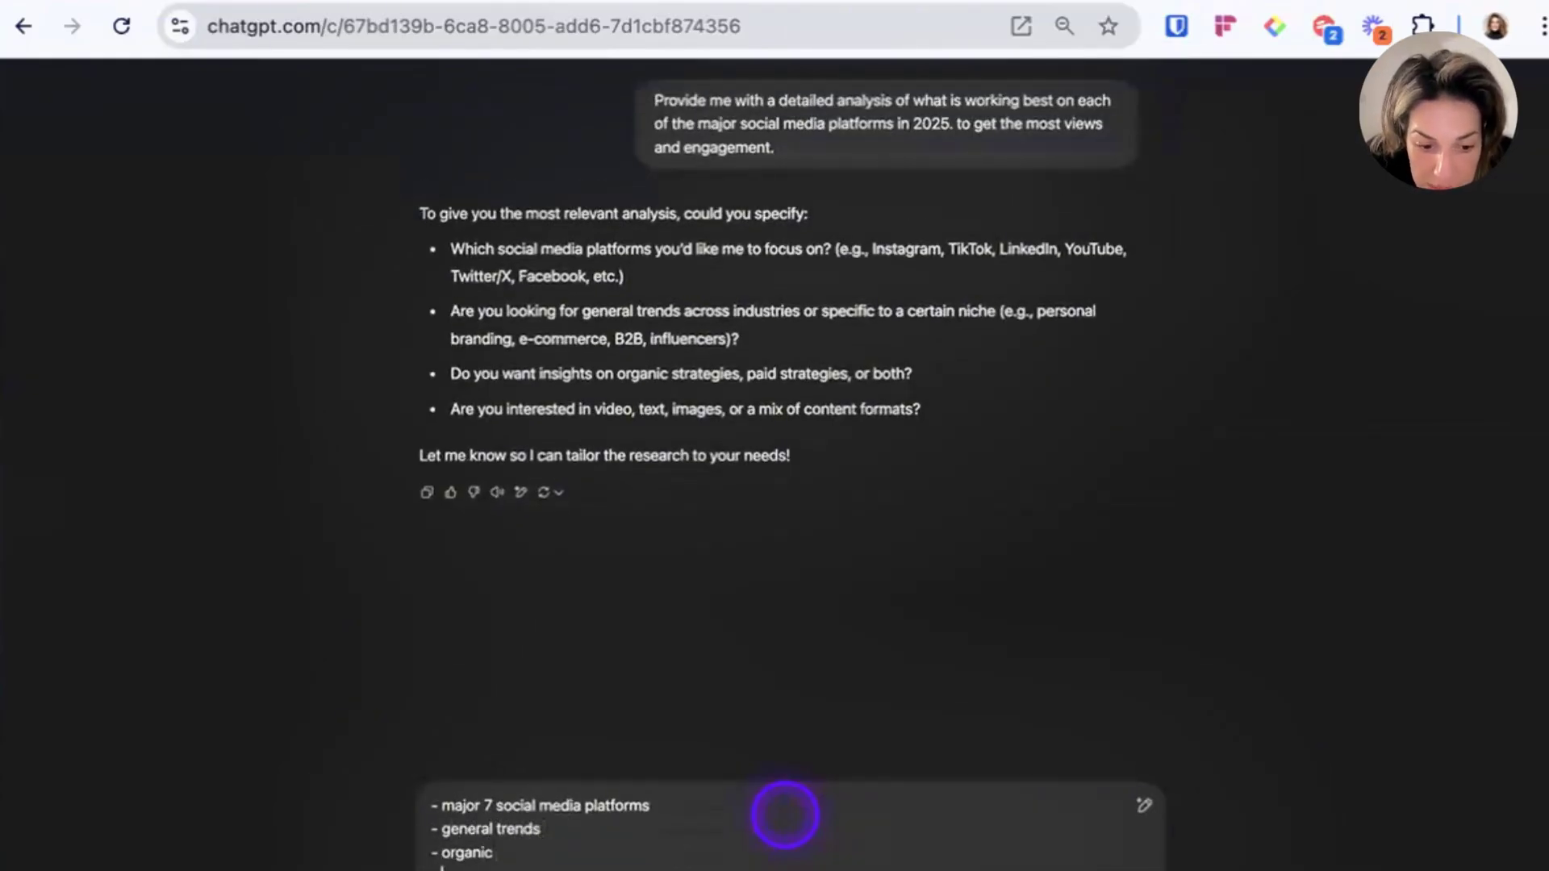
{"action": "type", "text": " mix"}
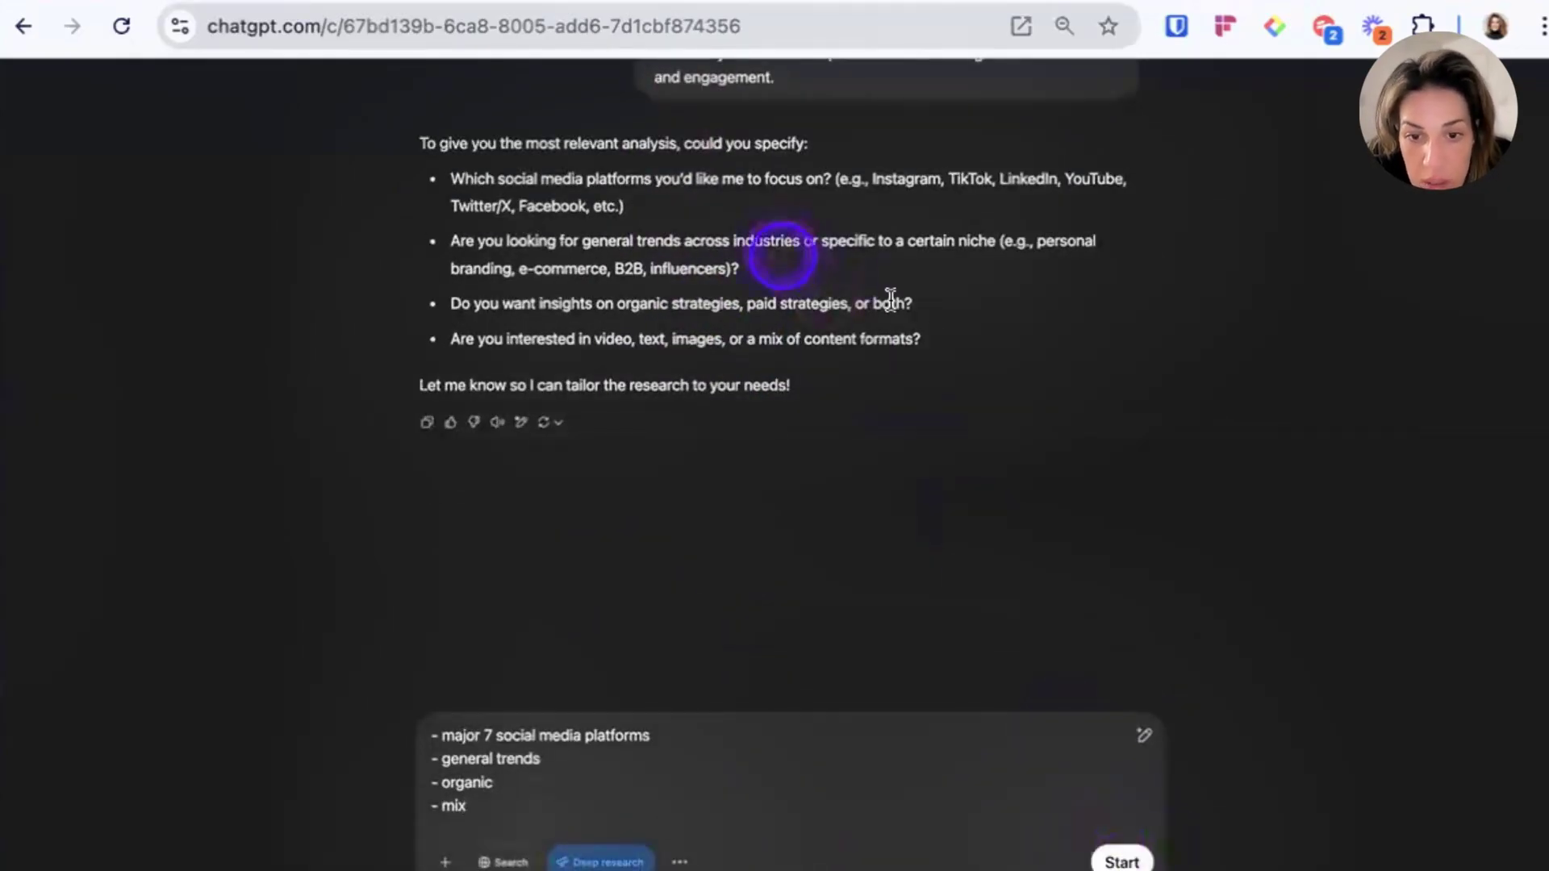
Check the organic-or-paid strategies question against the drafted reply.
{"action": "left_click_drag", "start_coordinate": [914, 305], "coordinate": [402, 294]}
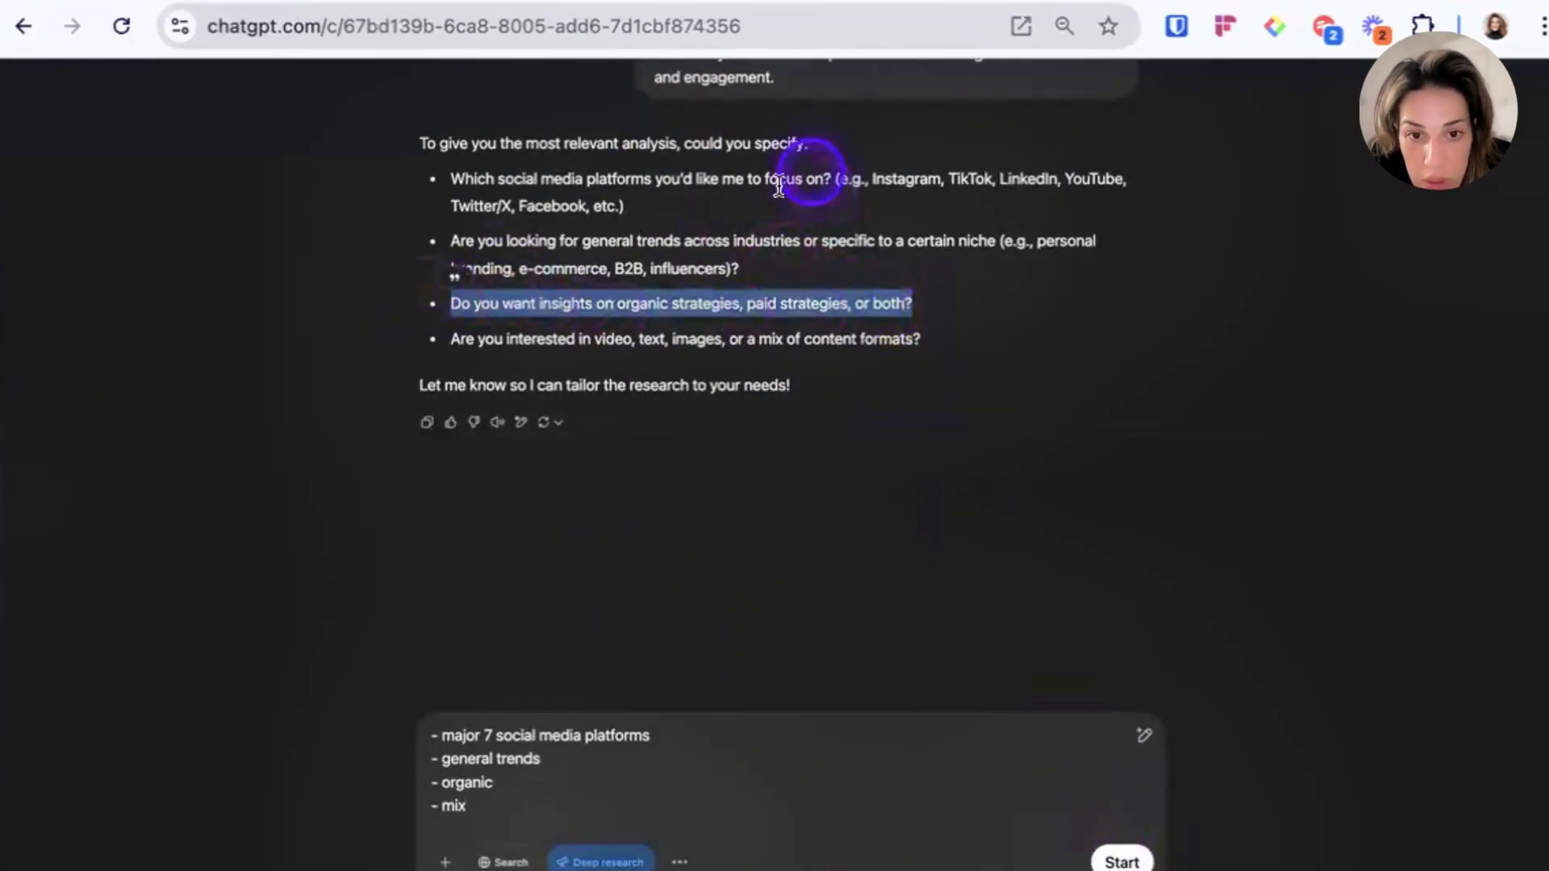
{"action": "key", "text": "super+plus"}
{"action": "key", "text": "super+plus"}
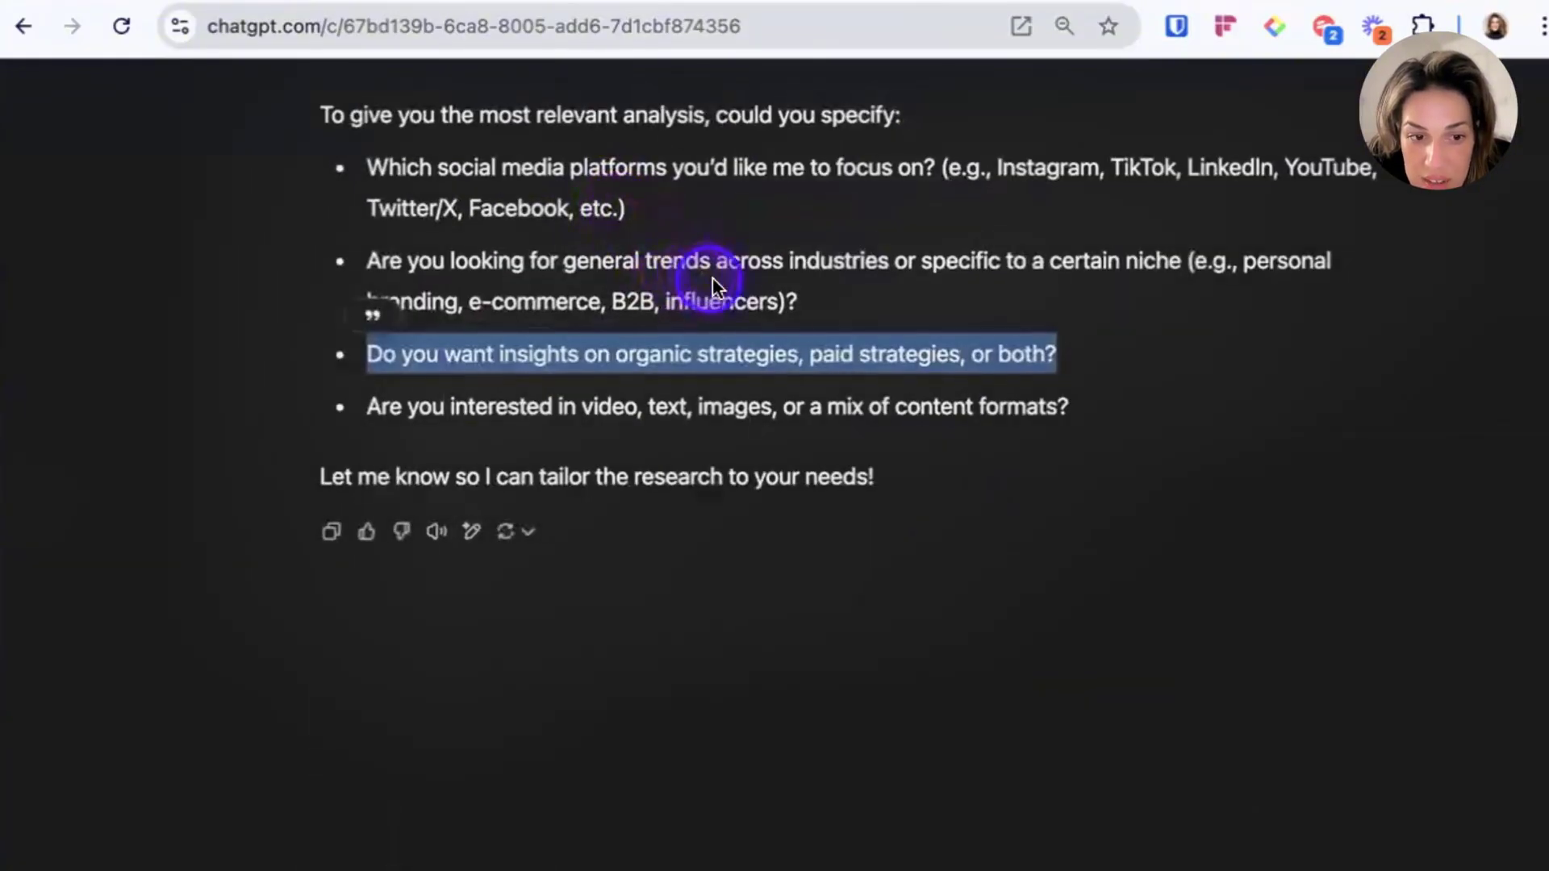
{"action": "key", "text": "super+minus"}
{"action": "key", "text": "super+minus"}
{"action": "key", "text": "super+minus"}
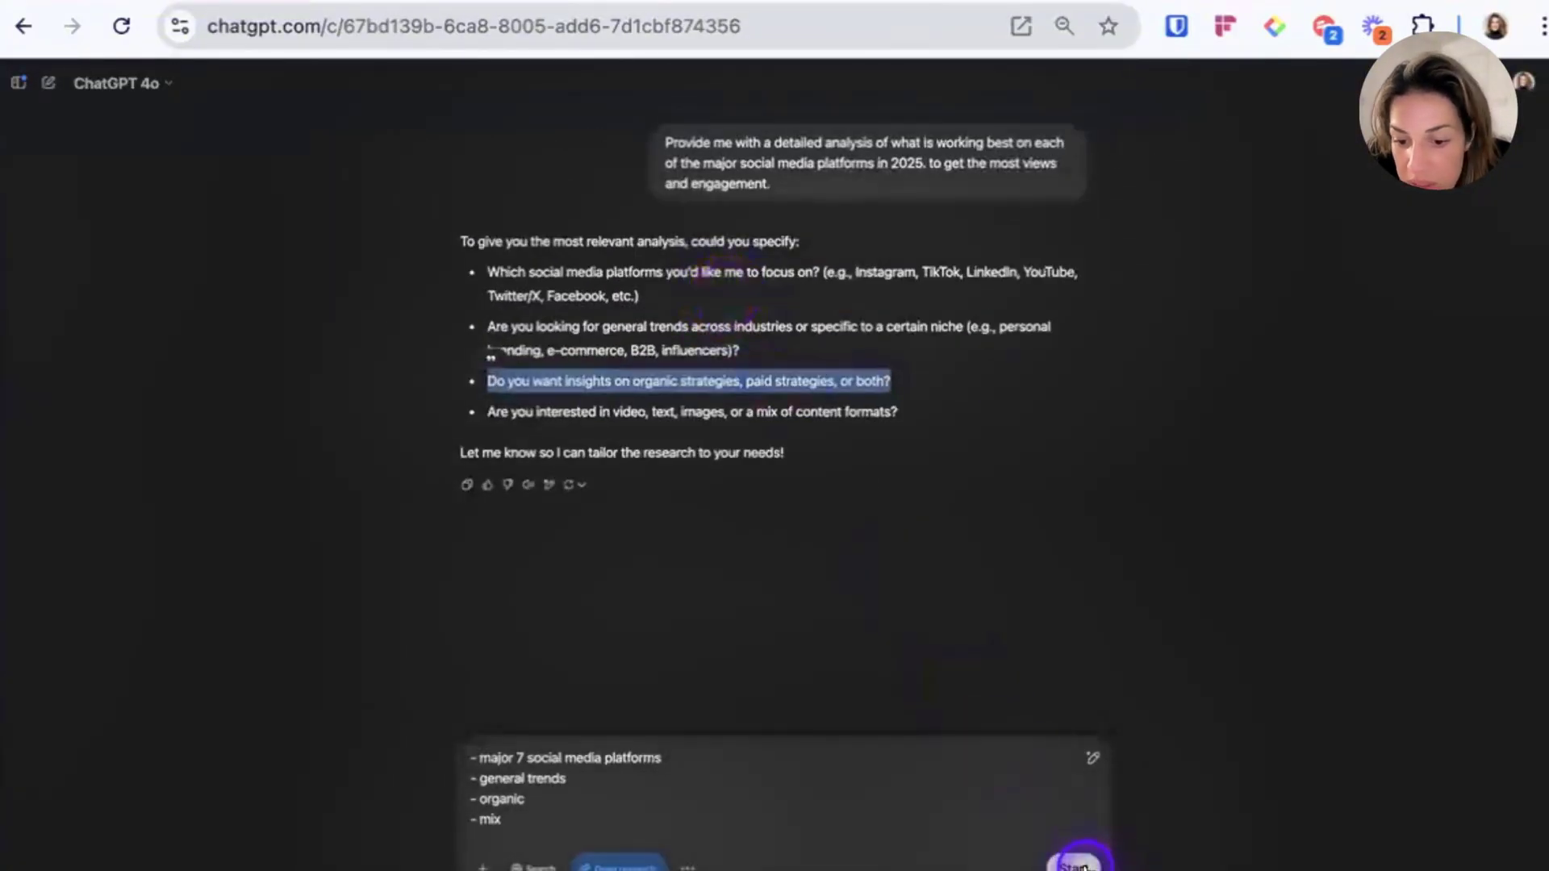
Send the answers to start deep research, then view its live feed of sources.
{"action": "left_click", "coordinate": [1080, 863]}
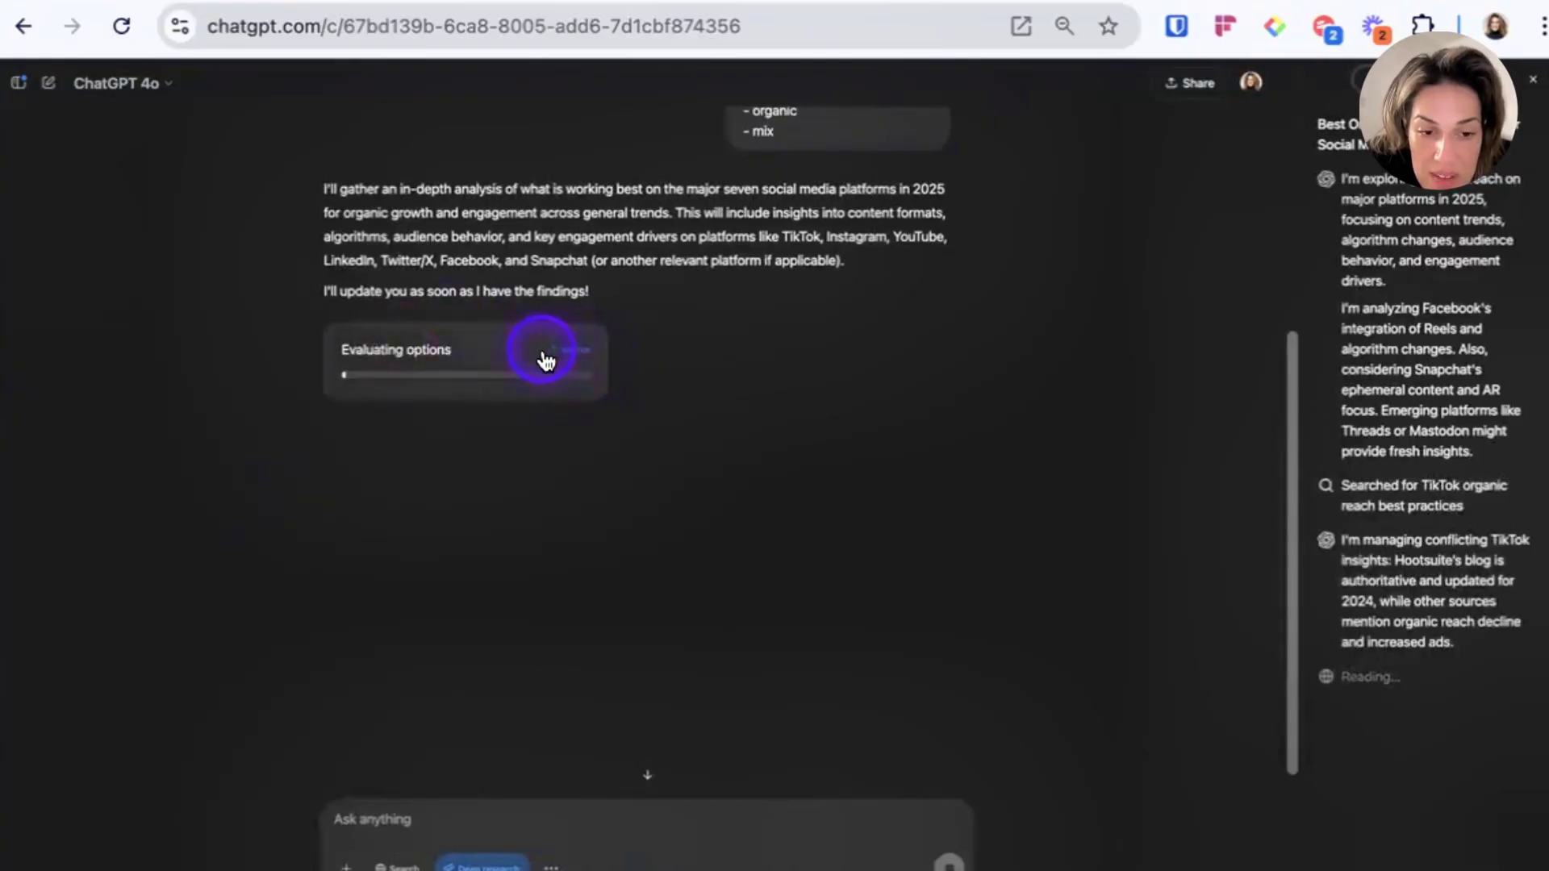
{"action": "left_click", "coordinate": [559, 385]}
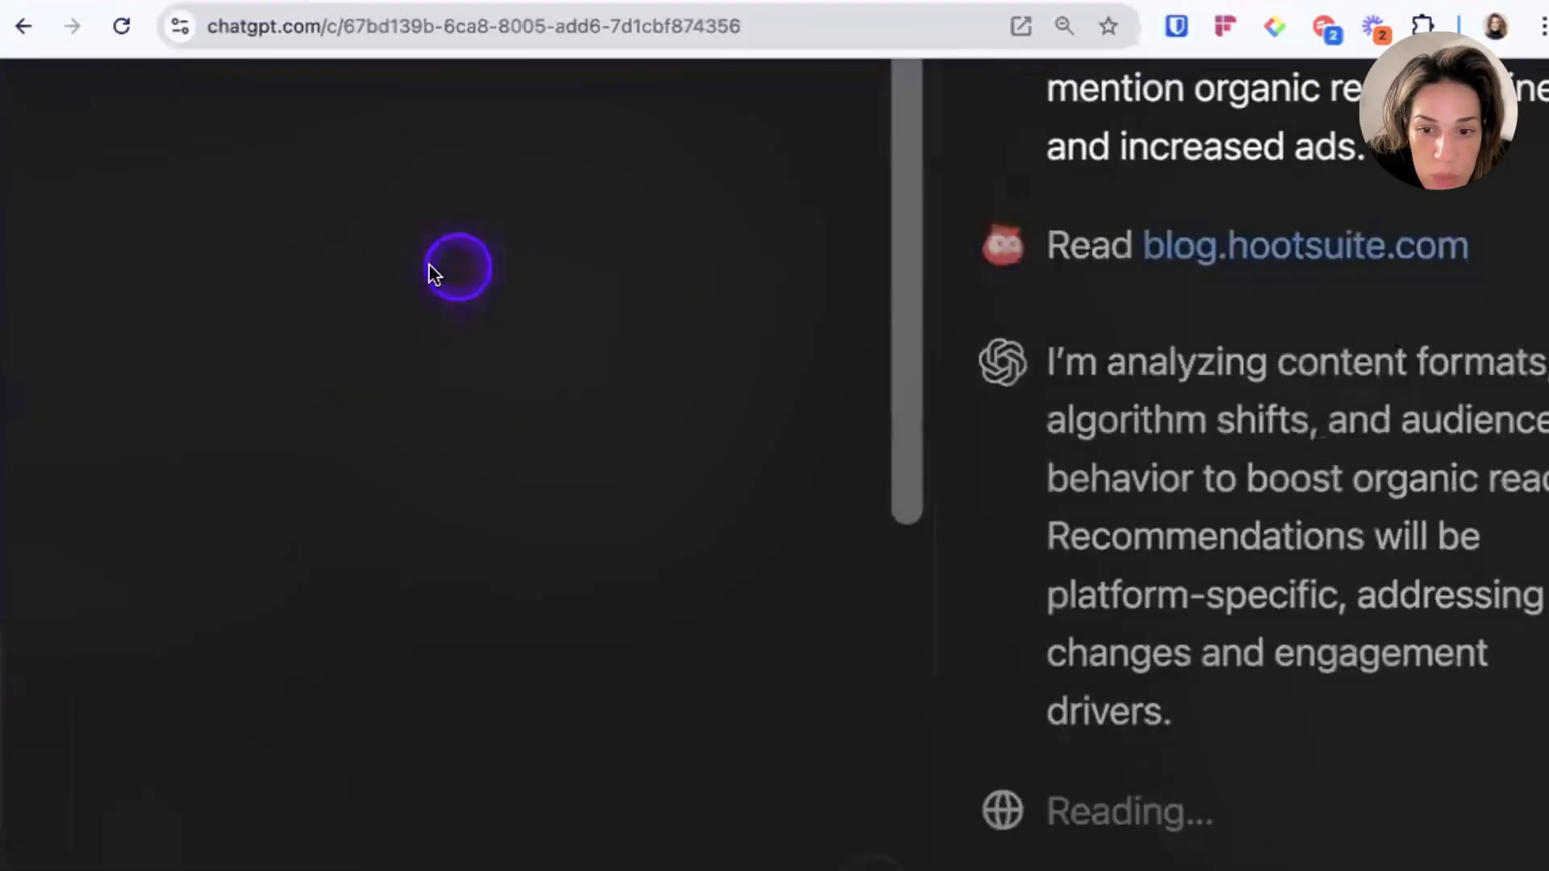